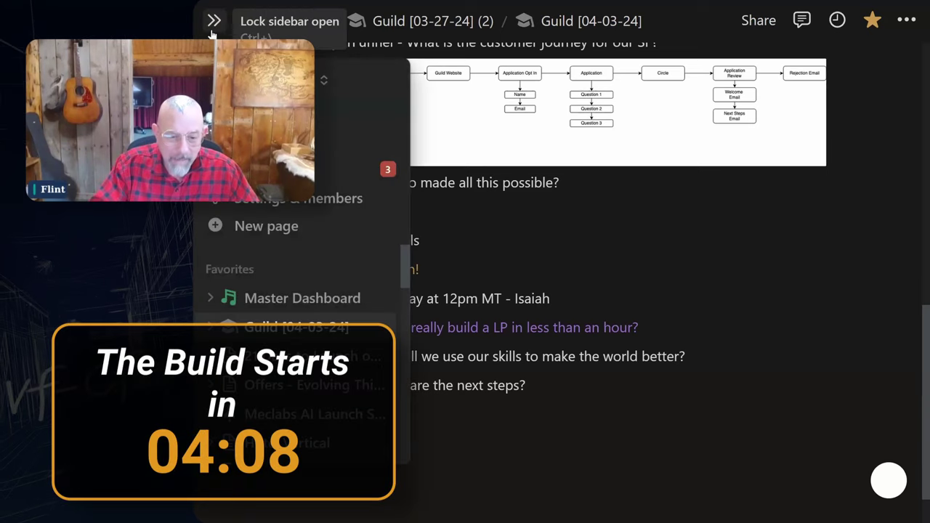
# Look through the 21 Days to Launch of the Guild page's funnel content, including the ICP section and the embedded landing page copy.
pyautogui.scroll(-2, 436, 337)
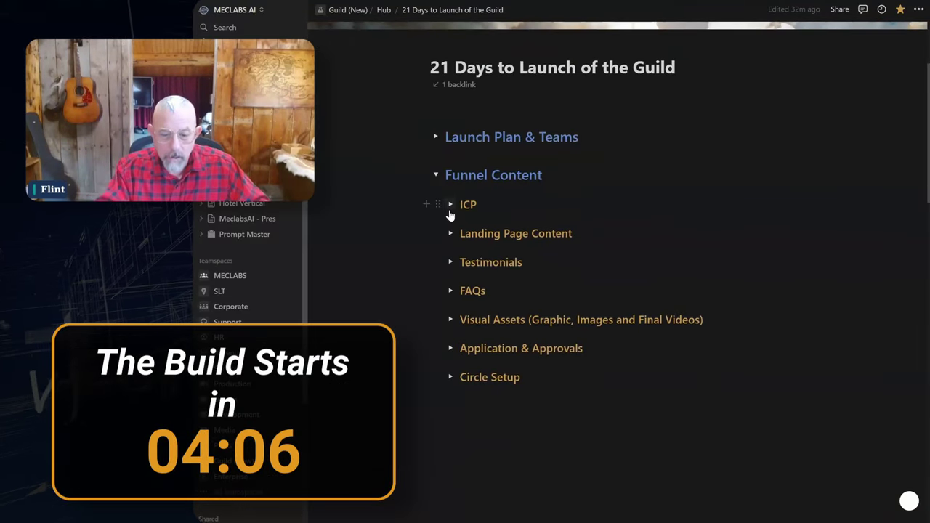
pyautogui.click(451, 209)
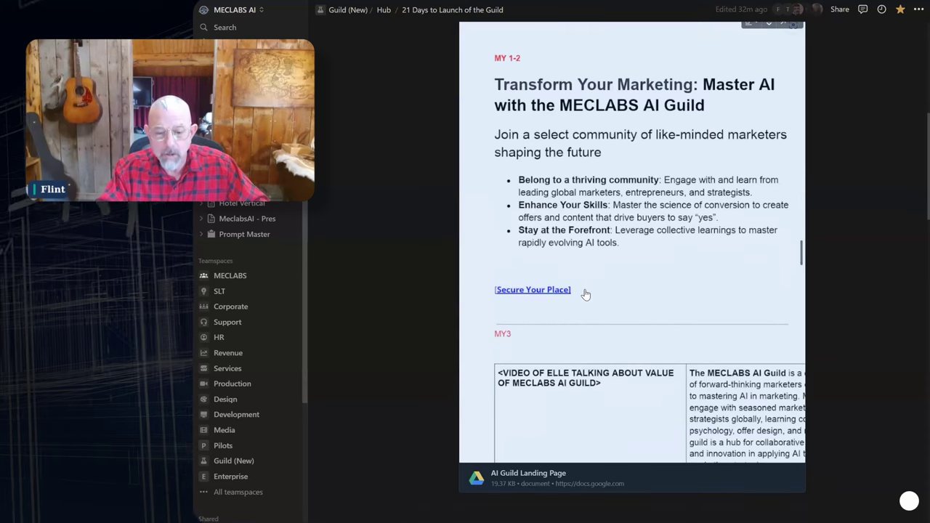
pyautogui.click(586, 295)
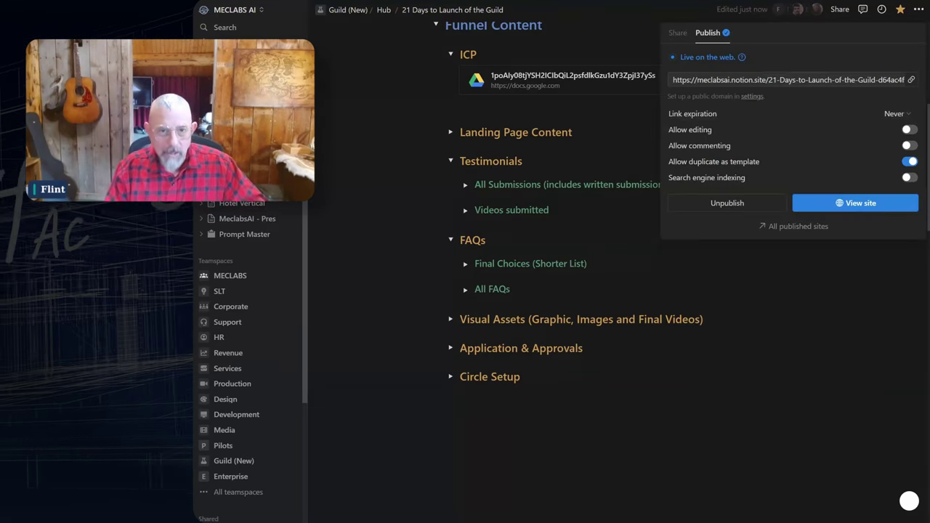
pyautogui.click(610, 29)
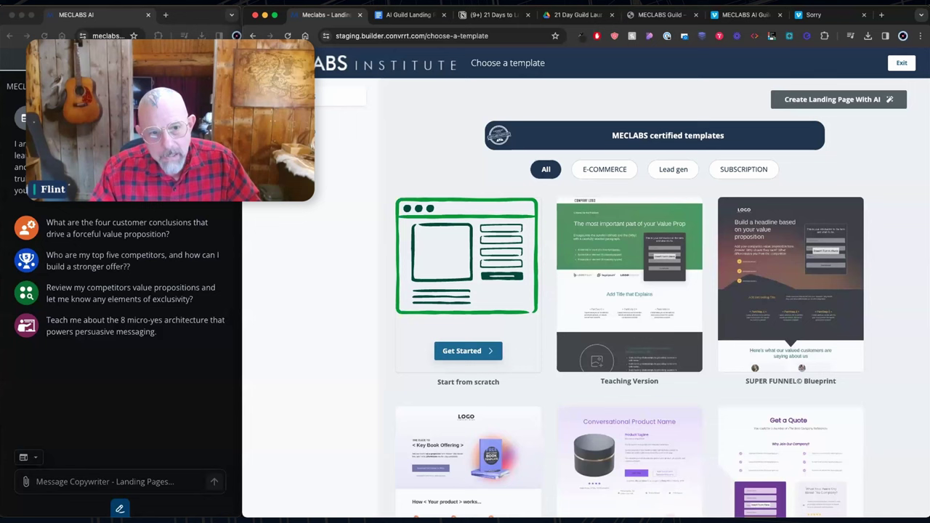
# Browse the MECLABS certified templates and open the Teaching Version template's desktop preview to review its sections.
pyautogui.scroll(-5, 393, 266)
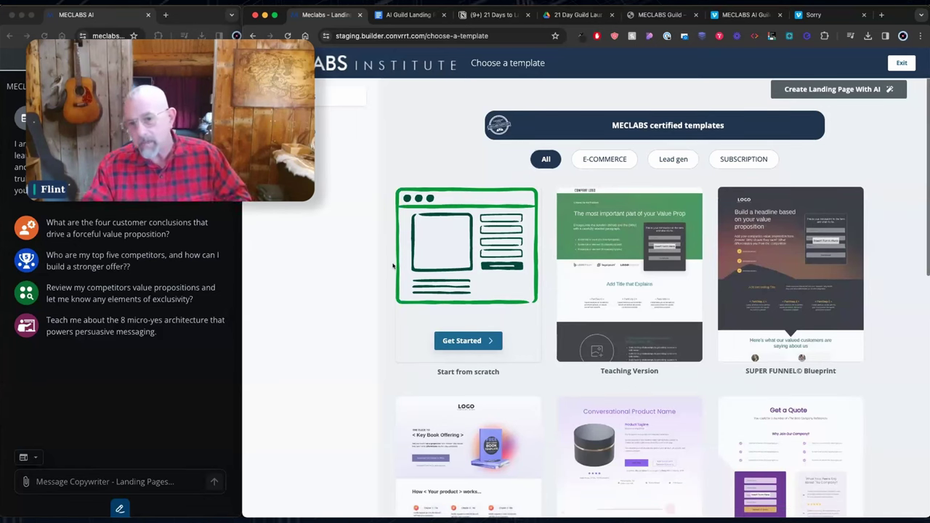
pyautogui.scroll(-5, 392, 266)
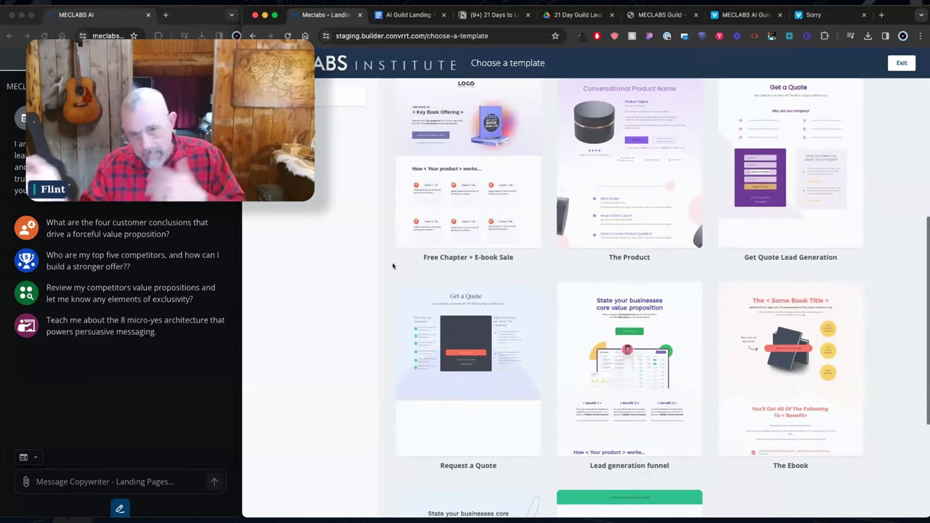
pyautogui.scroll(10, 393, 264)
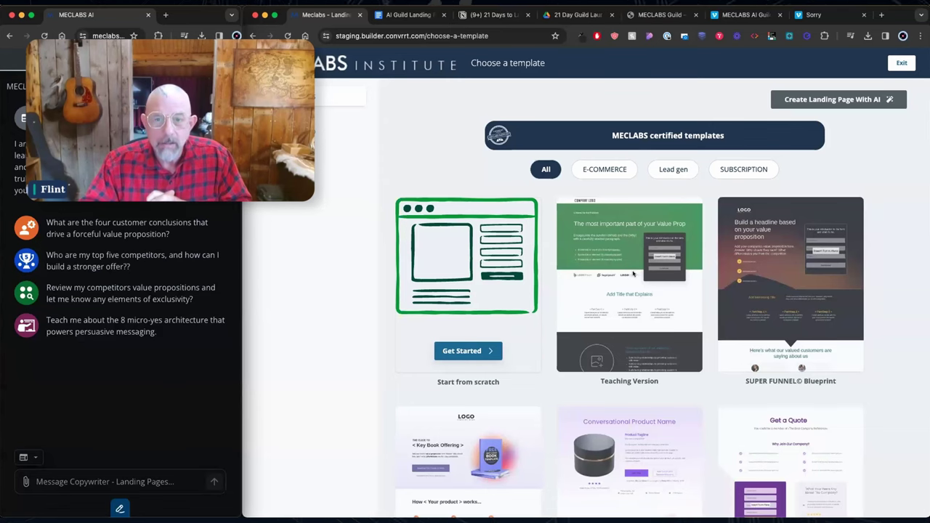
pyautogui.click(622, 301)
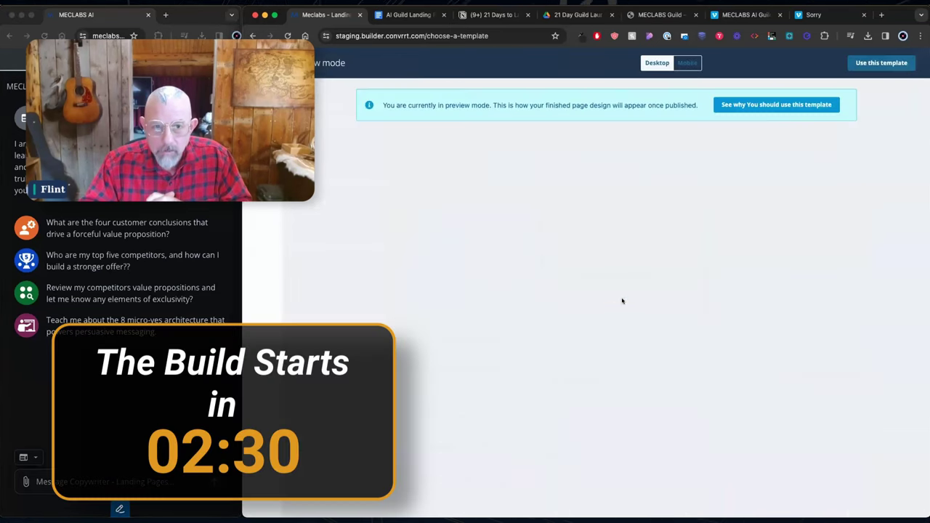
pyautogui.scroll(-10, 575, 319)
pyautogui.scroll(10, 566, 319)
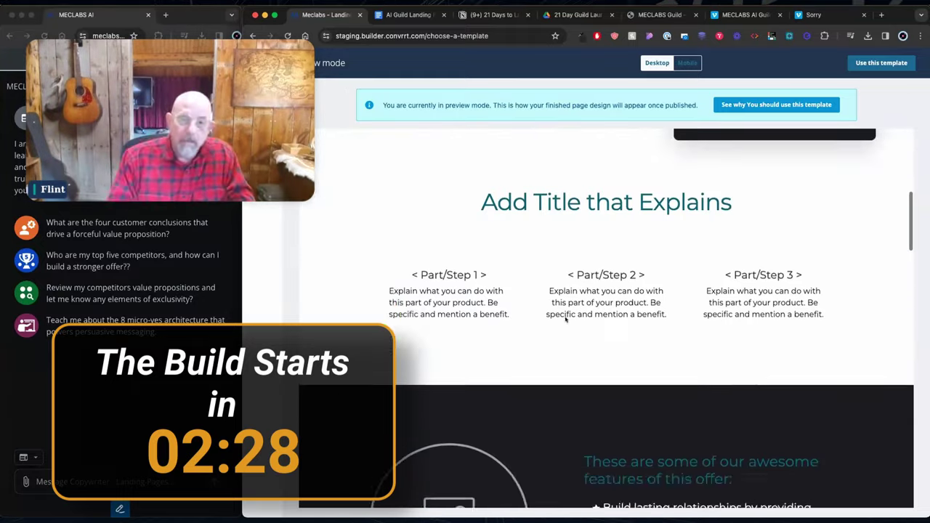
pyautogui.scroll(1, 564, 317)
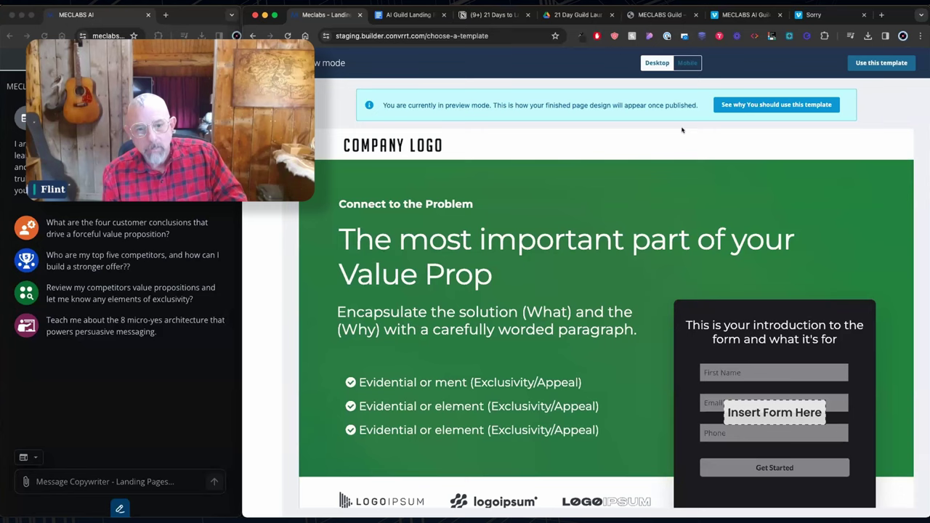
# Switch the template preview to the mobile layout and review it from the hero section down to the Frequently Asked Questions.
pyautogui.click(689, 64)
pyautogui.scroll(-10, 599, 333)
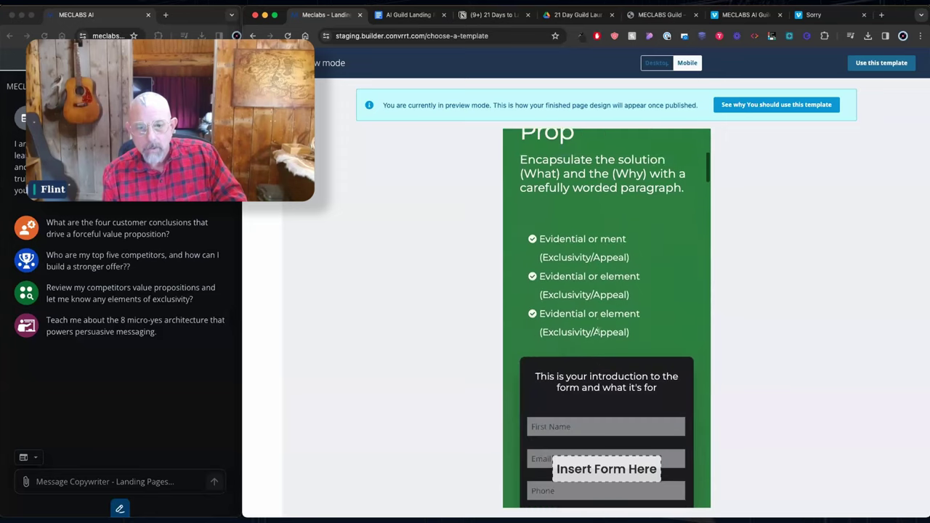
pyautogui.scroll(-6, 599, 333)
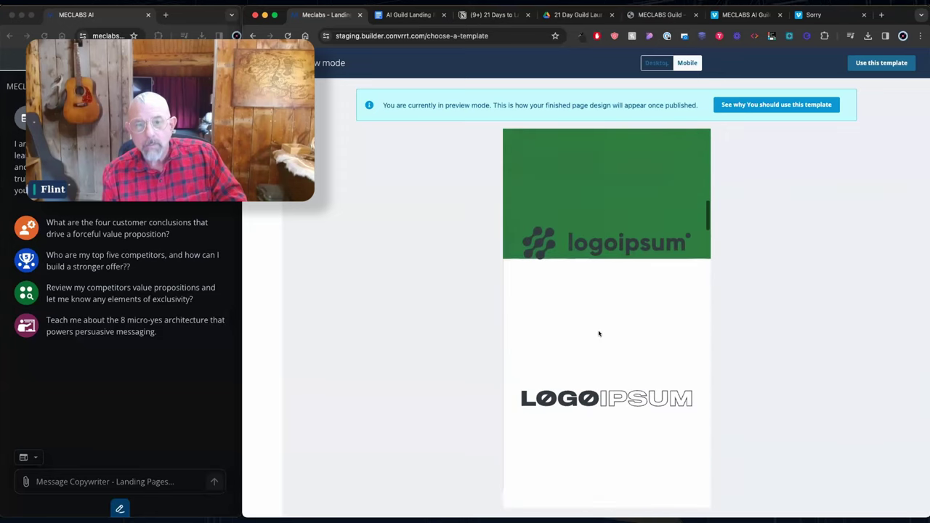
pyautogui.scroll(-10, 599, 332)
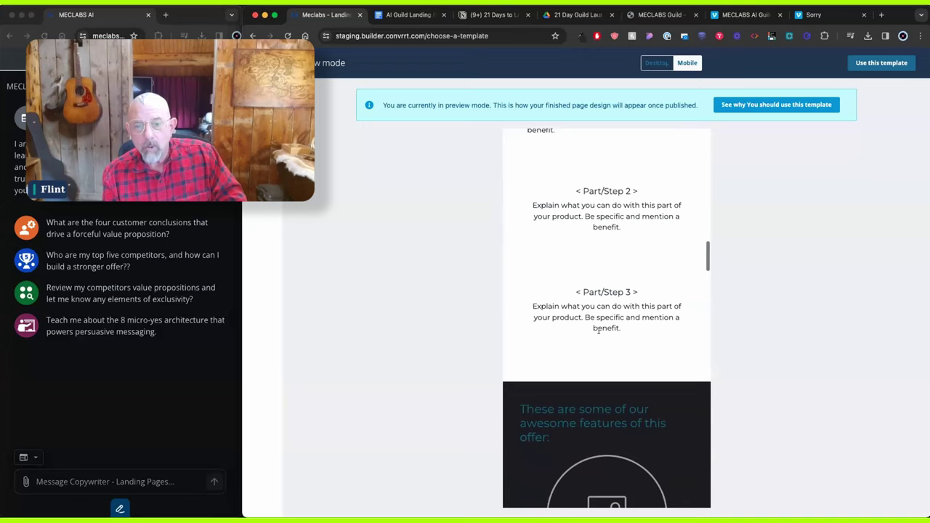
pyautogui.scroll(-10, 599, 332)
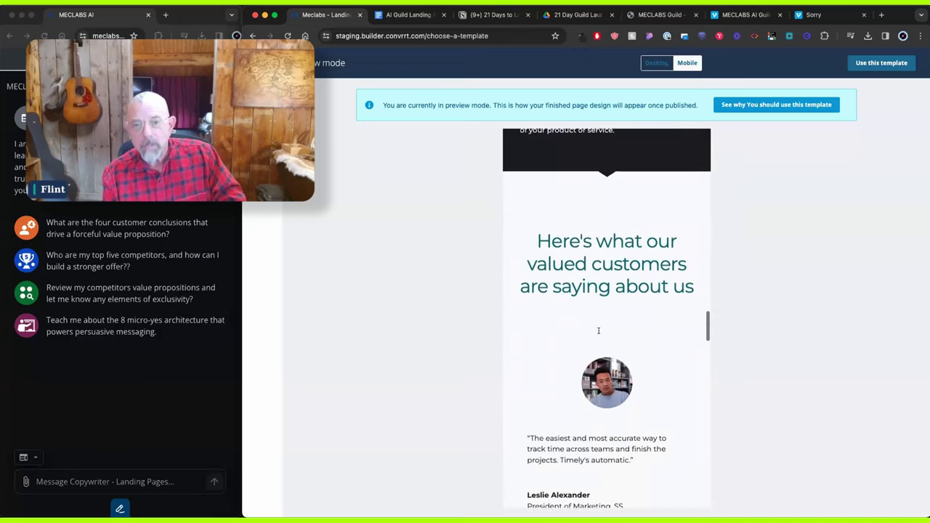
pyautogui.scroll(-10, 599, 333)
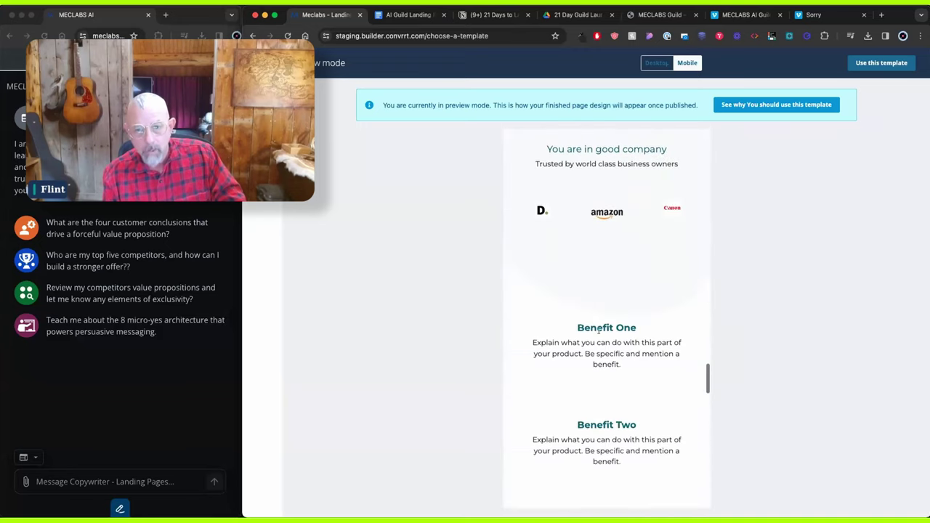
pyautogui.scroll(-3, 599, 332)
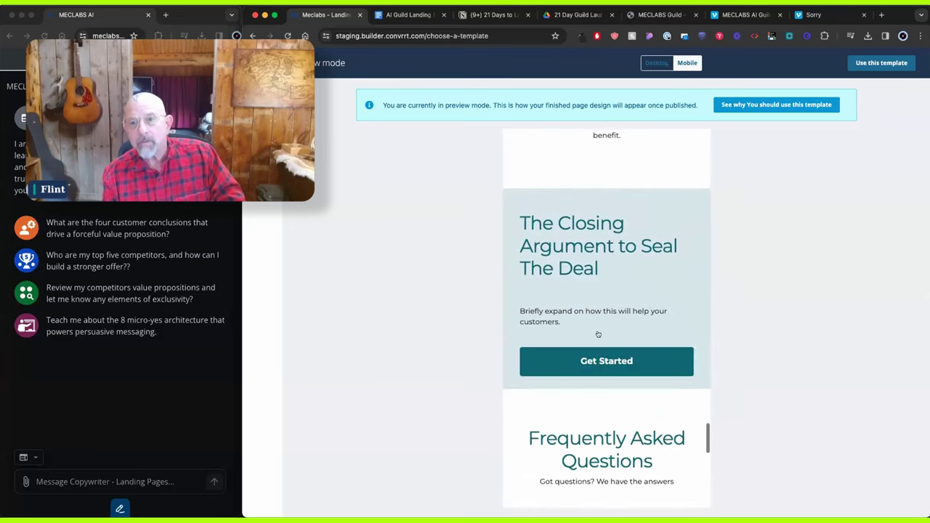
# Open the explanation of why to use this template and examine its annotated wireframe.
pyautogui.click(771, 104)
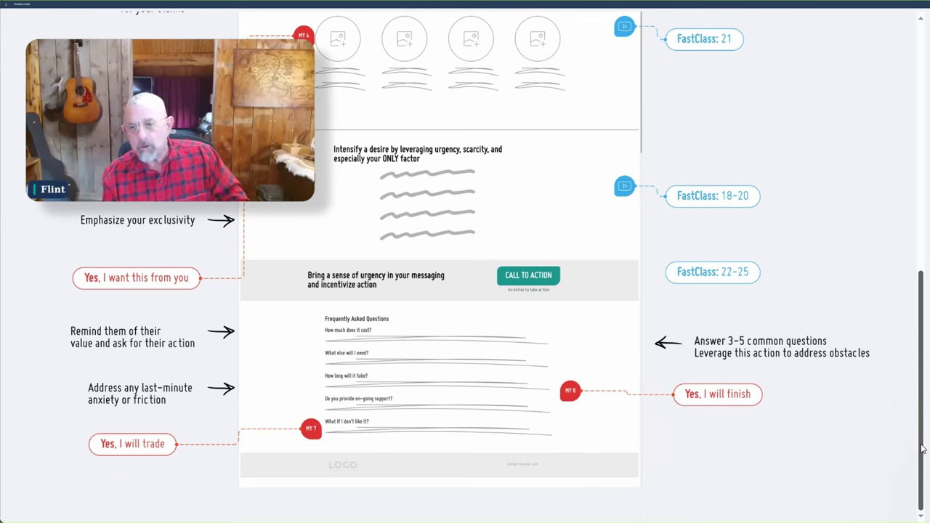
pyautogui.moveTo(923, 443); pyautogui.dragTo(922, 192)
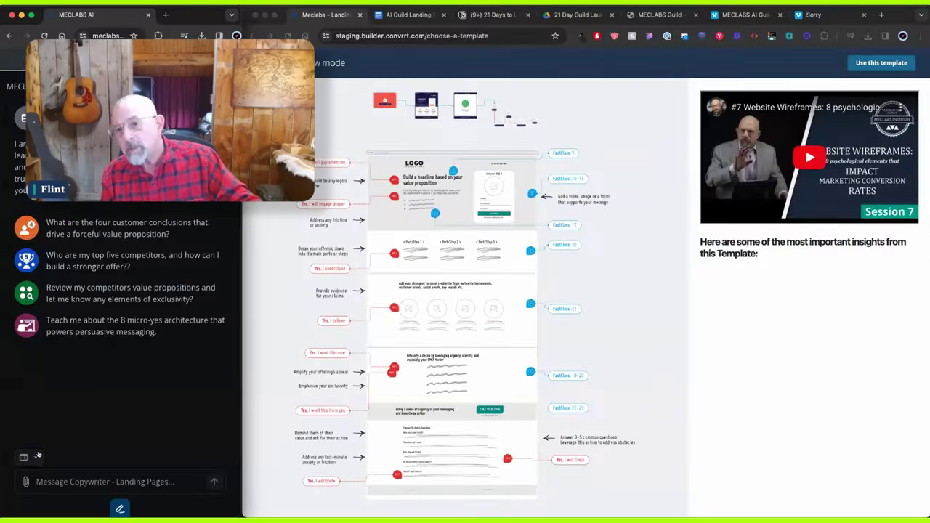
pyautogui.click(45, 481)
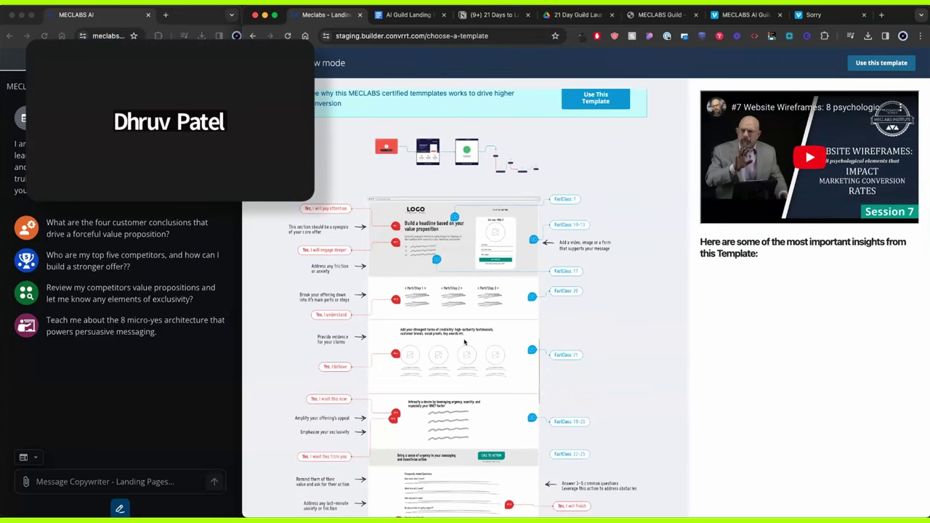
pyautogui.scroll(-2, 465, 343)
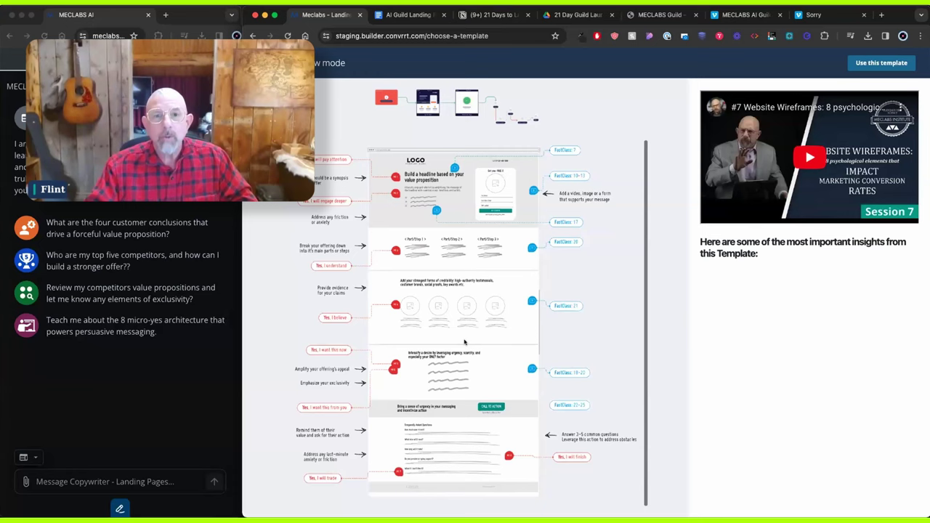
# Switch to the AI Guild Landing Page document and review its copy from the headline through testimonials to the FAQ section.
pyautogui.hotkey('ctrl', 'Tab')
pyautogui.scroll(-5, 498, 263)
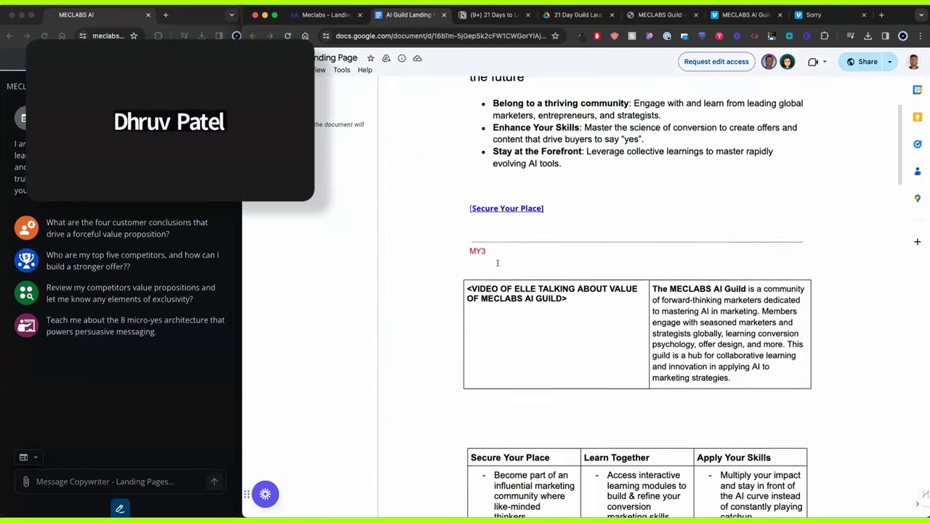
pyautogui.scroll(-6, 497, 264)
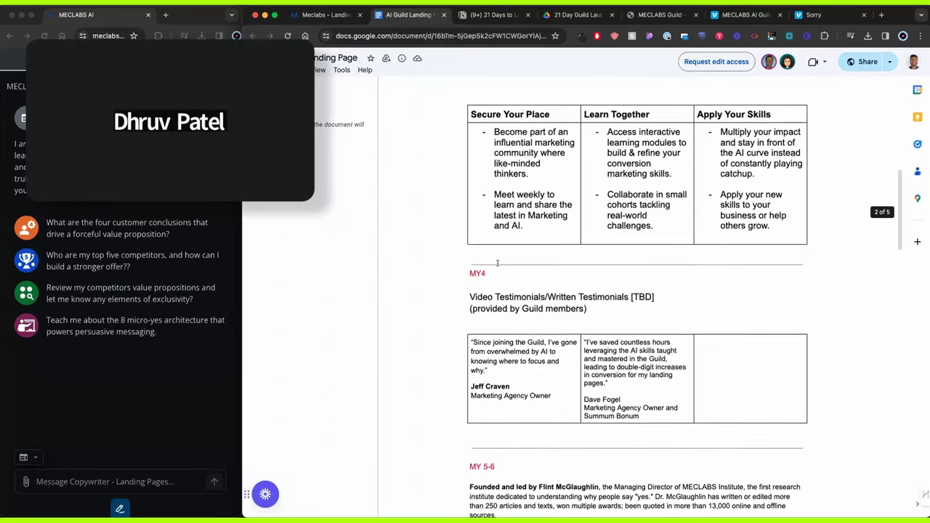
pyautogui.scroll(-5, 498, 263)
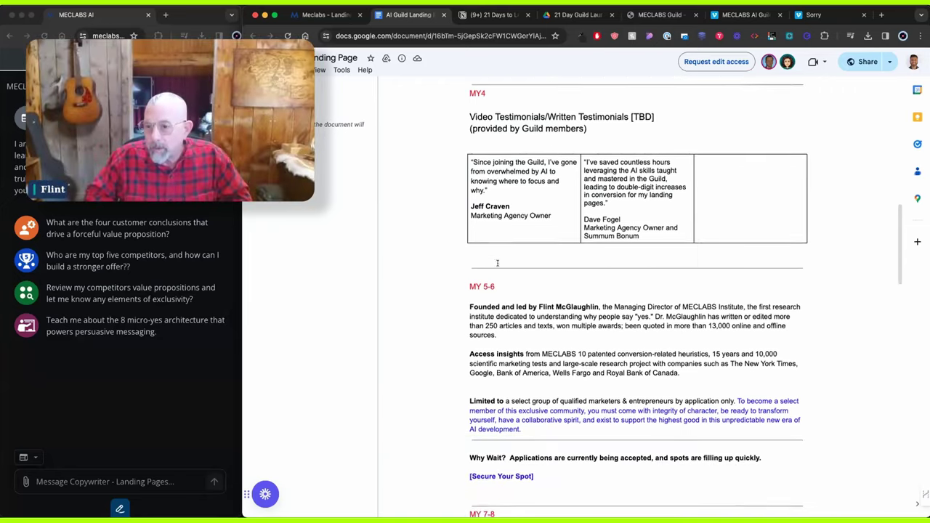
pyautogui.scroll(-4, 498, 263)
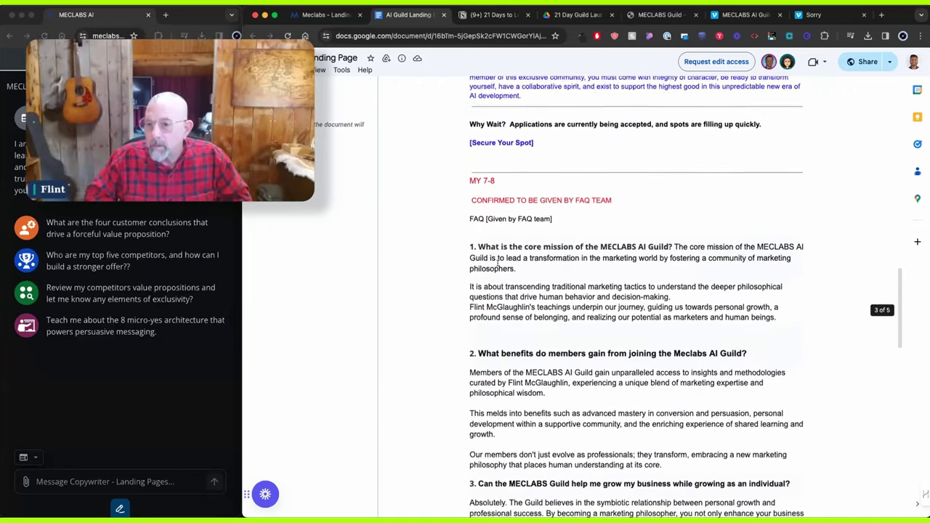
pyautogui.scroll(20, 498, 263)
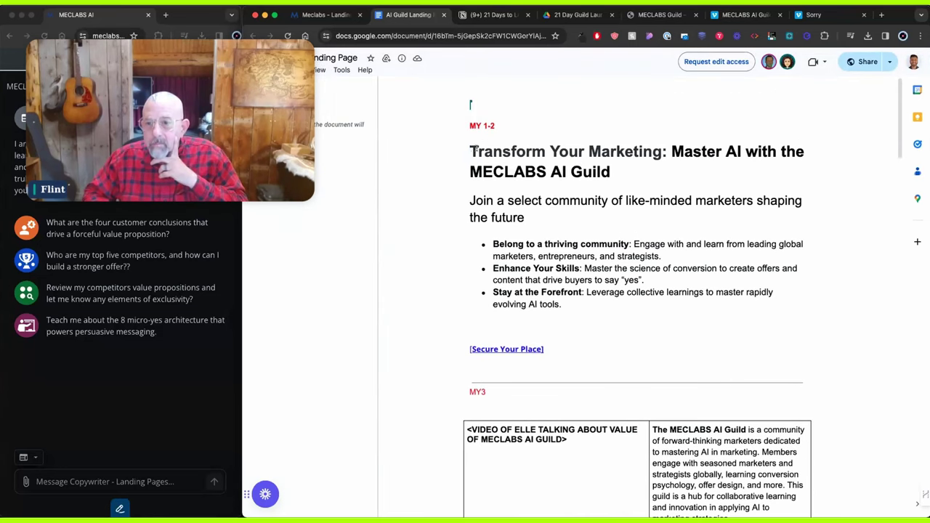
pyautogui.moveTo(469, 149); pyautogui.dragTo(611, 180)
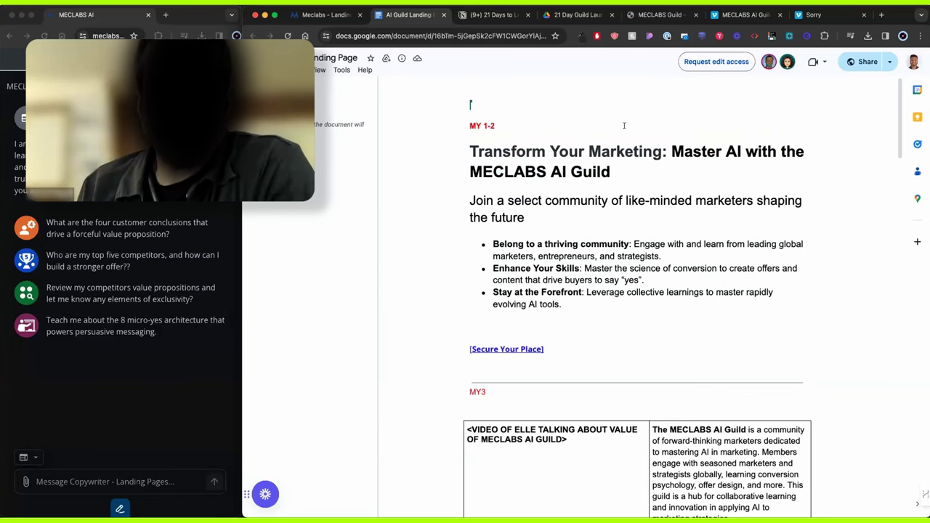
# Return to the landing page builder, use the Teaching Version template and name the landing page "MECLABS AI Guild Landing Page - V1".
pyautogui.click(329, 12)
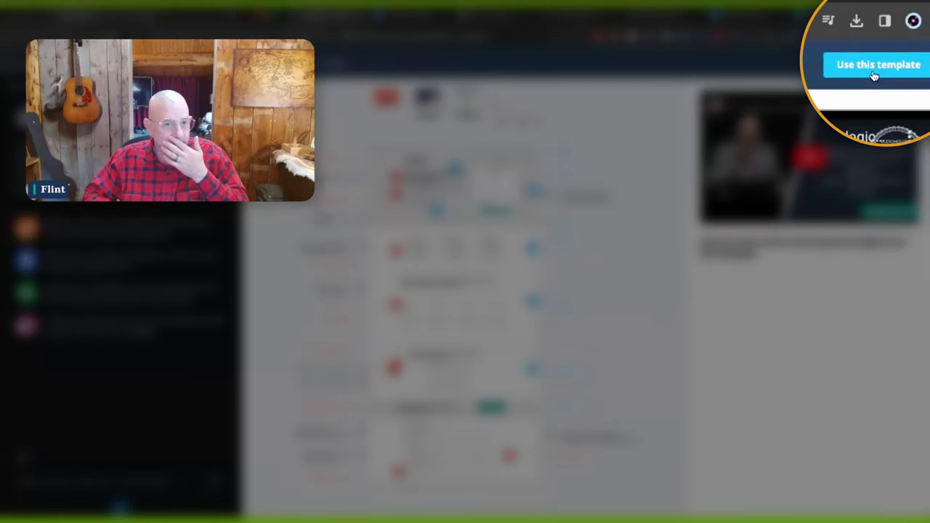
pyautogui.click(875, 73)
pyautogui.tripleClick(531, 215)
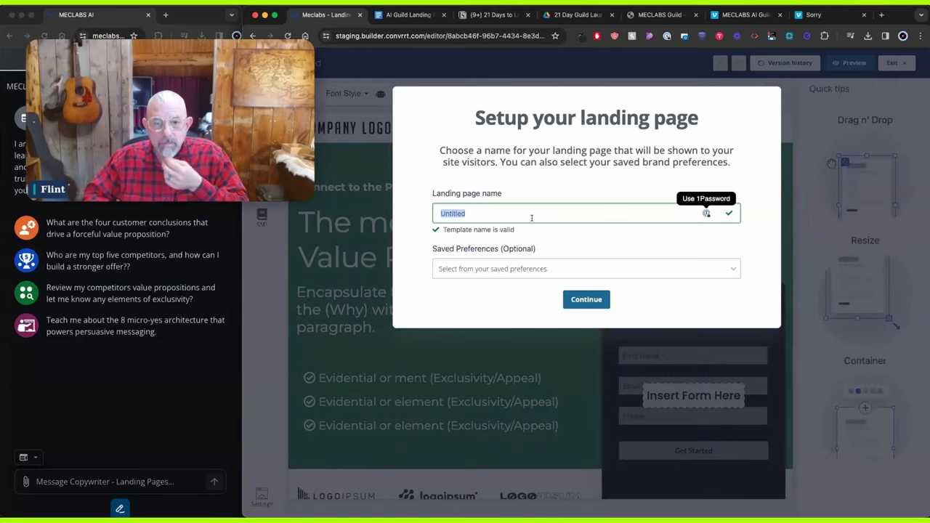
pyautogui.write('MECLABS AI')
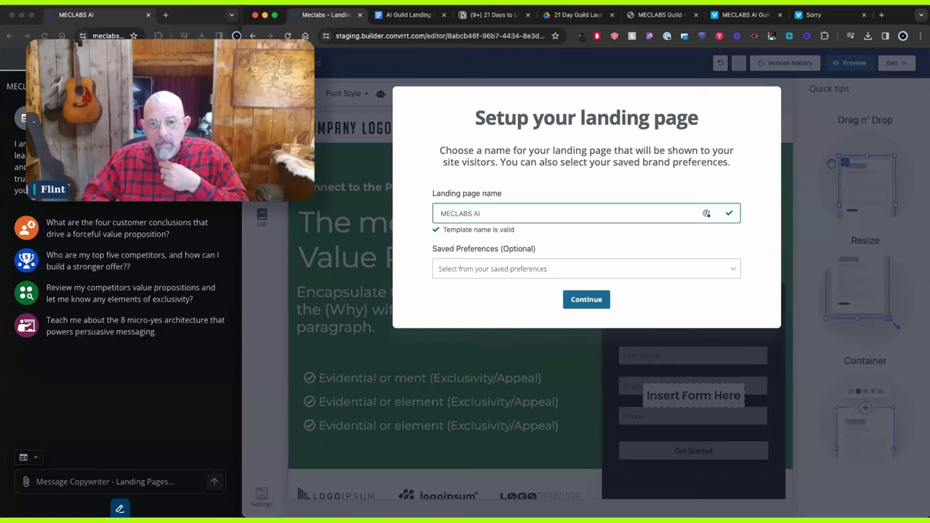
pyautogui.write('Gu')
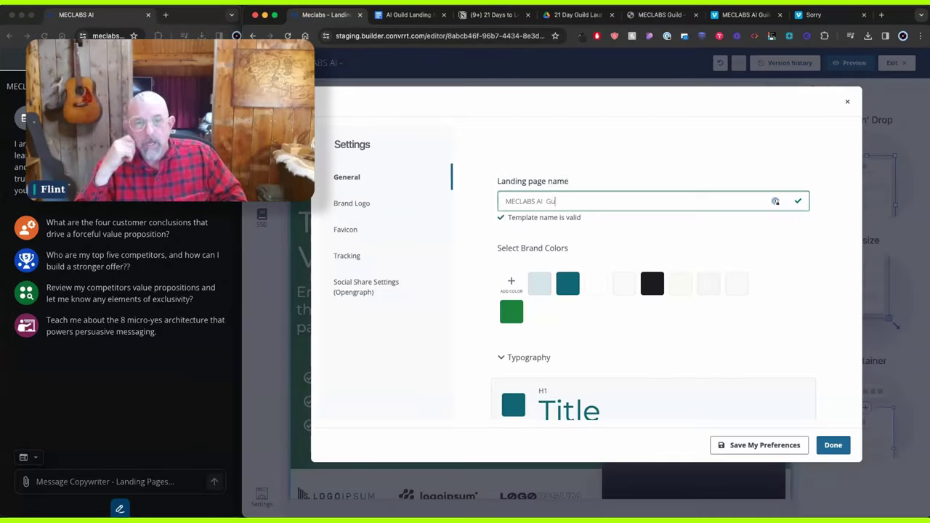
pyautogui.write('ild Landing P')
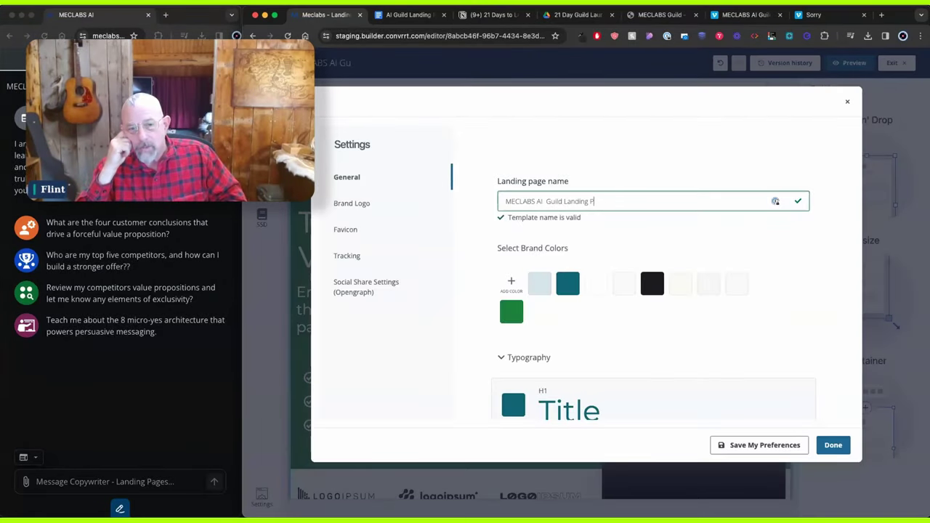
pyautogui.write('age - V1')
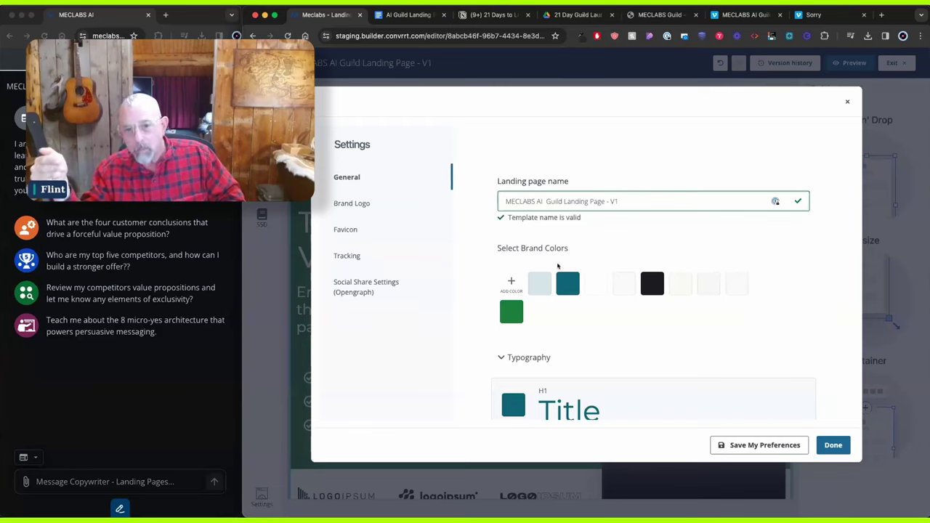
# Check the brand color and typography settings, and open meclabsai.com in a new browser tab.
pyautogui.scroll(-2, 516, 299)
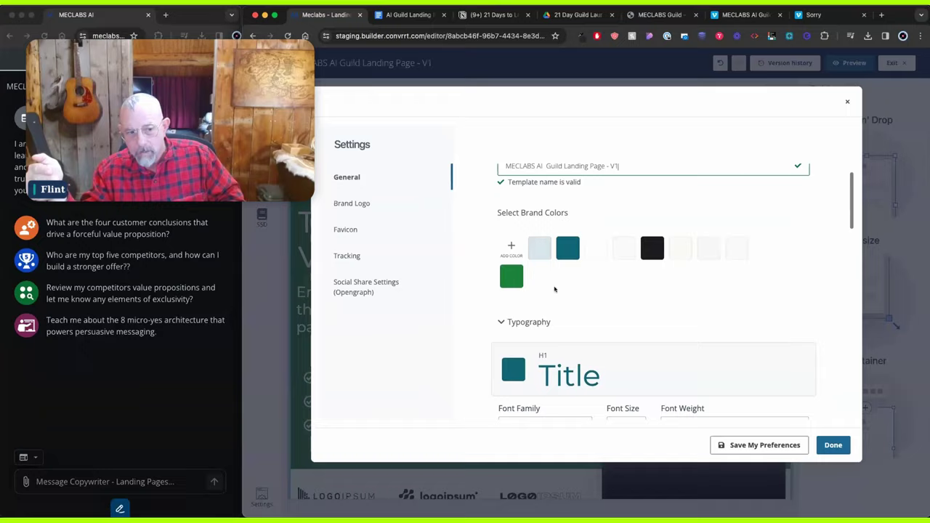
pyautogui.click(883, 15)
pyautogui.write('meclabsai.com')
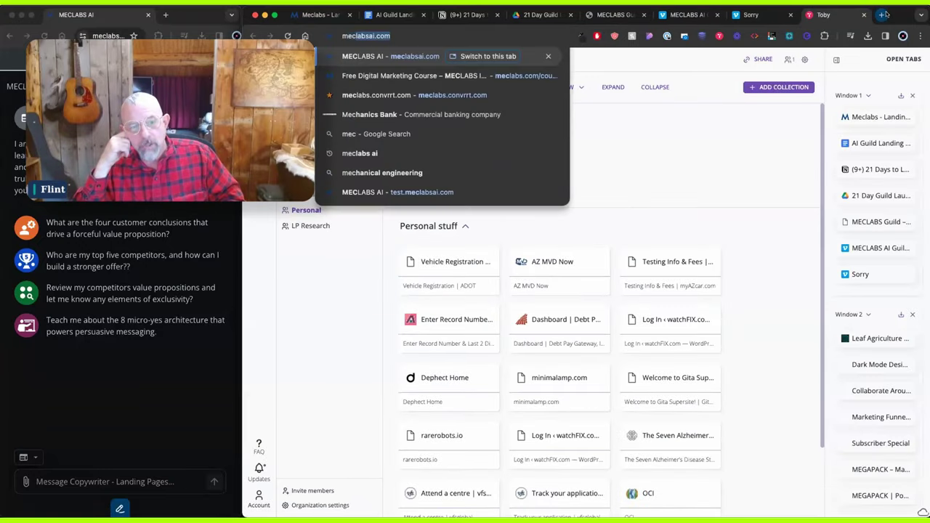
pyautogui.press('Return')
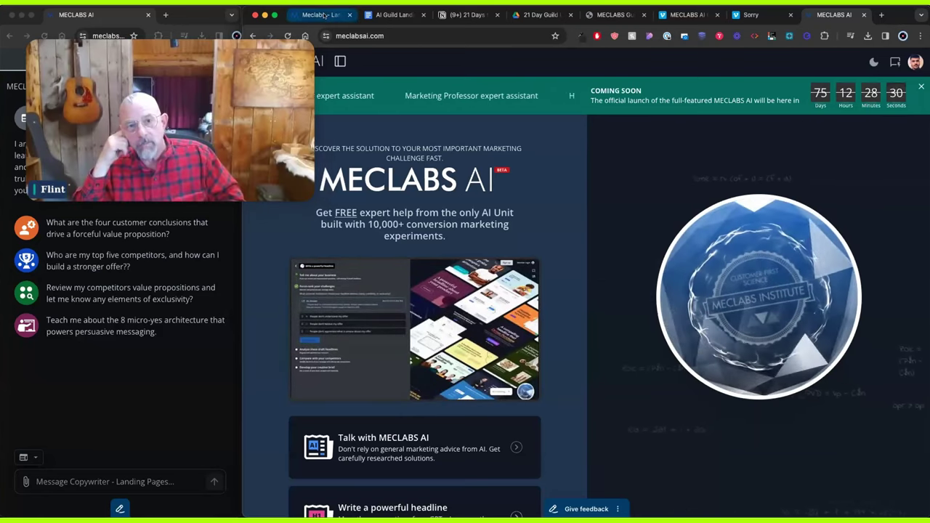
# Switch to the AI Guild Landing Page document, copy its entire text and paste it into the MECLABS AI Copywriter - Landing Pages chat.
pyautogui.click(395, 15)
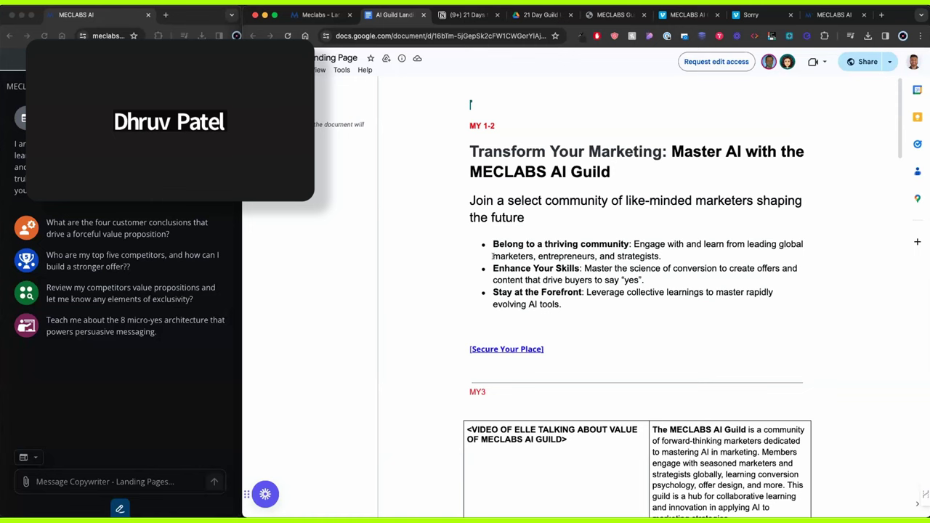
pyautogui.press('super+a')
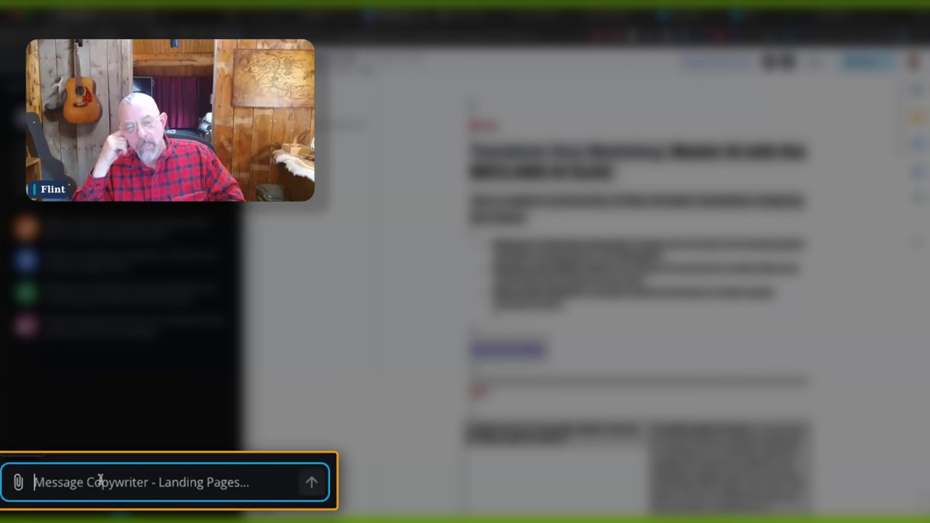
pyautogui.press('super+v')
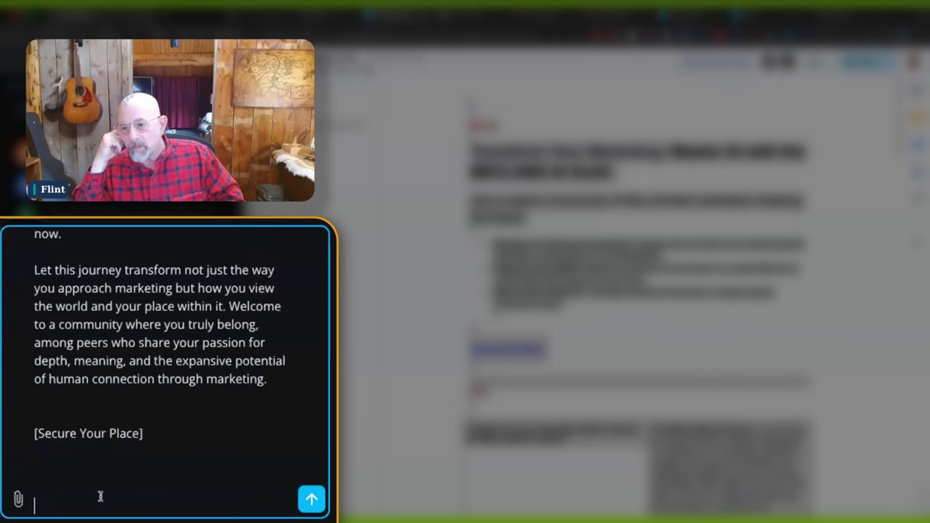
# Add the question "How to improve exclusivity ?" below the pasted copy and send the message.
pyautogui.write('How to improve exclusieve')
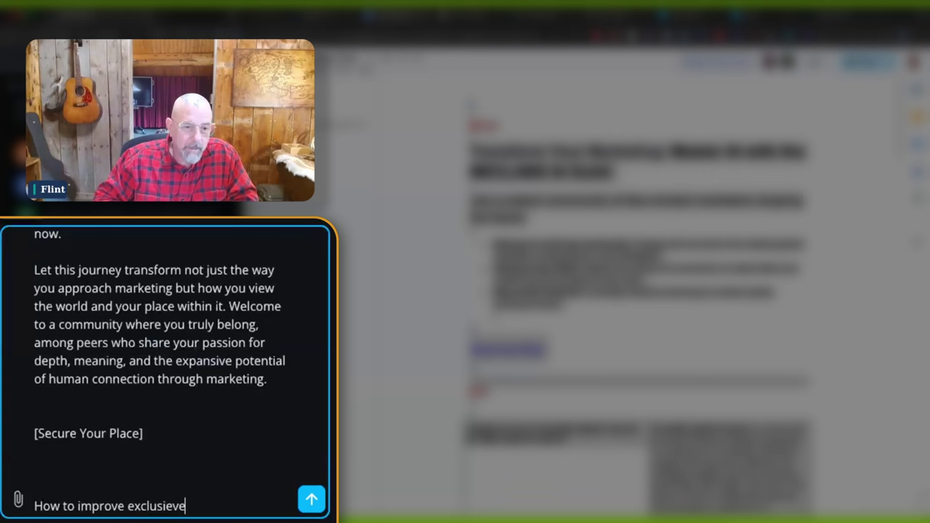
pyautogui.press('BackSpace')
pyautogui.press('BackSpace')
pyautogui.press('BackSpace')
pyautogui.write('vity ')
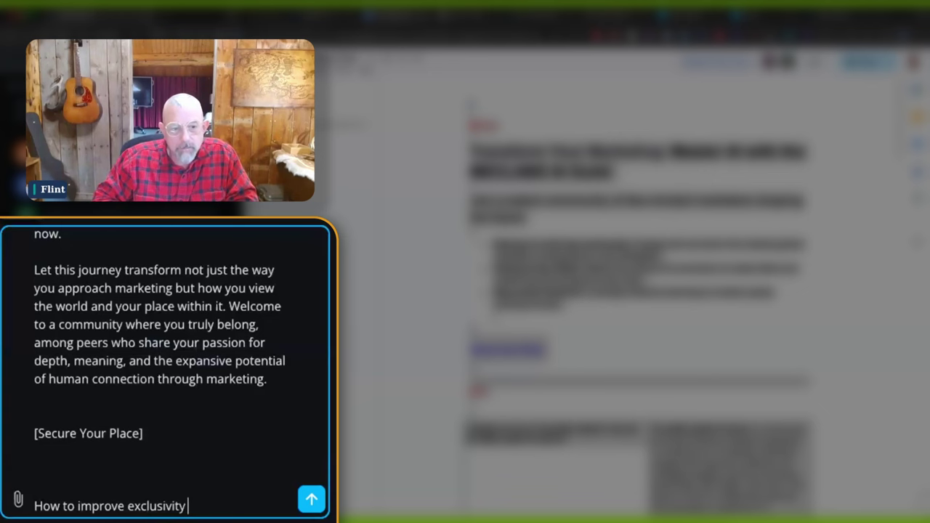
pyautogui.write('?')
pyautogui.click(312, 499)
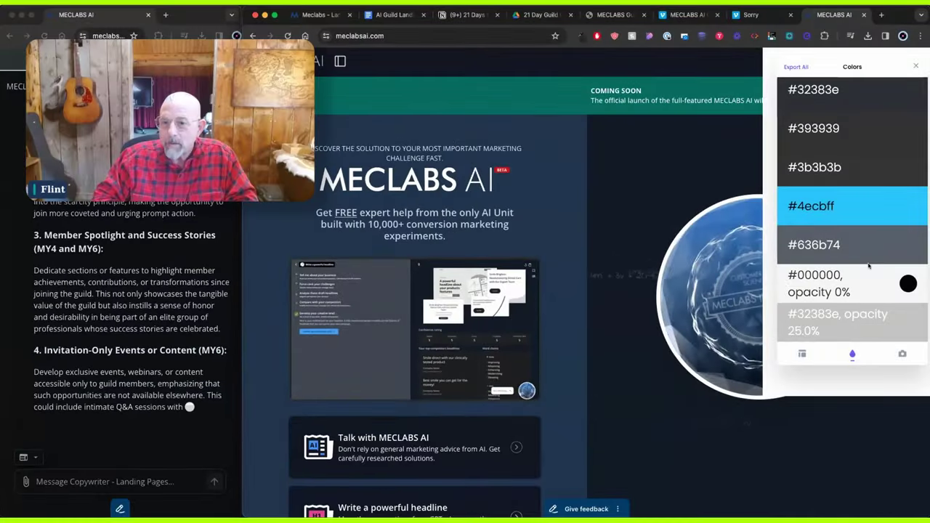
# Switch to the landing page builder and set the first brand color, the pale blue swatch, to #273d5b.
pyautogui.click(306, 15)
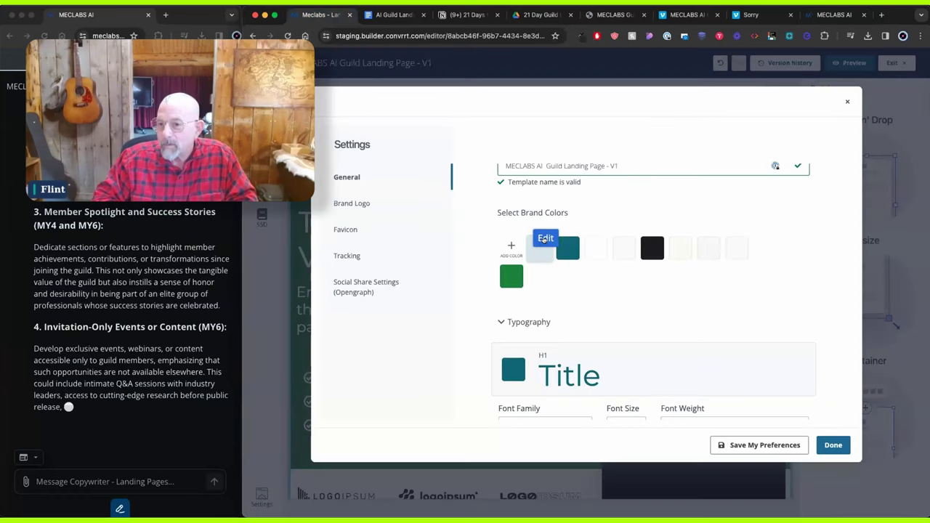
pyautogui.click(545, 238)
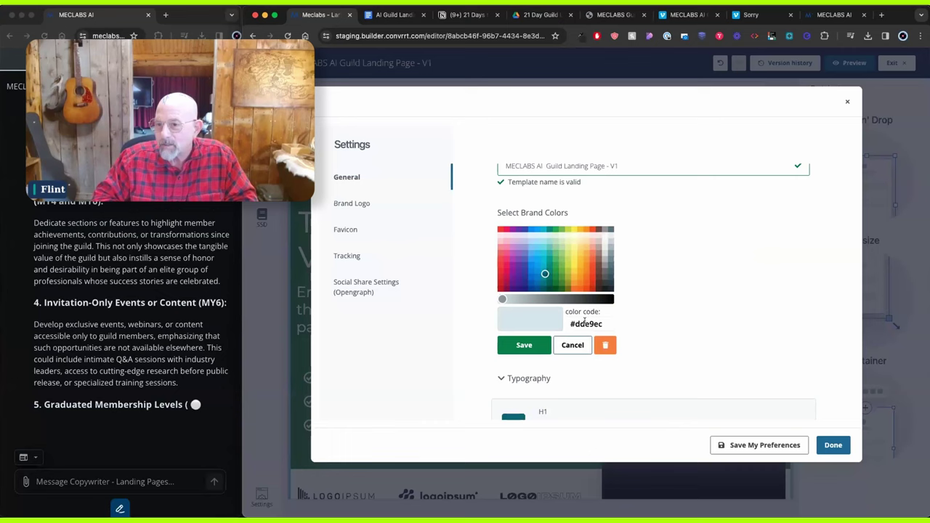
pyautogui.tripleClick(578, 323)
pyautogui.write('#273d5b')
pyautogui.click(524, 345)
# Set the second brand color, the teal swatch, to #121b29 and save it.
pyautogui.click(567, 239)
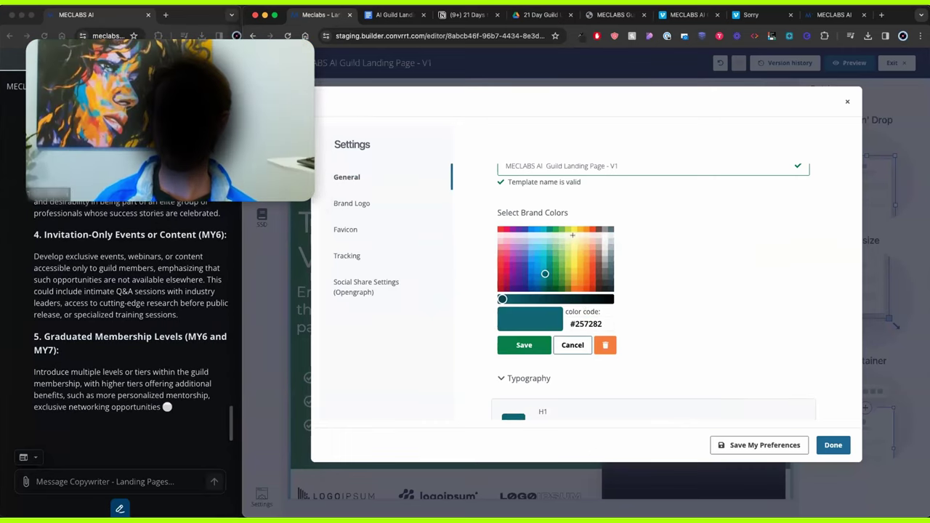
pyautogui.tripleClick(587, 324)
pyautogui.write('#273d5b')
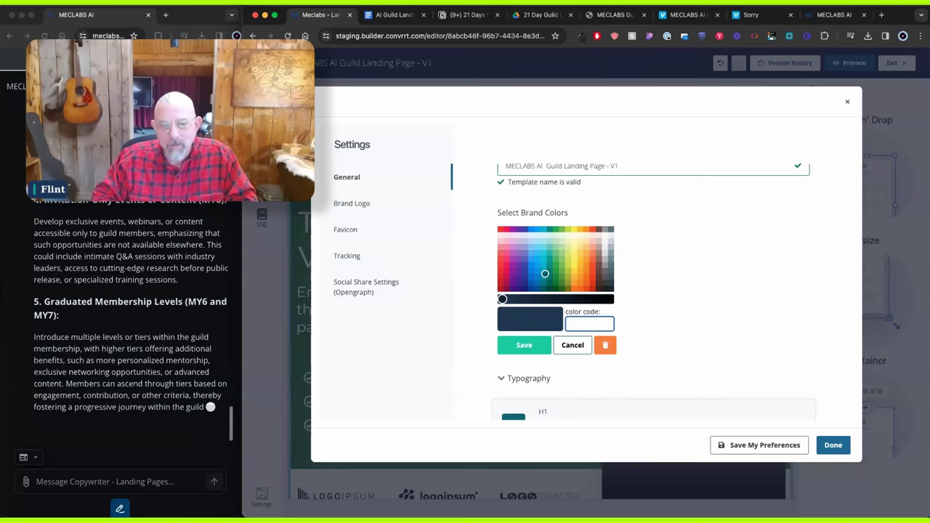
pyautogui.write('#121b29')
pyautogui.press('Down')
pyautogui.press('Down')
pyautogui.press('Return')
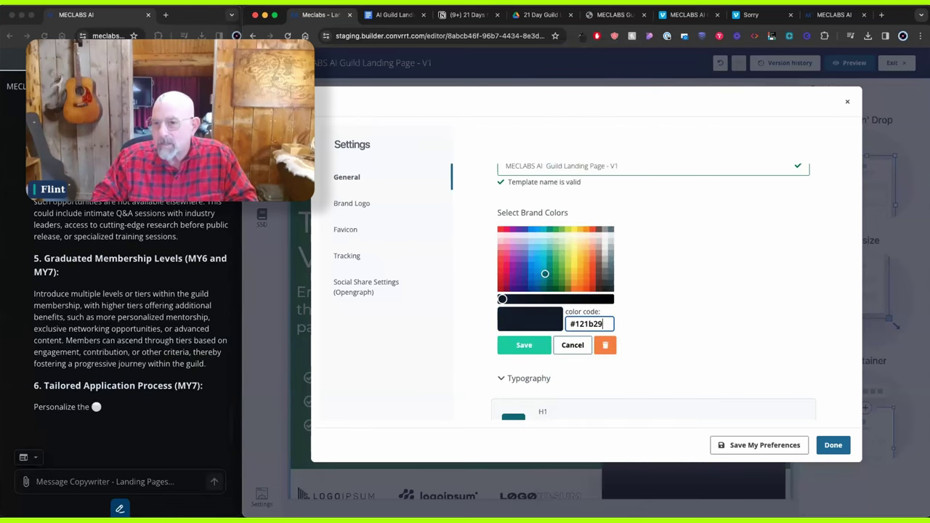
pyautogui.click(525, 345)
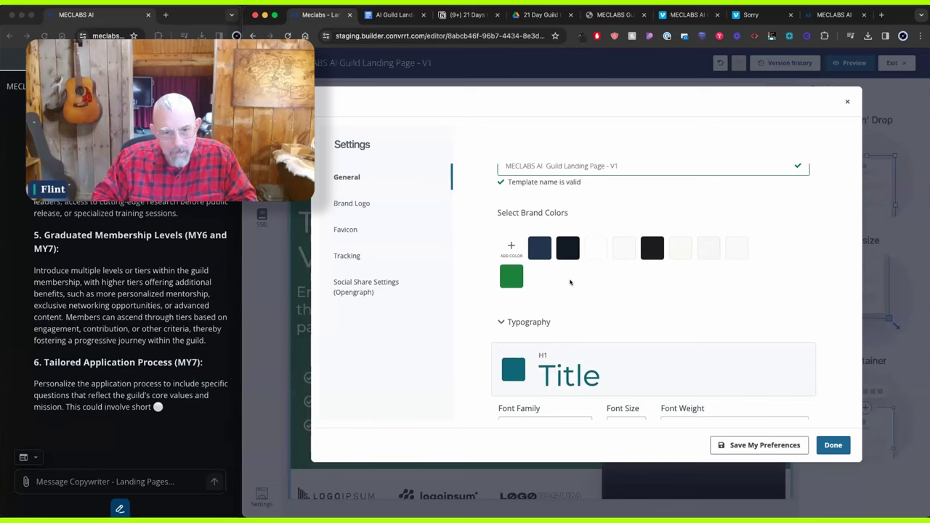
# Set the third brand color, the white swatch, to #00796b and save it.
pyautogui.click(600, 240)
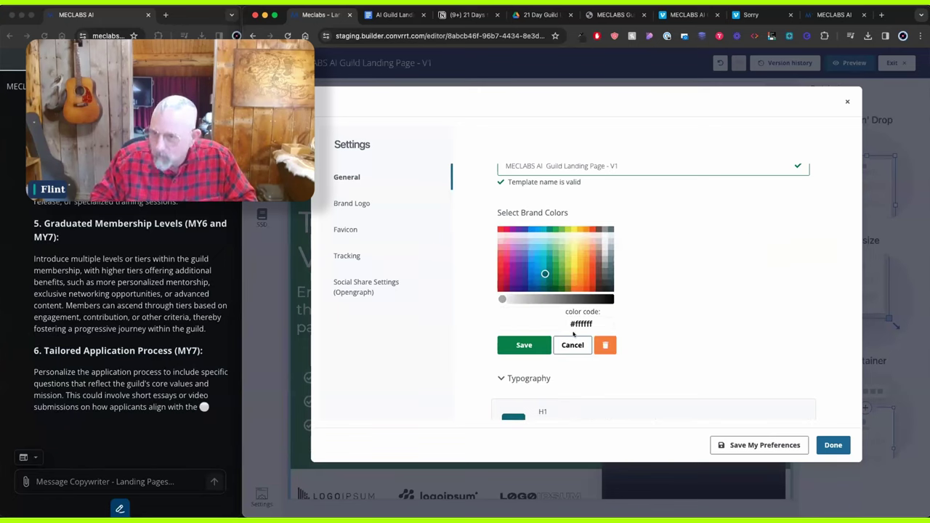
pyautogui.doubleClick(584, 324)
pyautogui.press('super+shift+v')
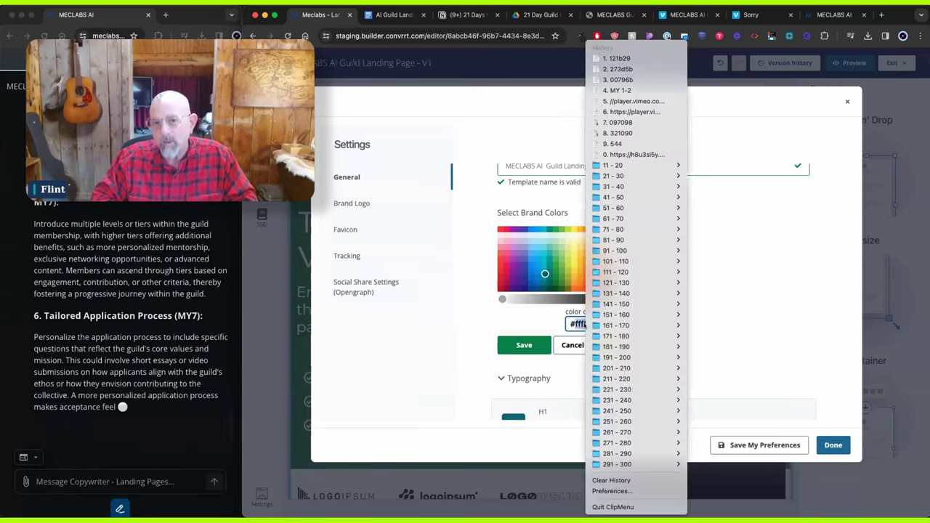
pyautogui.press('Down')
pyautogui.press('Down')
pyautogui.press('Return')
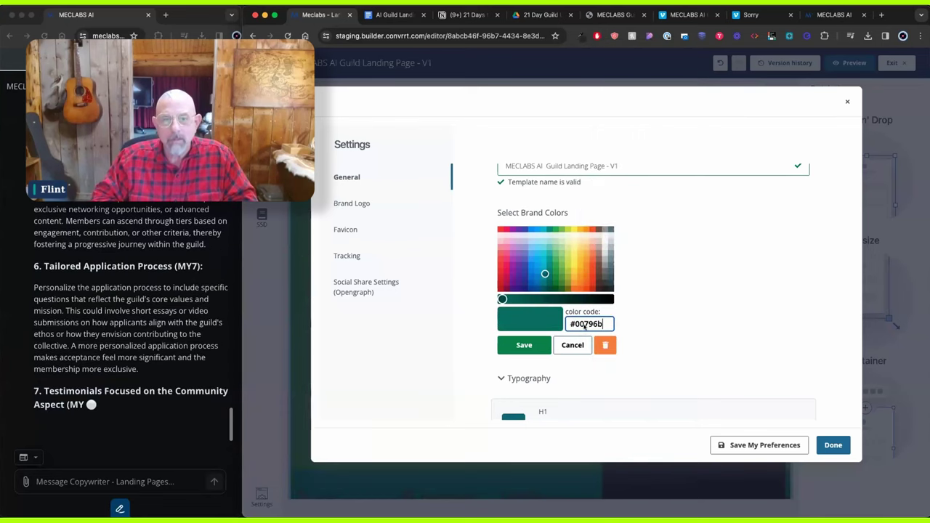
pyautogui.click(527, 345)
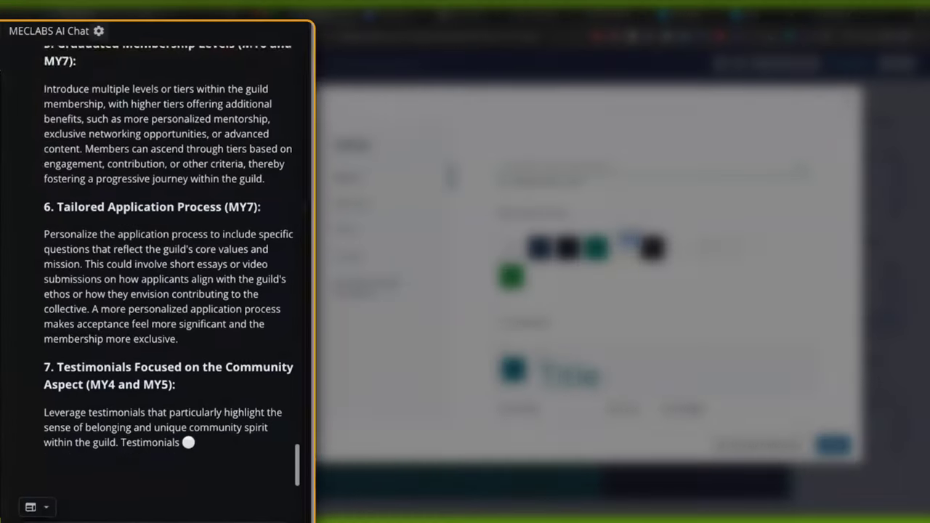
# Set the fourth brand color, the off-white swatch beside the green one, to #097098 and save it.
pyautogui.click(630, 239)
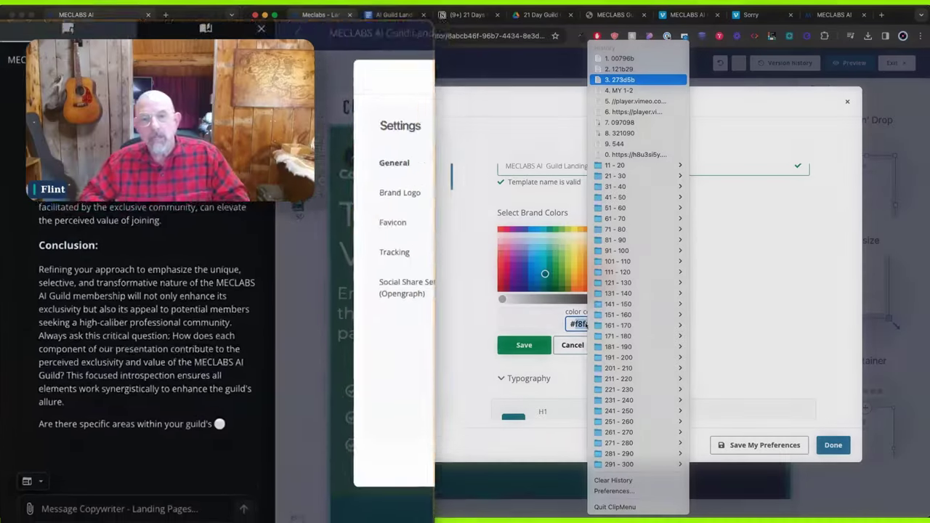
pyautogui.press('Down')
pyautogui.press('Down')
pyautogui.press('Down')
pyautogui.press('Down')
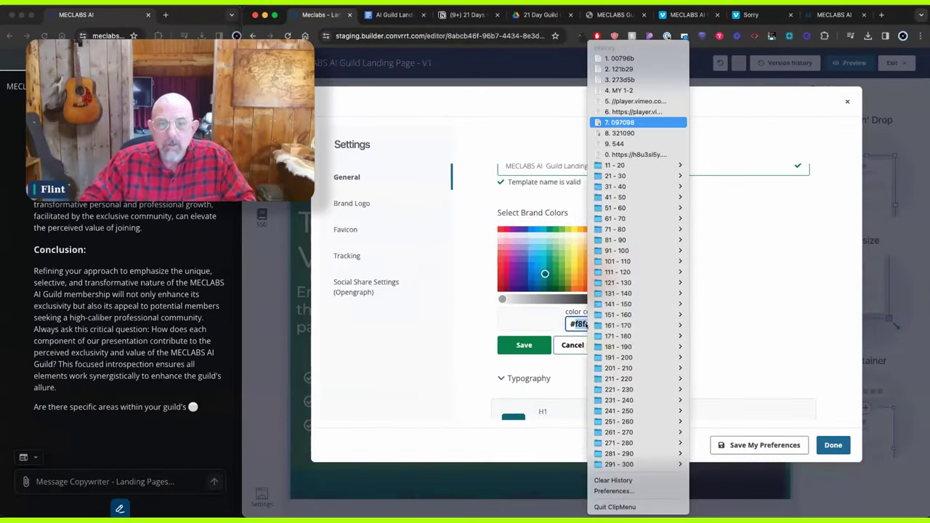
pyautogui.press('Return')
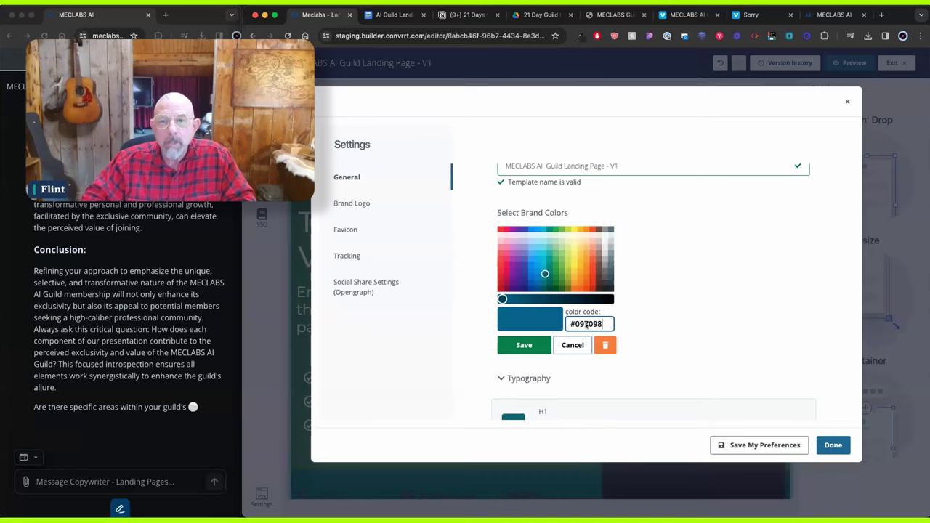
pyautogui.click(538, 343)
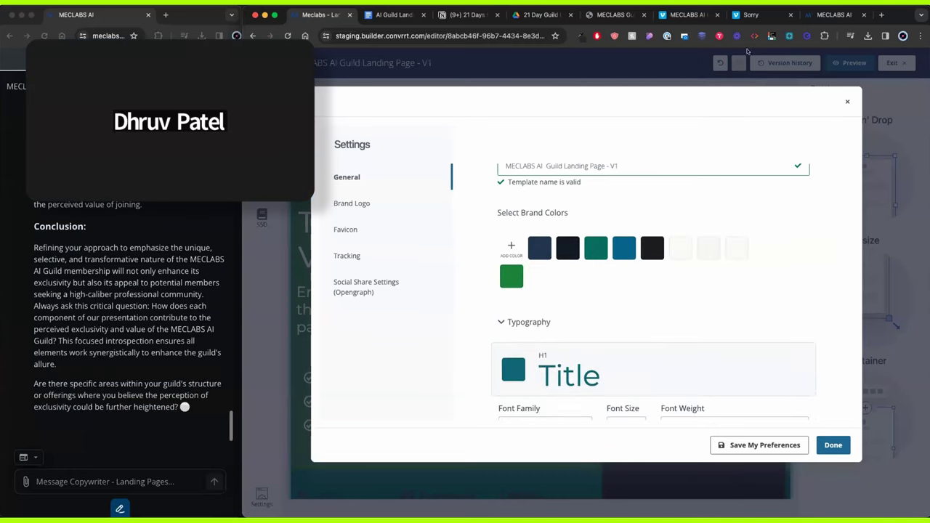
# Switch to the meclabsai.com page and examine the colors extracted from the site.
pyautogui.click(829, 15)
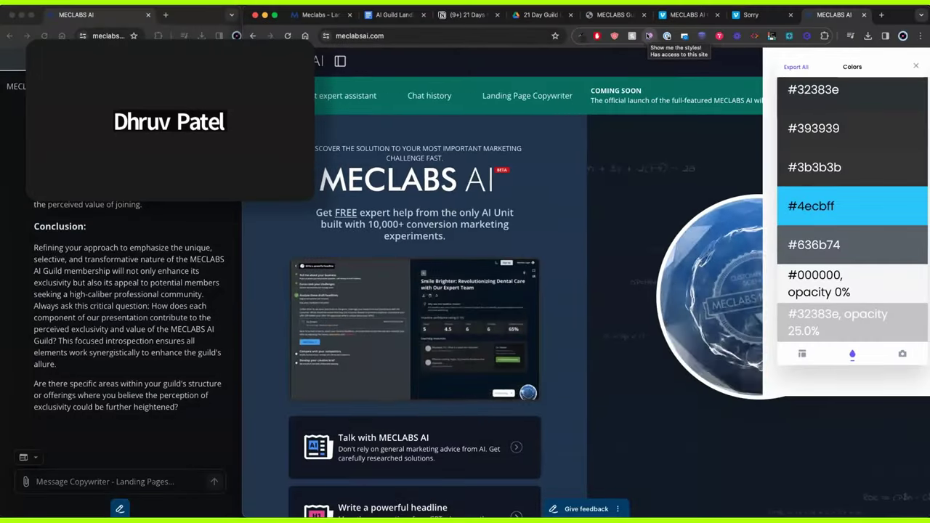
pyautogui.scroll(1, 875, 170)
pyautogui.scroll(8, 858, 160)
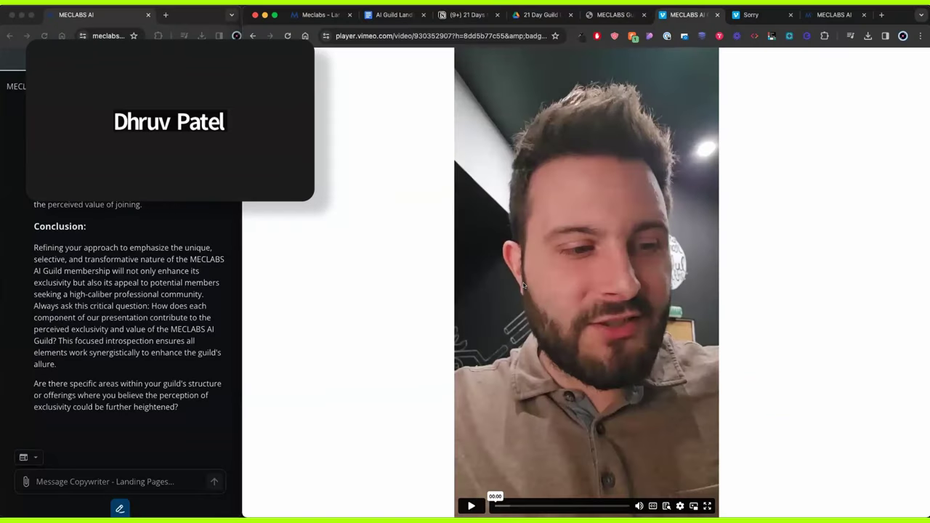
# Return to the landing page builder and set the H1 Title font family to Open Sans.
pyautogui.click(319, 15)
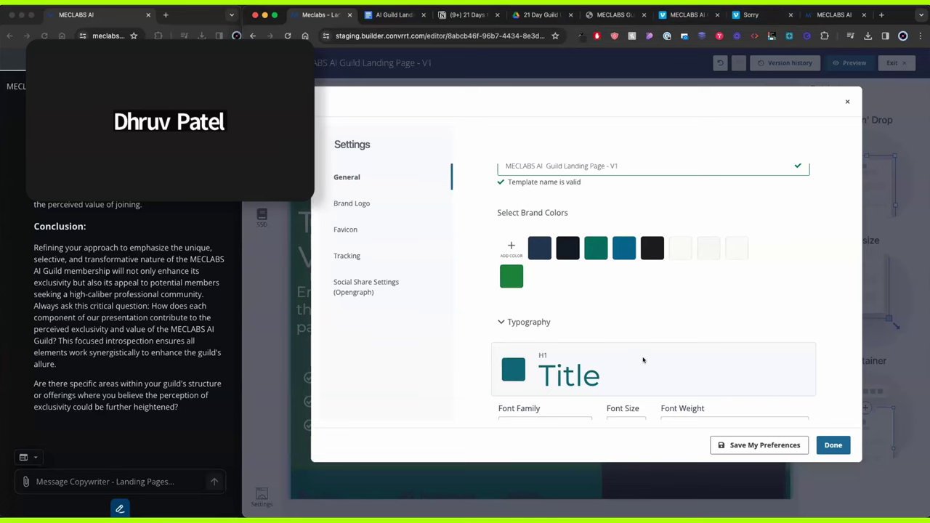
pyautogui.scroll(-3, 643, 360)
pyautogui.click(538, 323)
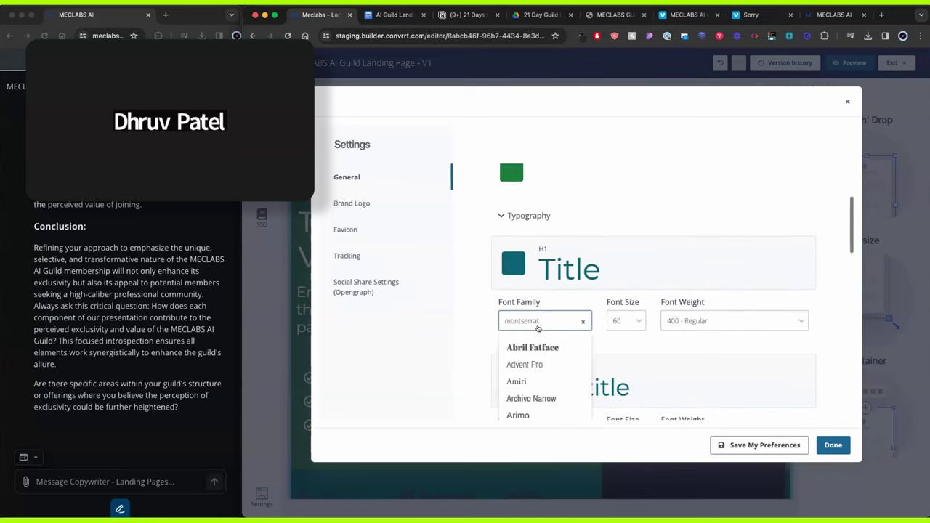
pyautogui.scroll(-10, 538, 328)
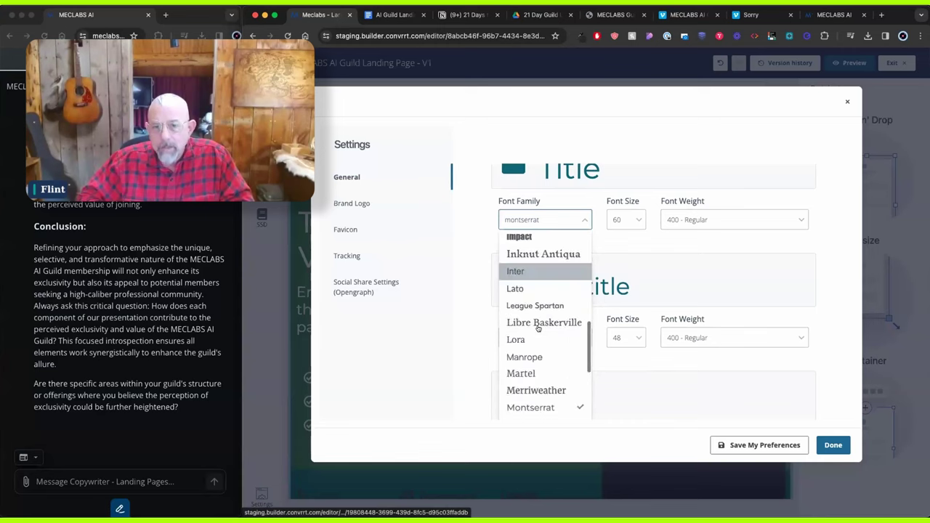
pyautogui.scroll(-5, 538, 329)
pyautogui.click(533, 281)
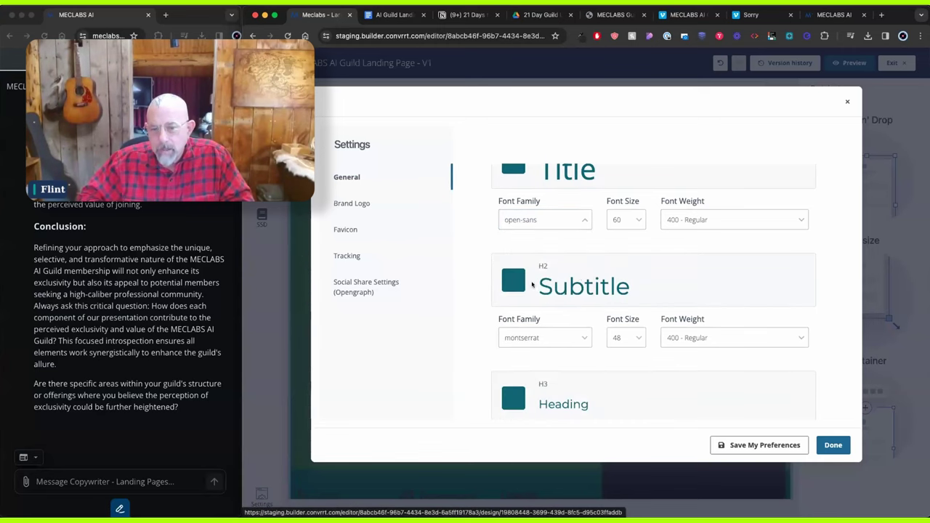
# Set the font family of the H2 Subtitle and the H3 Heading to Open Sans.
pyautogui.click(529, 336)
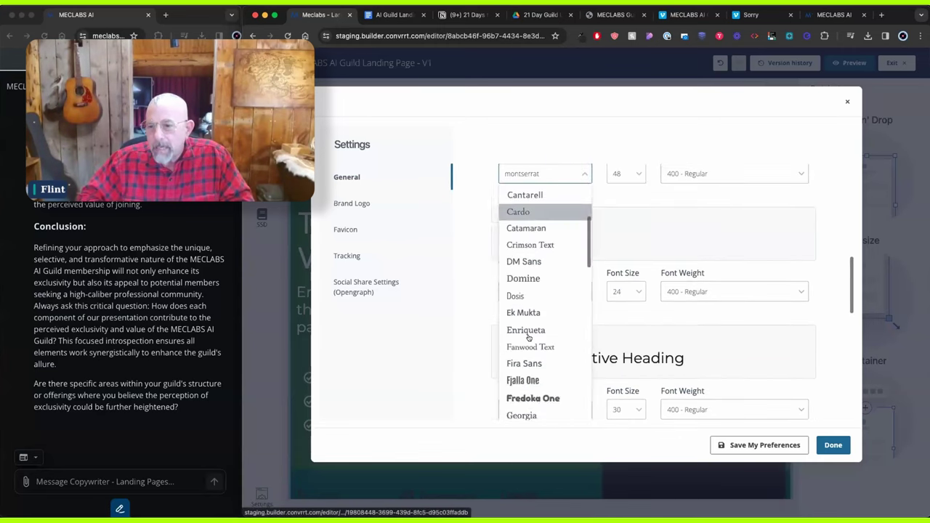
pyautogui.scroll(-6, 529, 337)
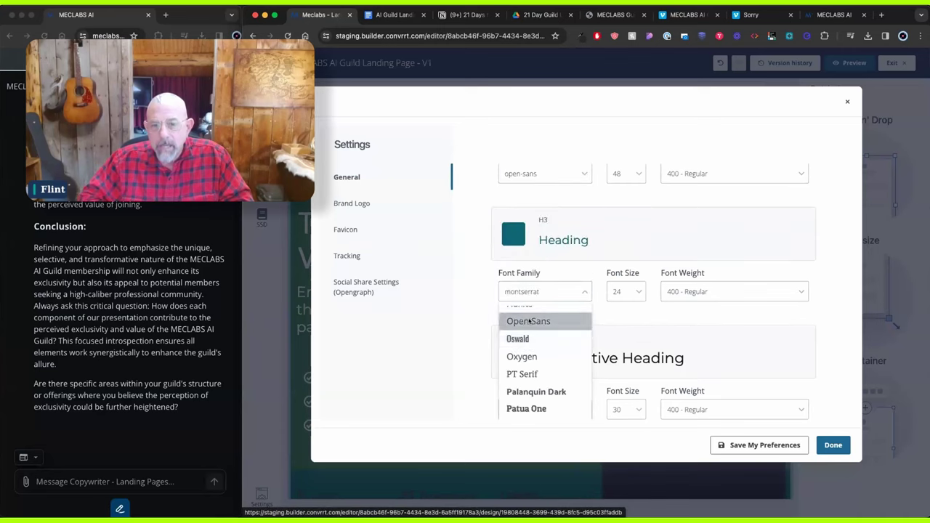
pyautogui.click(529, 320)
# Set the H4 Alternative Heading font family to Open Sans.
pyautogui.scroll(-3, 536, 342)
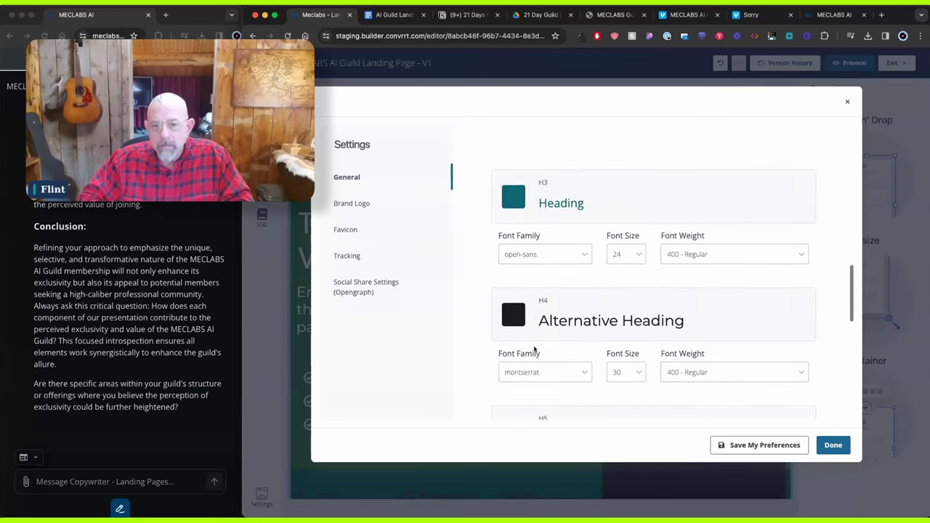
pyautogui.scroll(-3, 534, 378)
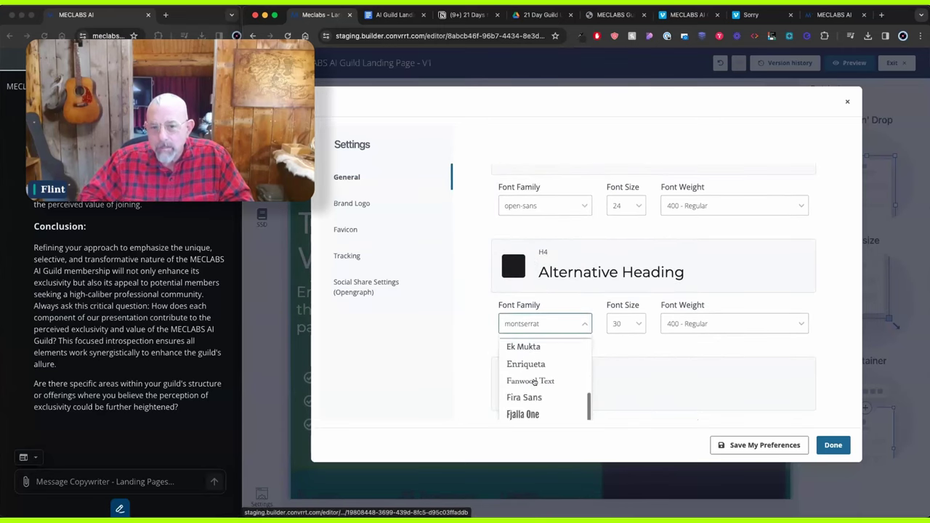
pyautogui.scroll(-3, 534, 381)
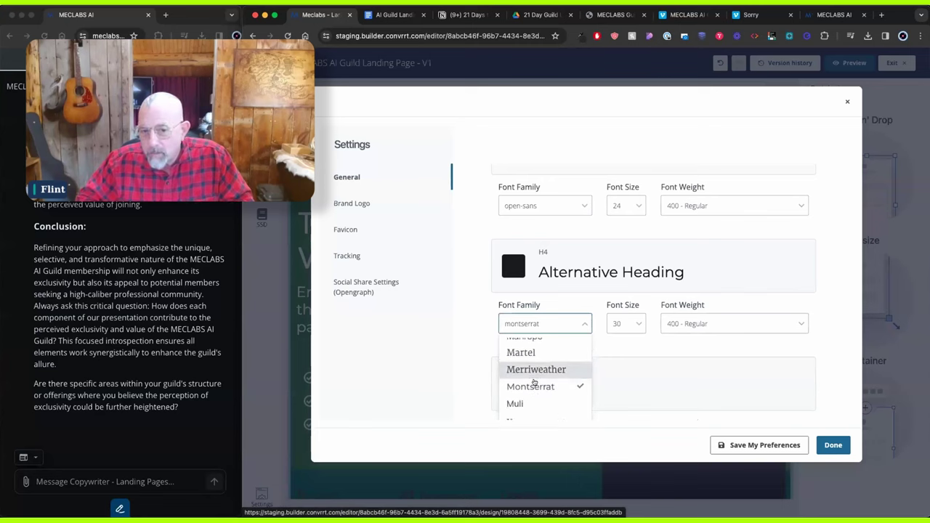
pyautogui.scroll(-2, 535, 383)
pyautogui.click(528, 368)
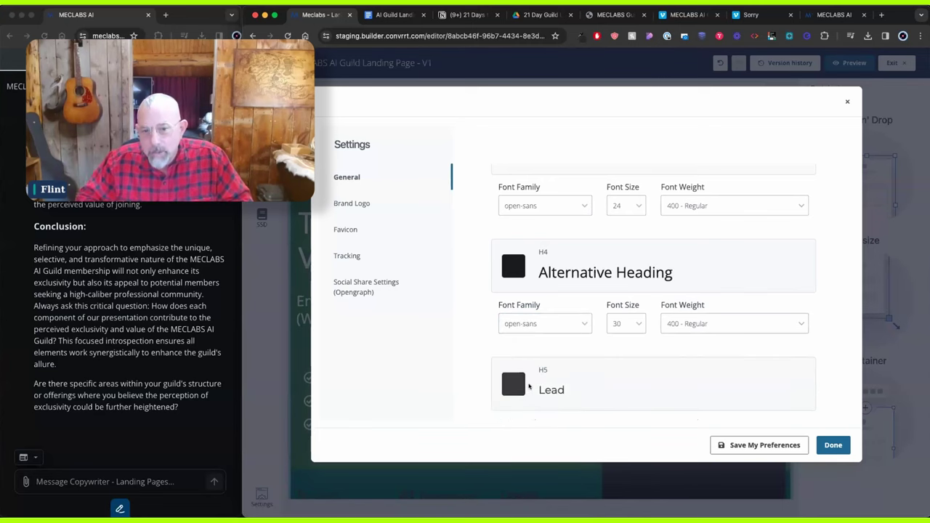
# Set the H5 Lead font family to Open Sans.
pyautogui.scroll(-2, 529, 378)
pyautogui.click(528, 354)
pyautogui.scroll(-2, 525, 393)
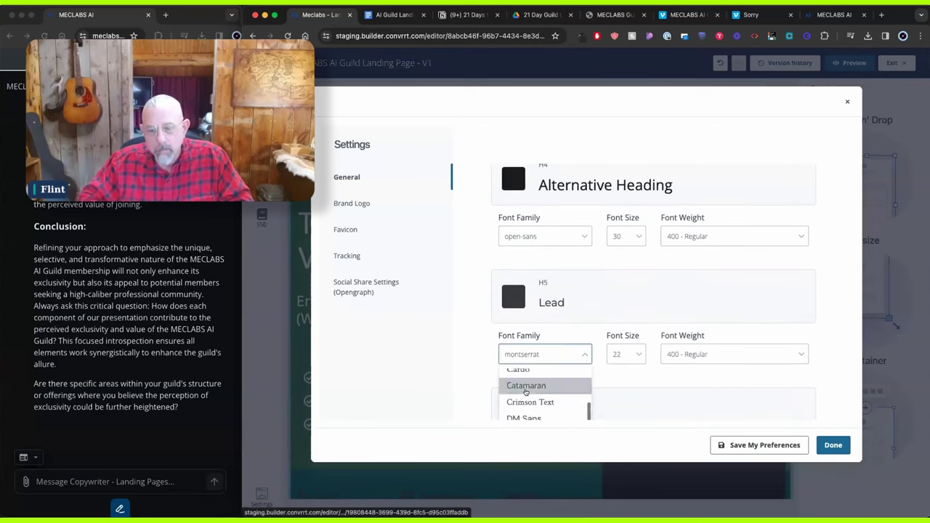
pyautogui.scroll(-3, 526, 391)
# Set the font family of the Normal Text style to Open Sans.
pyautogui.click(533, 380)
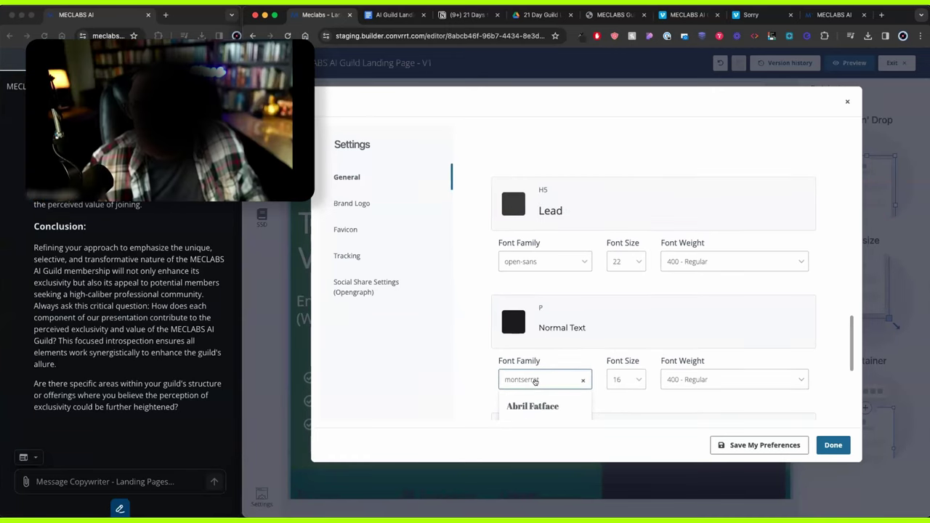
pyautogui.scroll(-5, 534, 382)
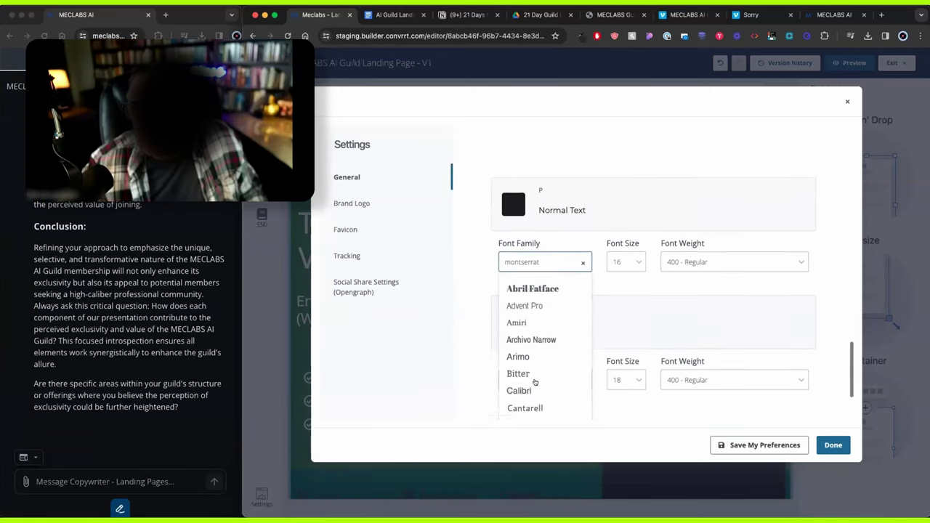
pyautogui.scroll(-10, 535, 381)
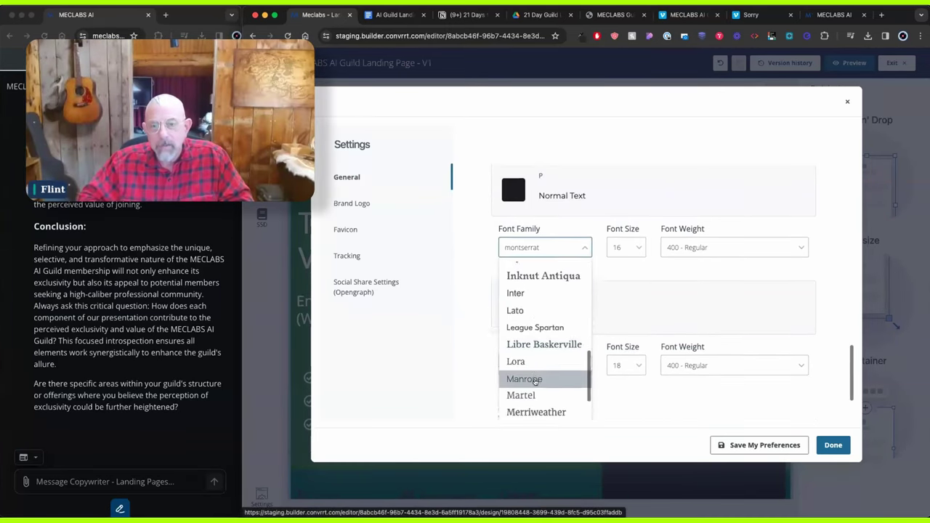
pyautogui.scroll(-1, 535, 381)
pyautogui.click(535, 351)
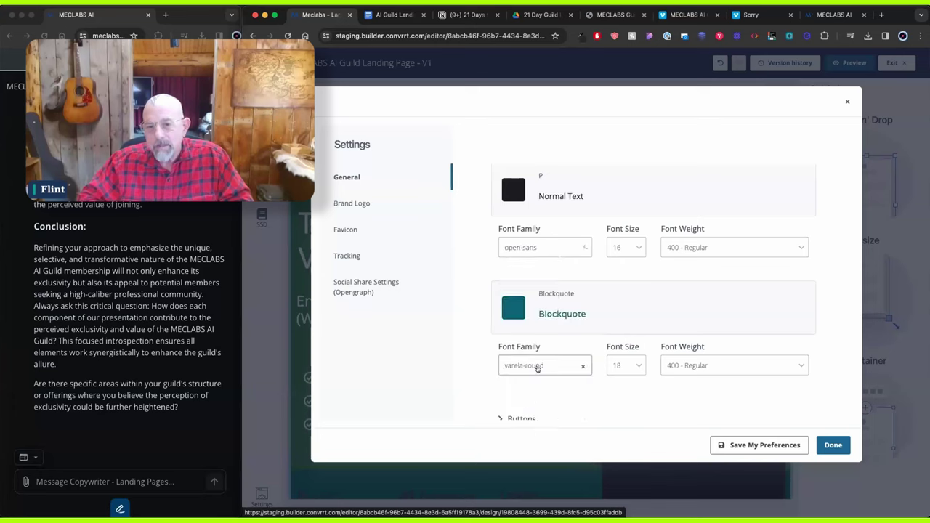
# Set the font family of the Blockquote style to Georgia.
pyautogui.click(537, 366)
pyautogui.scroll(-5, 537, 369)
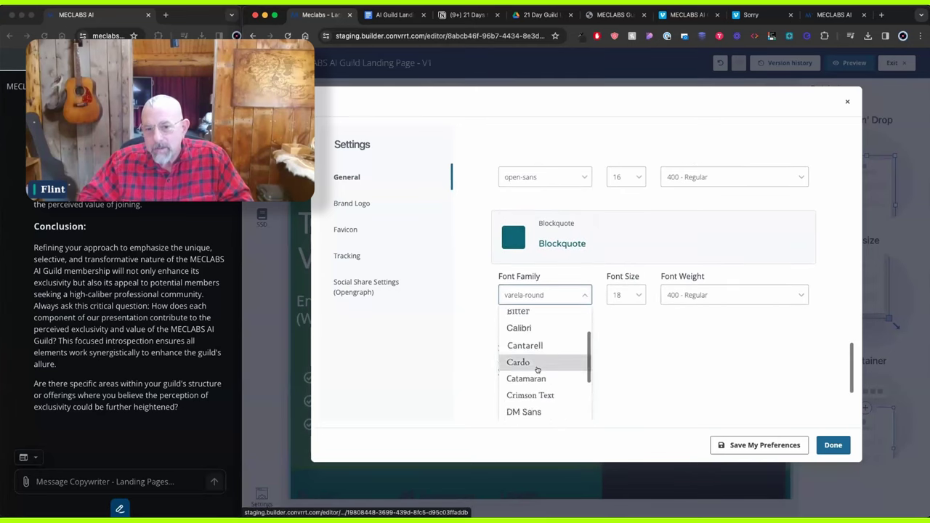
pyautogui.scroll(-3, 537, 370)
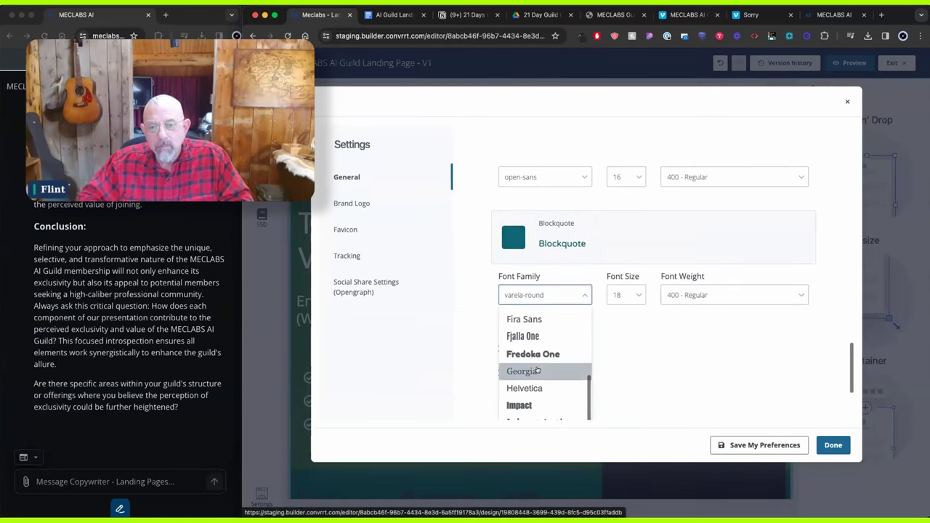
pyautogui.doubleClick(538, 370)
# Expand the button style settings and set the button color to the dark navy brand color.
pyautogui.click(542, 356)
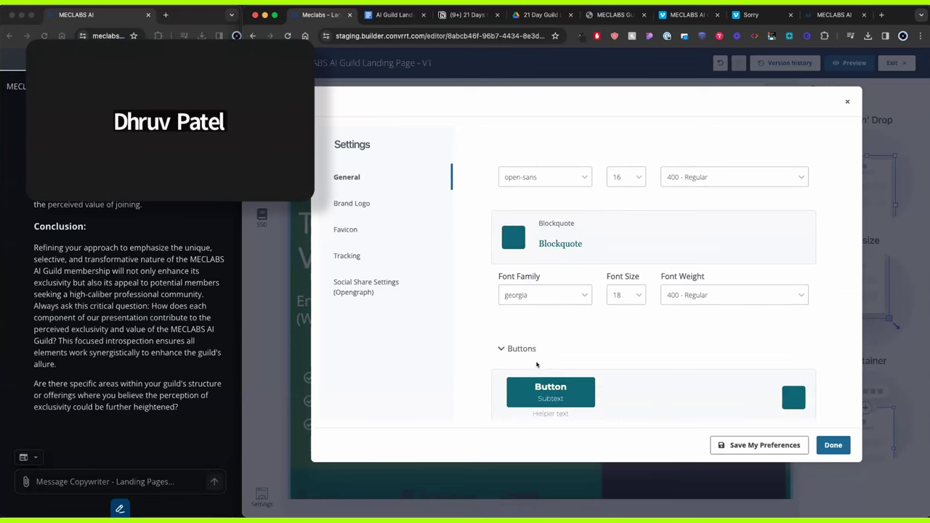
pyautogui.scroll(-3, 569, 341)
pyautogui.click(787, 272)
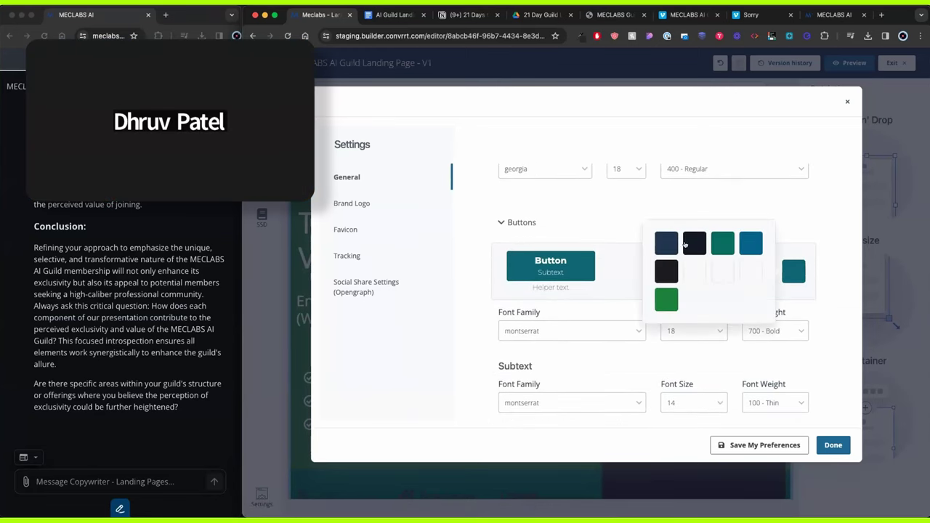
pyautogui.click(666, 248)
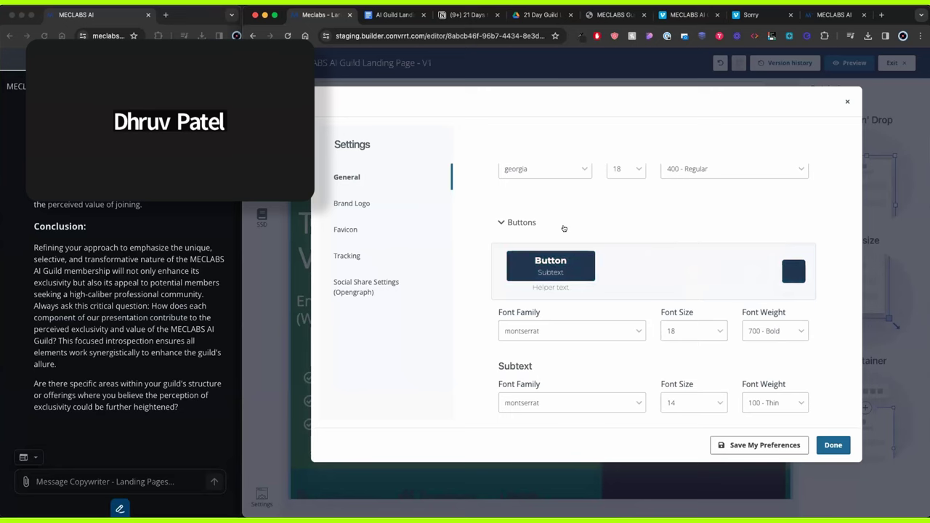
# Set the regular link color to the dark navy brand color and save the branding preferences.
pyautogui.click(564, 227)
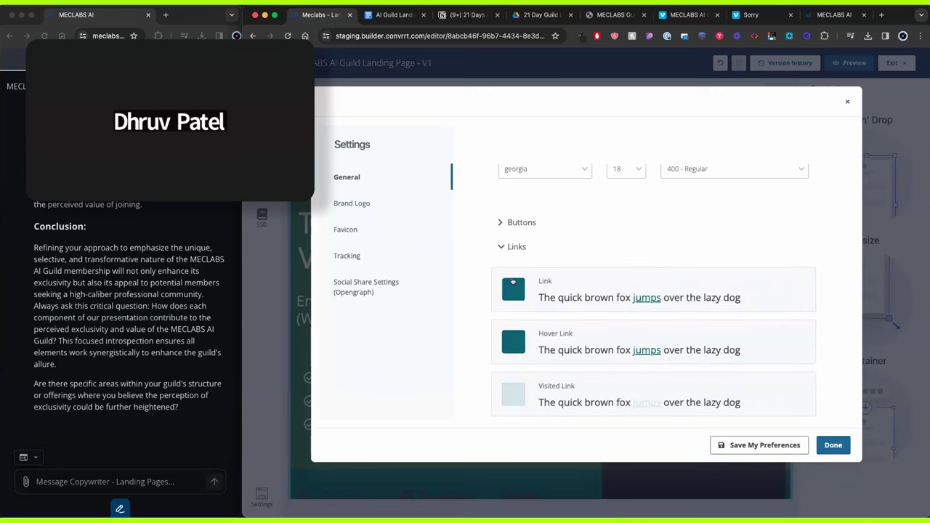
pyautogui.click(513, 290)
pyautogui.click(386, 260)
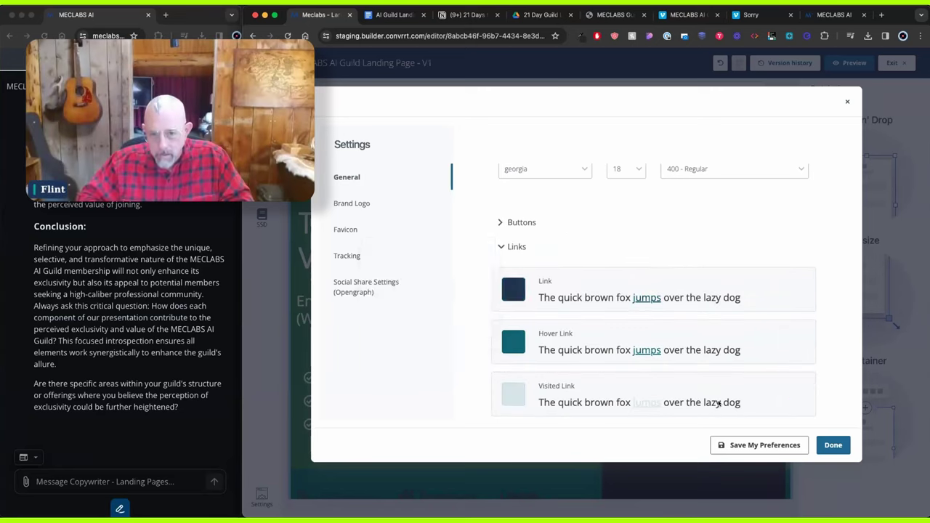
pyautogui.click(777, 445)
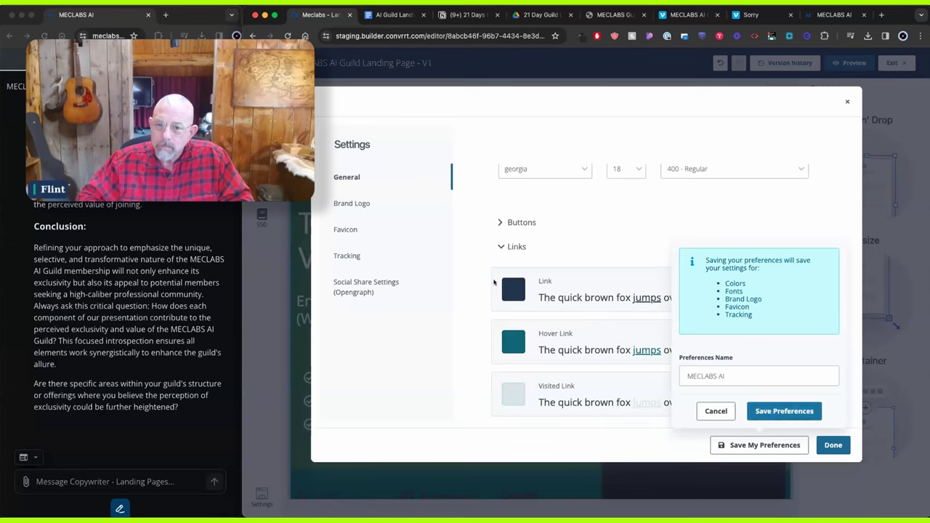
pyautogui.click(784, 411)
# Replace the placeholder company logo with the MECLABS AI logo image from the computer.
pyautogui.click(350, 246)
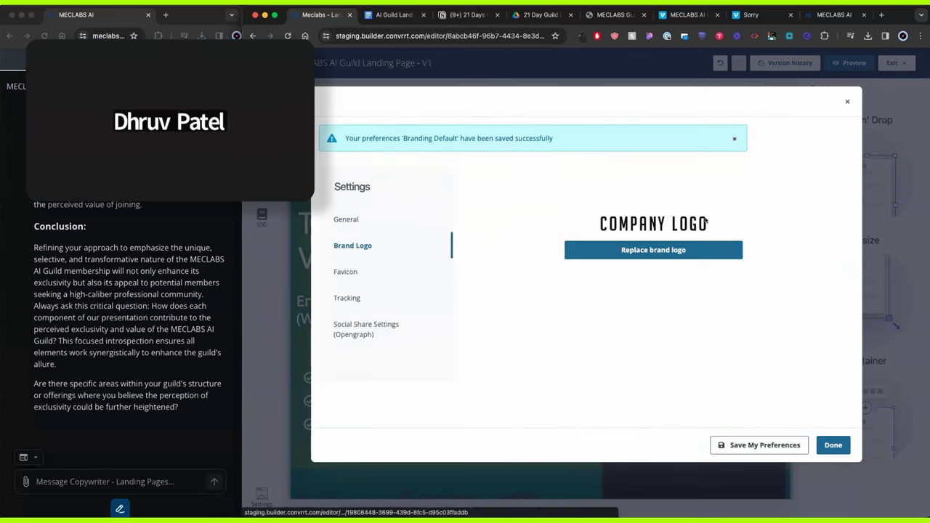
pyautogui.click(648, 250)
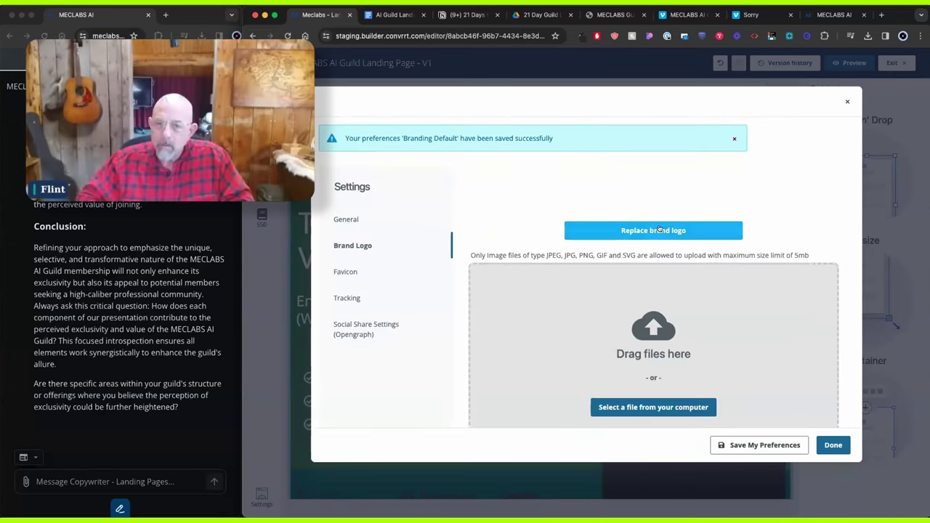
pyautogui.click(868, 35)
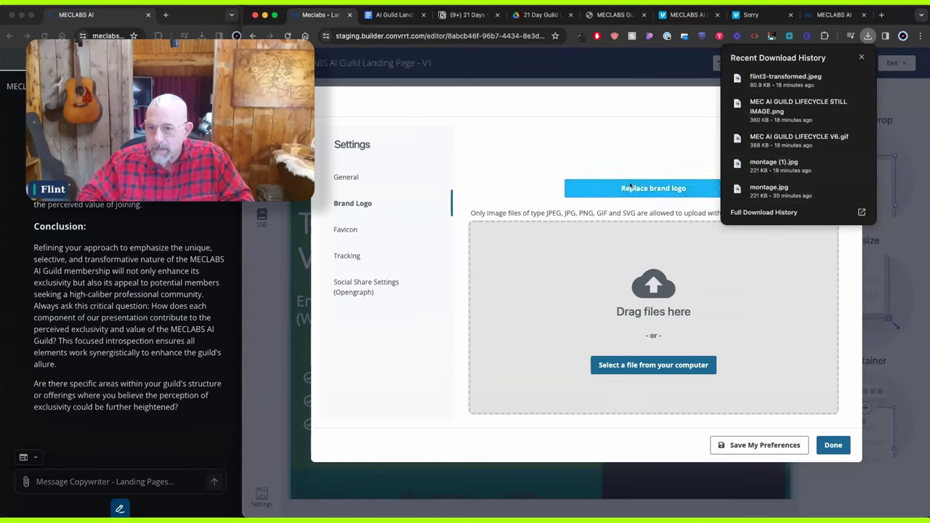
pyautogui.click(639, 125)
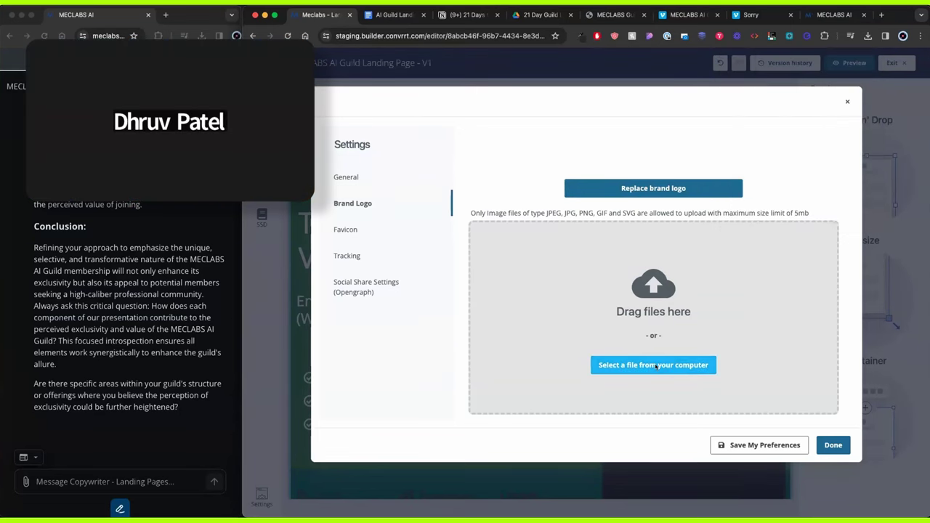
pyautogui.click(656, 365)
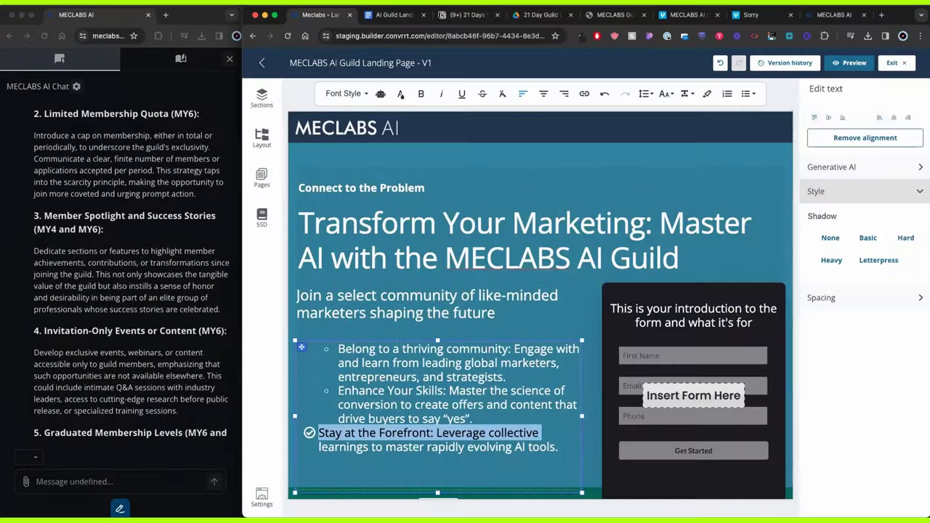
# Clear the hero bullet list and get the three benefit bullets again from the AI Guild Landing Page document.
pyautogui.hotkey('shift', 'Down')
pyautogui.press('BackSpace')
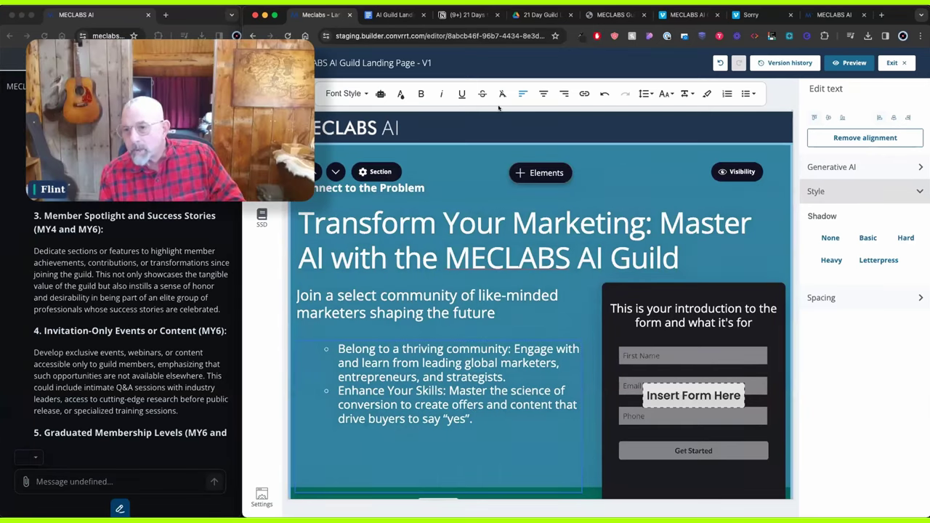
pyautogui.click(396, 15)
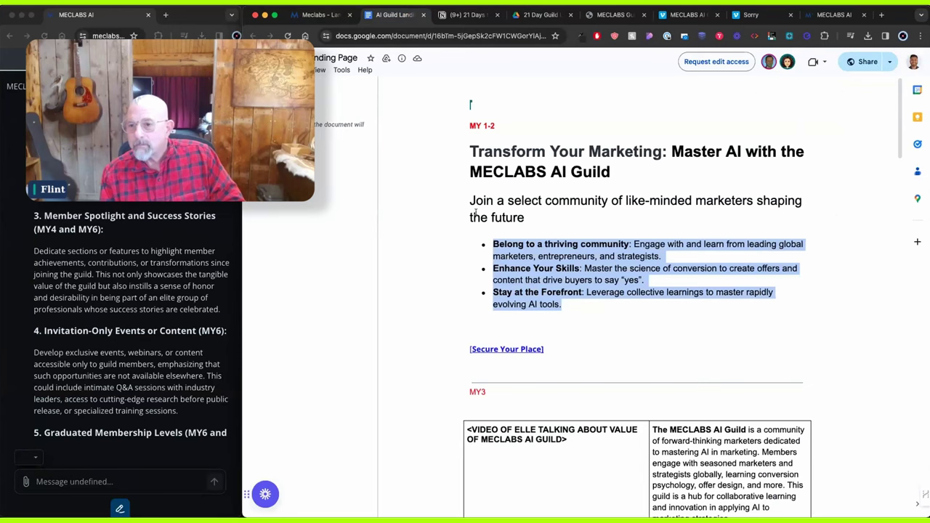
pyautogui.click(320, 15)
pyautogui.press('BackSpace')
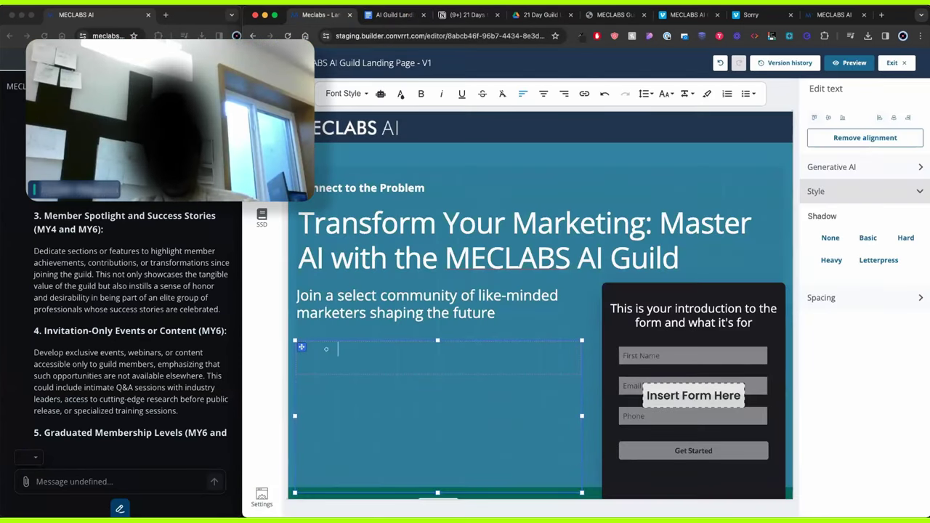
# Insert the three benefits into the hero text block and make "Stay at the Forefront" the third bullet of the list.
pyautogui.write('Belong to a thriving community: Engage with and learn from leading global marketers, entrepreneurs, and strategists. Enhance Your Skills: Master the science of conversion to create offers and content that drive buyers to say "yes". Stay at the Forefront: Leverage collective learnings to master rapidly evolving AI tools.')
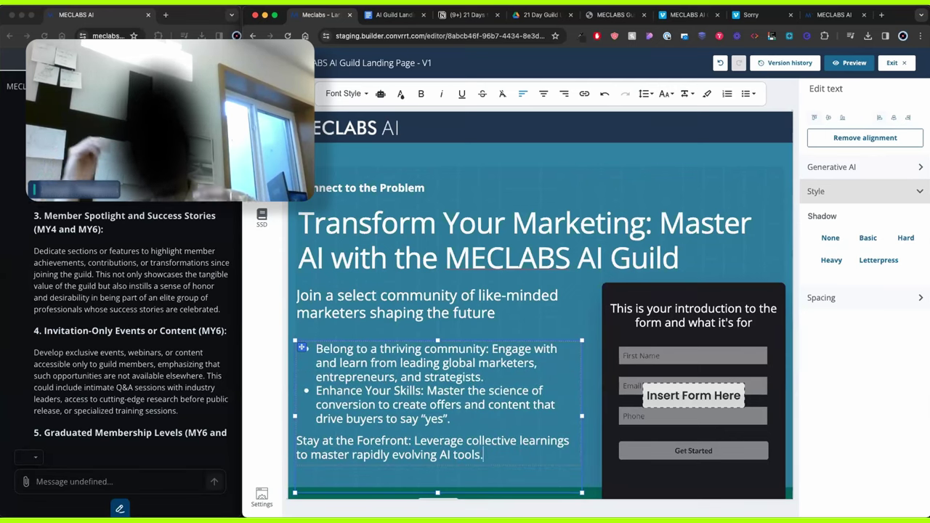
pyautogui.click(296, 441)
pyautogui.press('BackSpace')
pyautogui.press('Return')
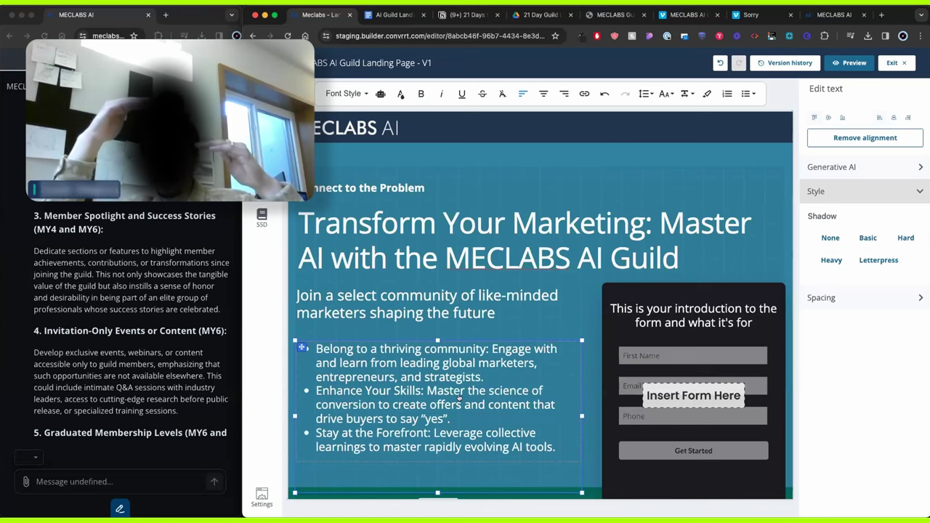
# Try to apply chevron bullet icons to all three benefits in the hero list.
pyautogui.scroll(-3, 459, 397)
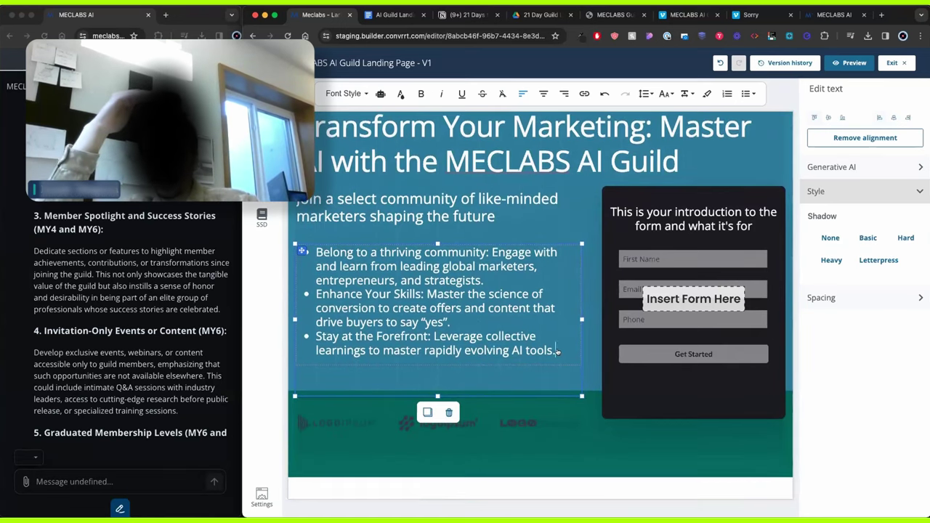
pyautogui.moveTo(557, 351); pyautogui.dragTo(315, 252)
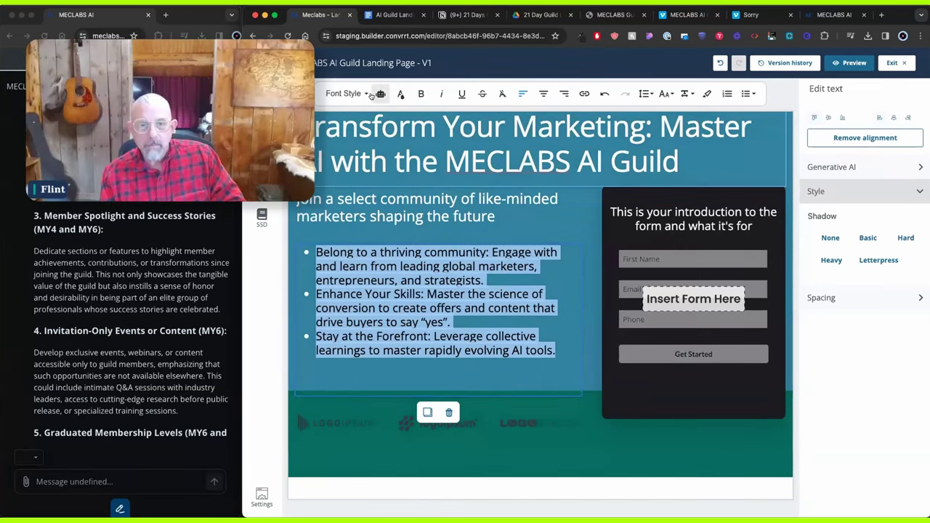
pyautogui.click(749, 93)
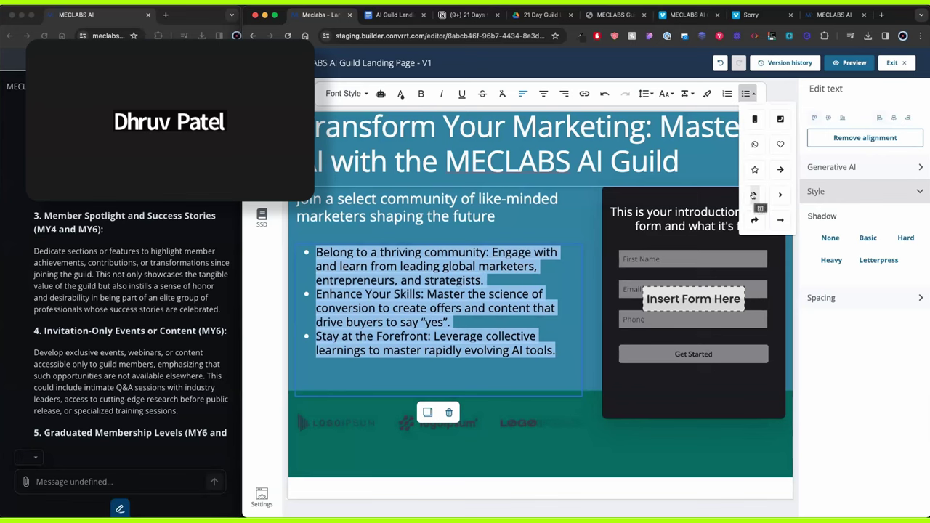
pyautogui.click(754, 194)
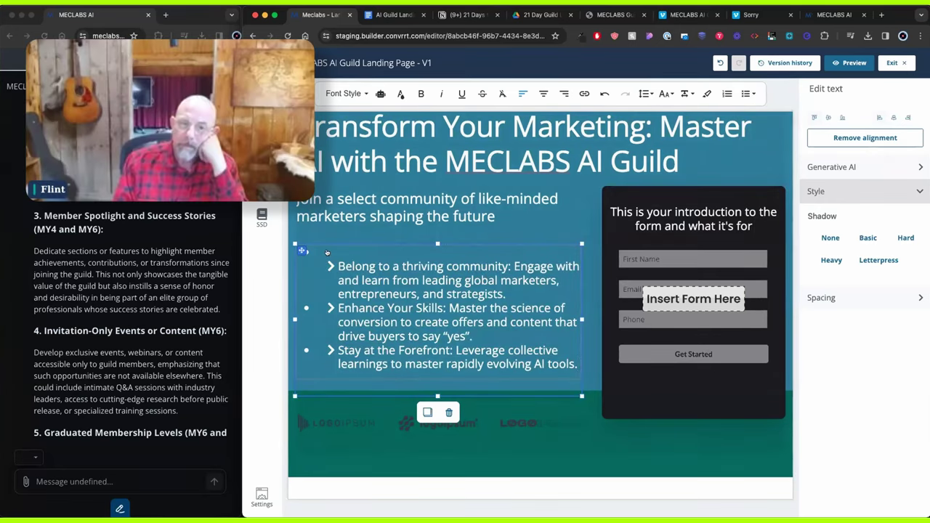
# Strip the bullets and the blank lines between the three benefits, turning them into consecutive plain text lines.
pyautogui.press('BackSpace')
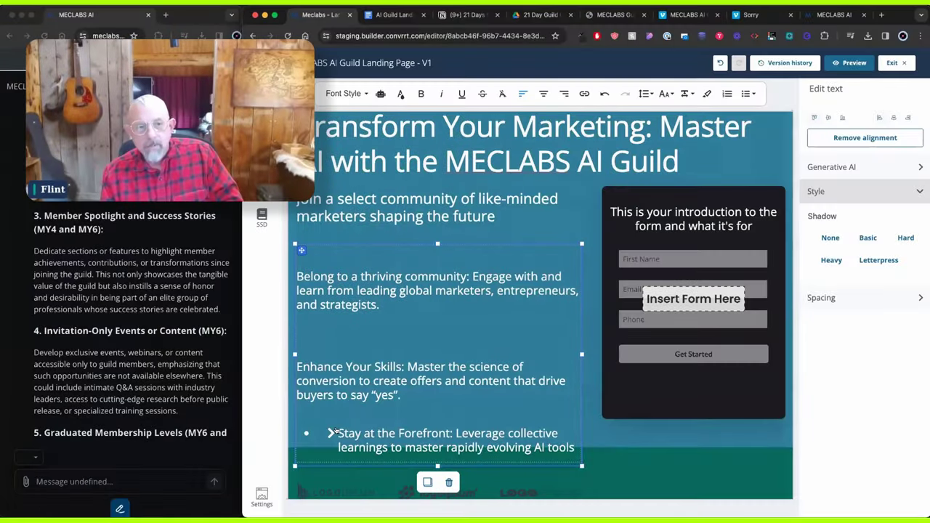
pyautogui.press('BackSpace')
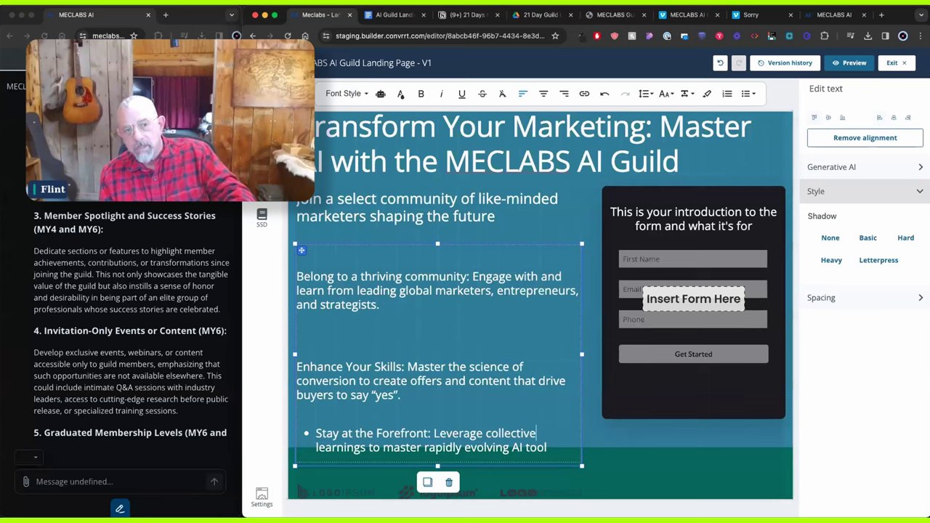
pyautogui.press('BackSpace')
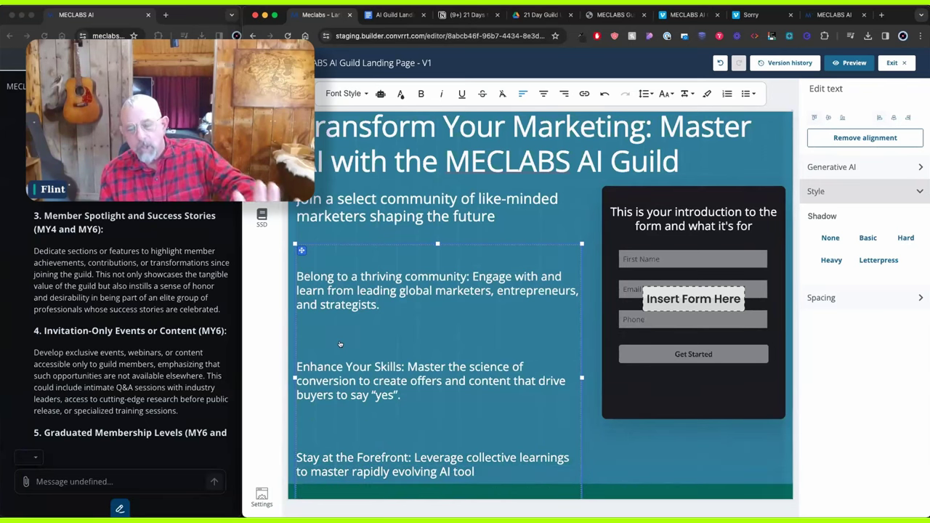
pyautogui.press('BackSpace')
pyautogui.press('BackSpace')
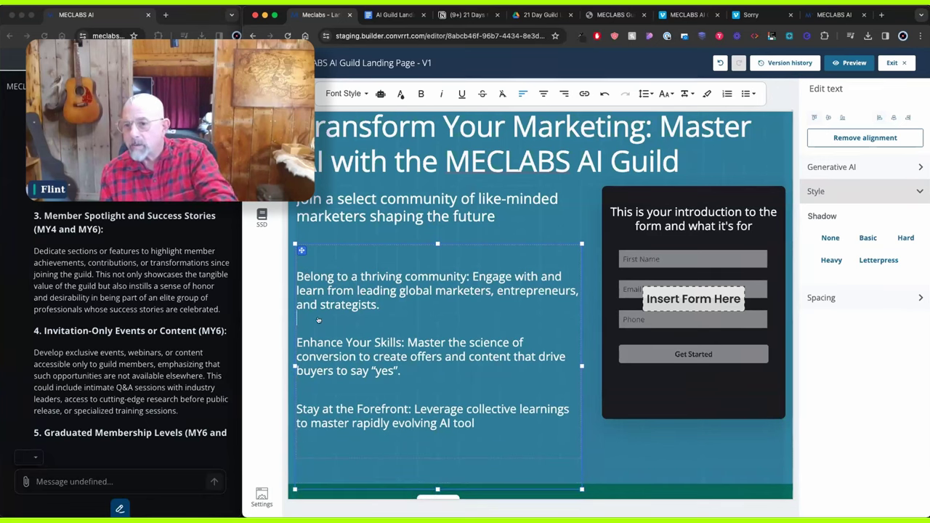
pyautogui.press('BackSpace')
pyautogui.press('BackSpace')
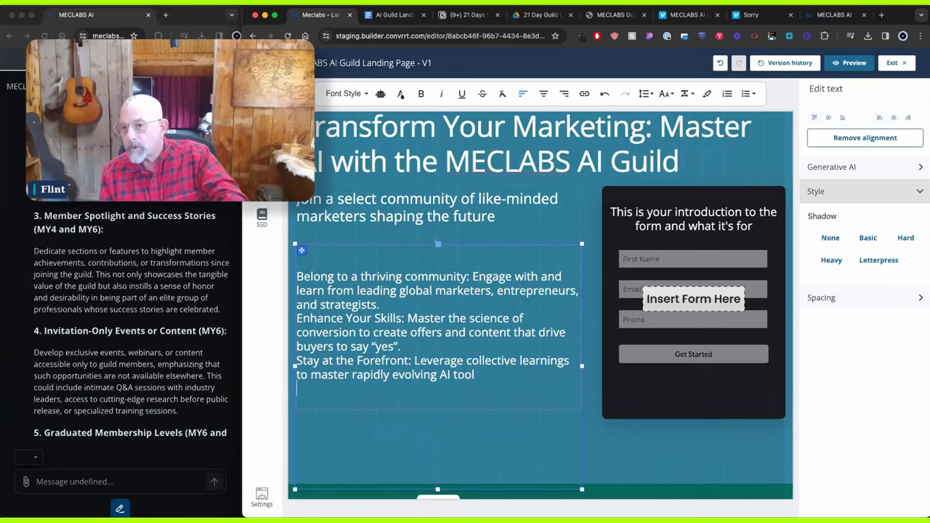
# Lower the upper edge of the benefits text block and place an Icon element in the gap below the hero subtitle.
pyautogui.moveTo(434, 255); pyautogui.dragTo(432, 338)
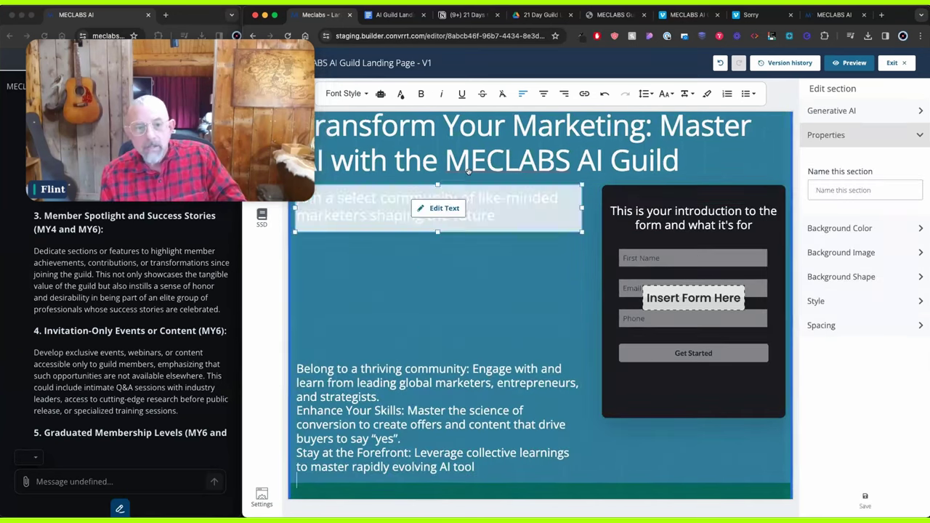
pyautogui.scroll(3, 476, 196)
pyautogui.click(513, 171)
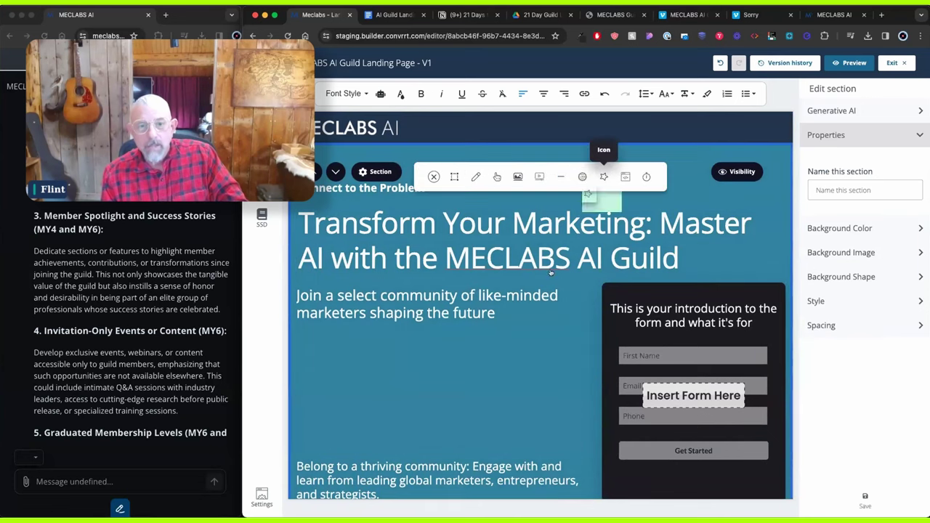
pyautogui.moveTo(604, 176); pyautogui.dragTo(301, 353)
# Cut the "Enhance Your Skills" and "Stay at the Forefront" lines from the benefits text block and delete the blank space above the first benefit.
pyautogui.scroll(-3, 313, 342)
pyautogui.scroll(1, 335, 315)
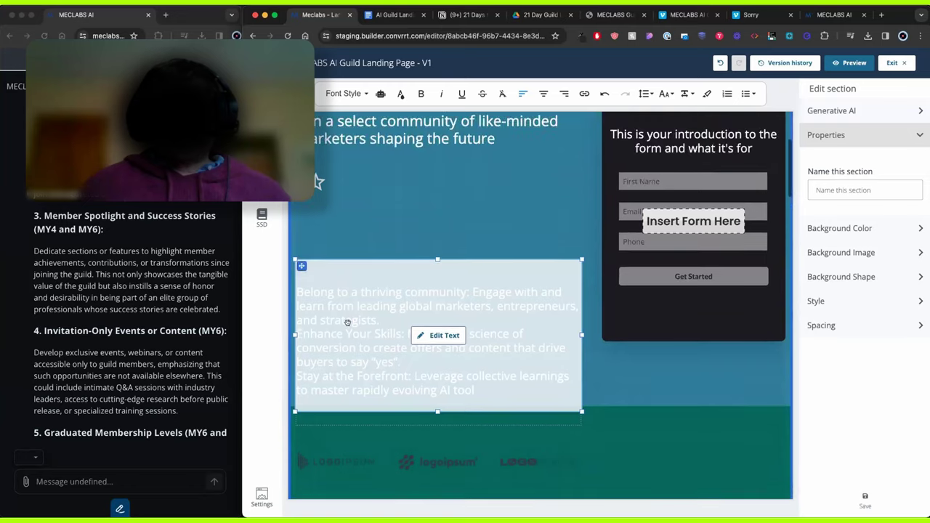
pyautogui.click(440, 335)
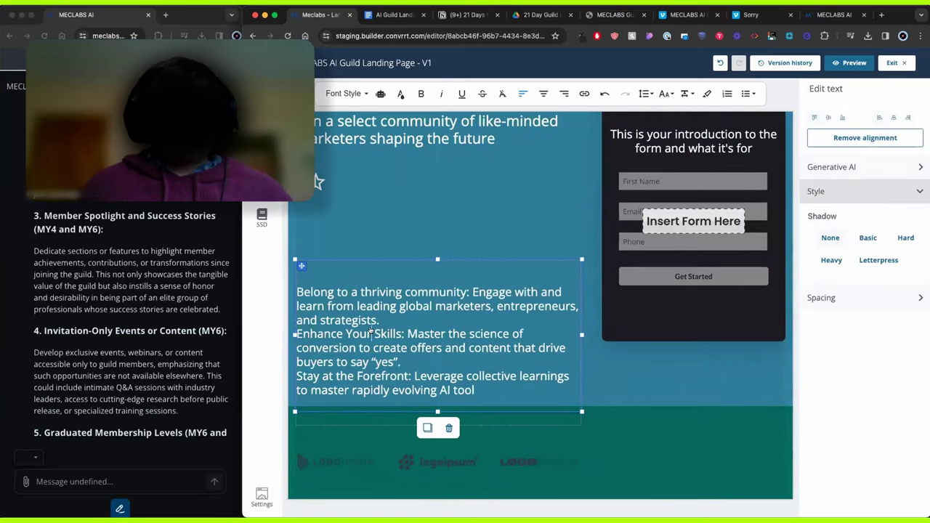
pyautogui.moveTo(297, 334); pyautogui.dragTo(477, 391)
pyautogui.press('super+c')
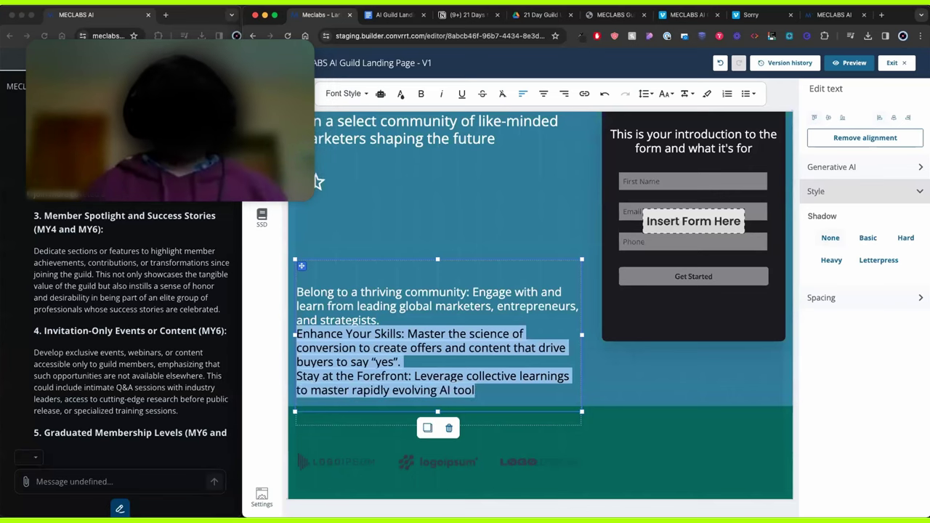
pyautogui.press('BackSpace')
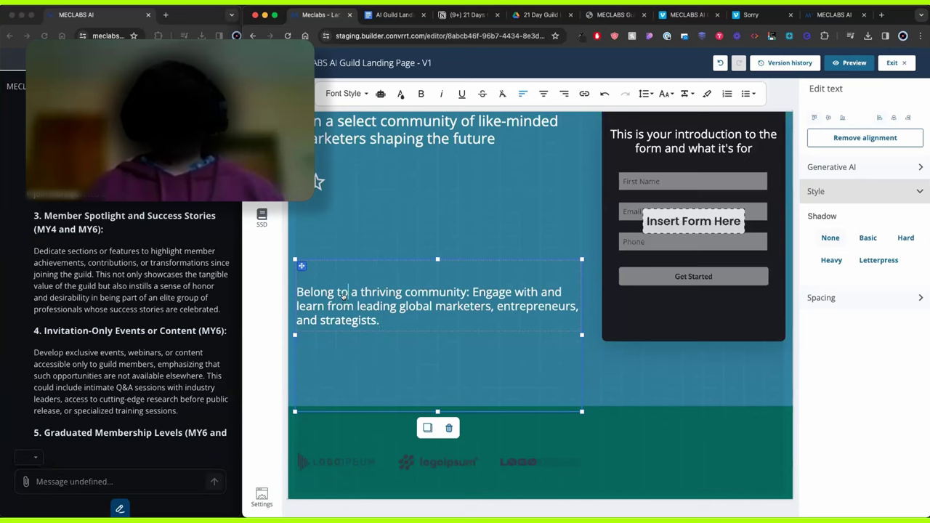
pyautogui.press('Delete')
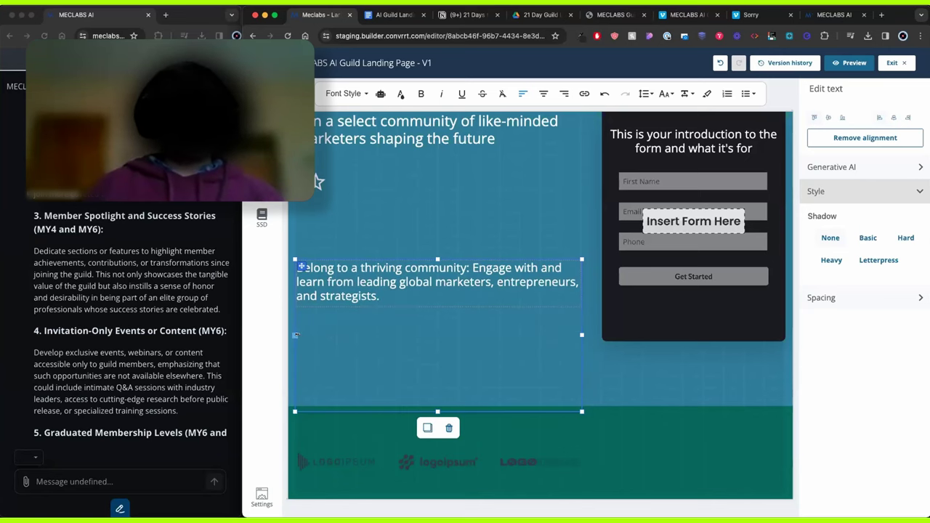
# Narrow and shorten the "Belong to a thriving community" text block and fit it beside the star icon under the subtitle.
pyautogui.moveTo(296, 335); pyautogui.dragTo(336, 335)
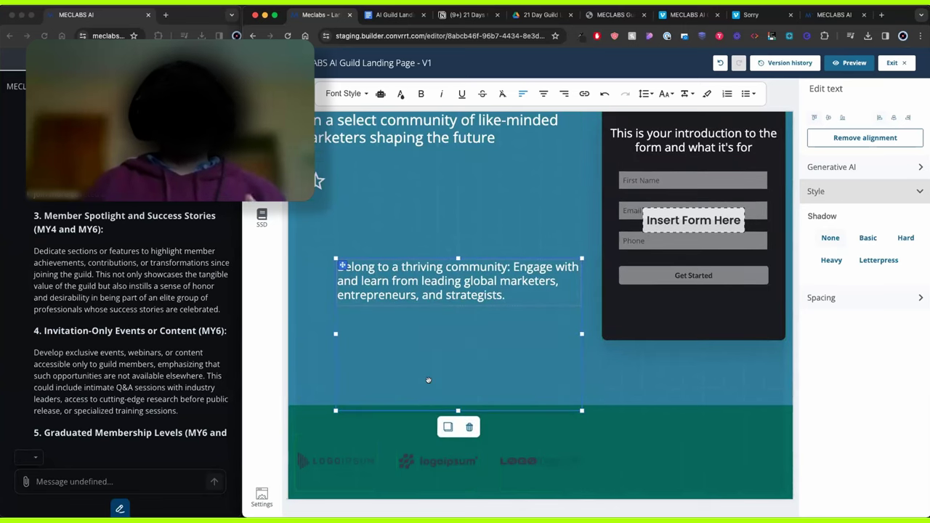
pyautogui.moveTo(457, 411); pyautogui.dragTo(457, 307)
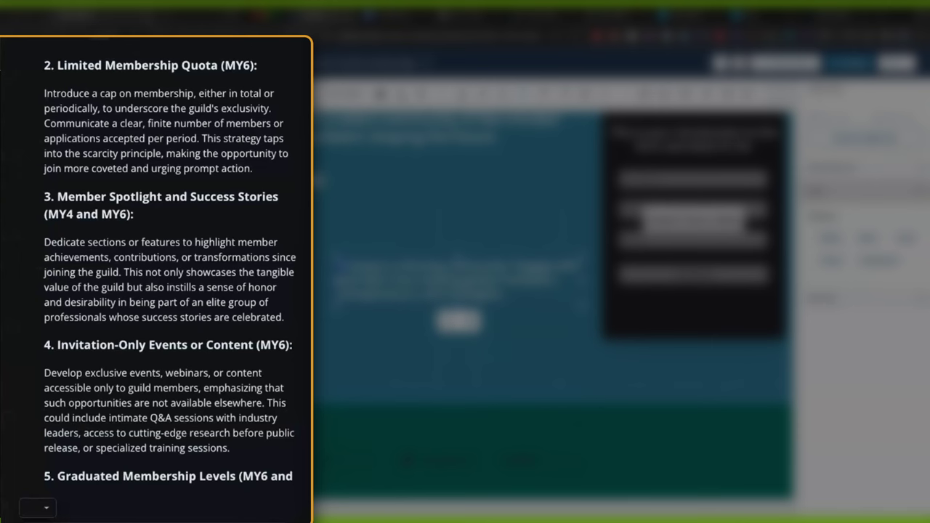
pyautogui.moveTo(458, 257); pyautogui.dragTo(458, 164)
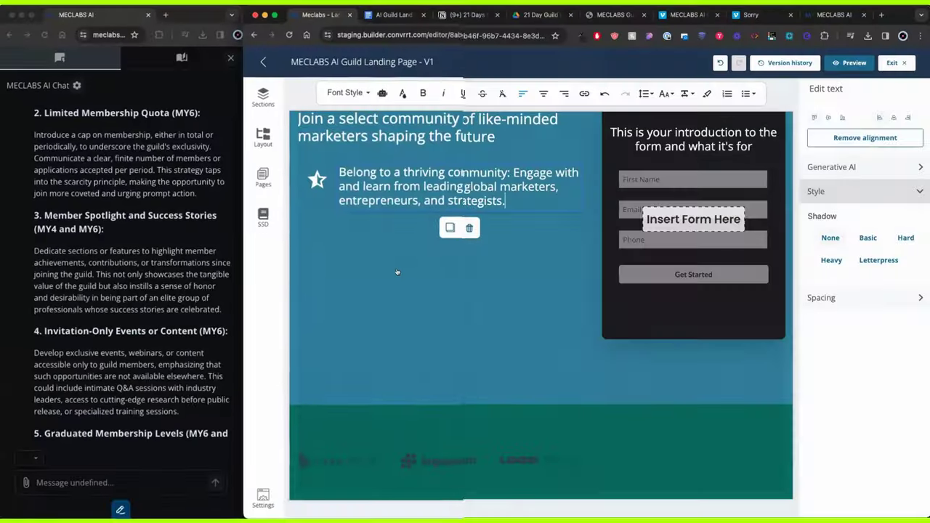
pyautogui.click(395, 269)
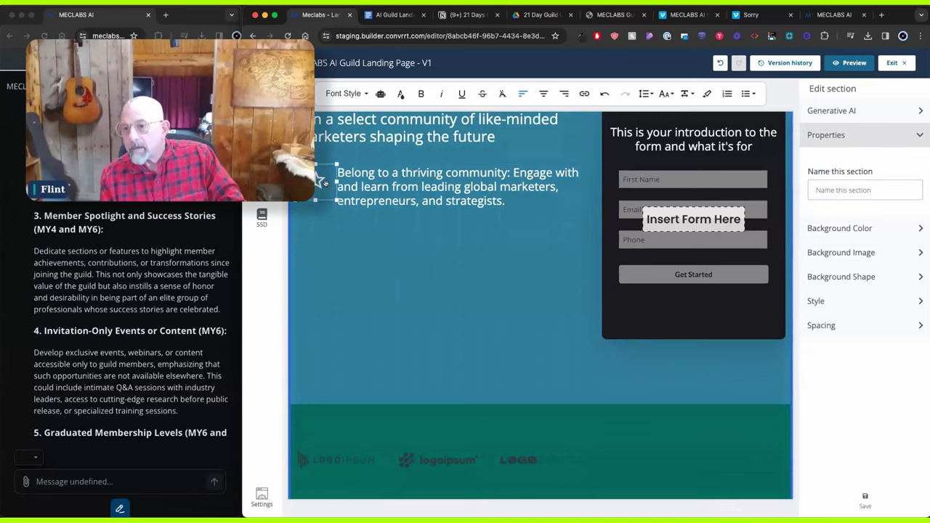
# Duplicate the star icon and the "Belong to a thriving community" text block, placing the copies directly beneath the first benefit row.
pyautogui.click(319, 179)
pyautogui.click(306, 216)
pyautogui.scroll(-4, 306, 217)
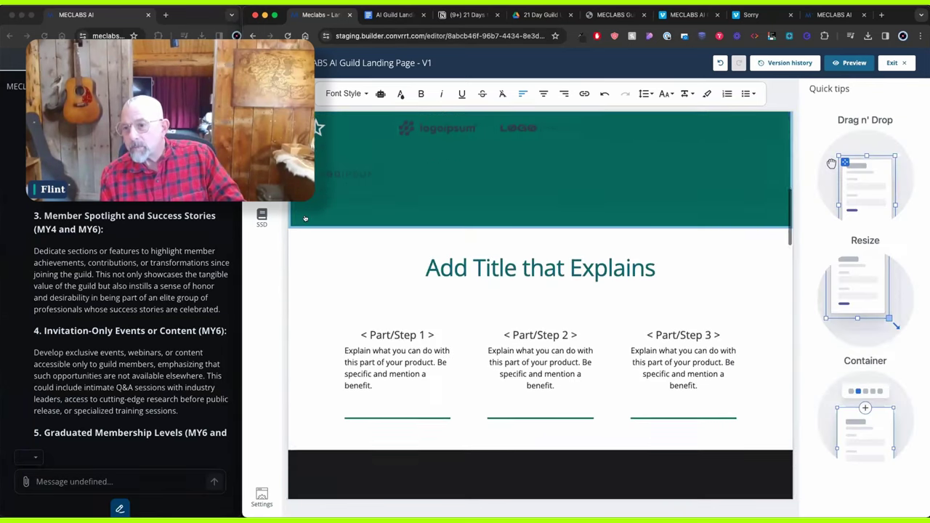
pyautogui.scroll(3, 306, 217)
pyautogui.moveTo(316, 291); pyautogui.dragTo(316, 262)
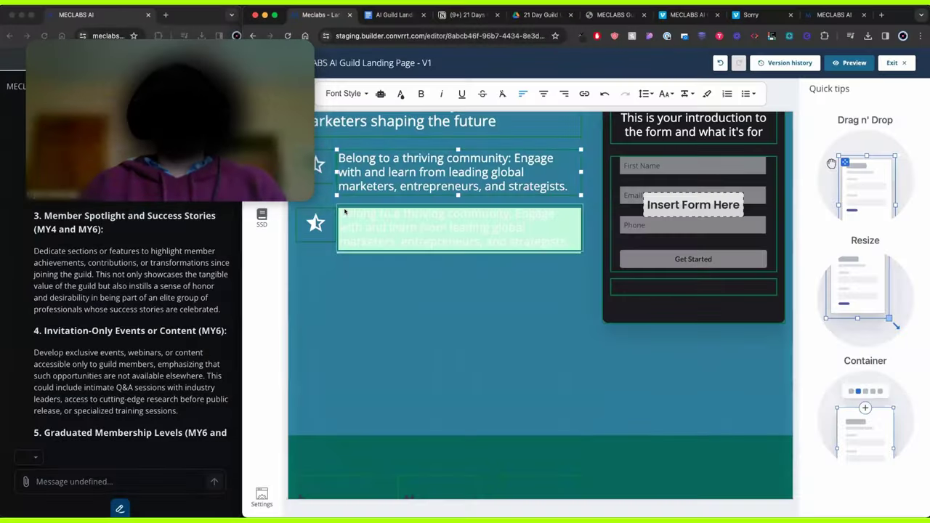
pyautogui.moveTo(345, 211); pyautogui.dragTo(342, 215)
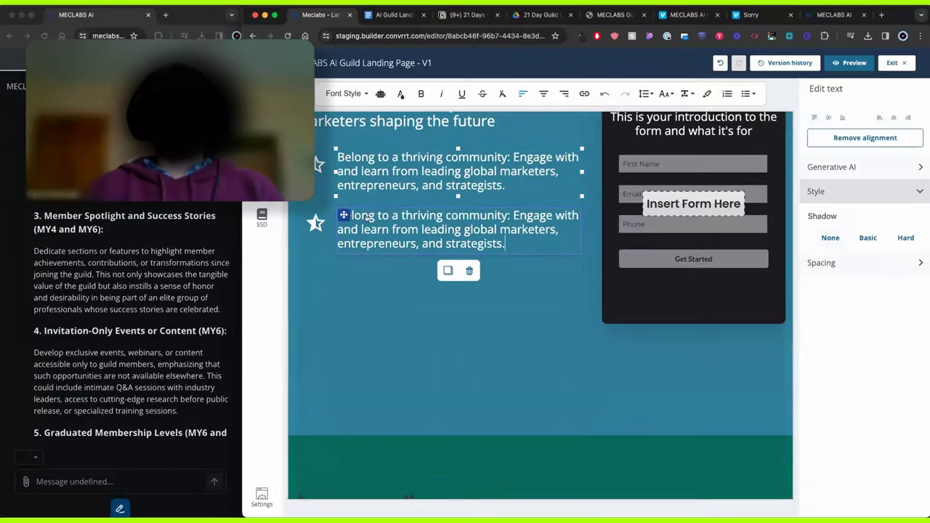
# Replace the second row's text with the "Enhance Your Skills" benefit, cutting the "Stay at the Forefront" lines out of the pasted text.
pyautogui.tripleClick(372, 217)
pyautogui.press('super+v')
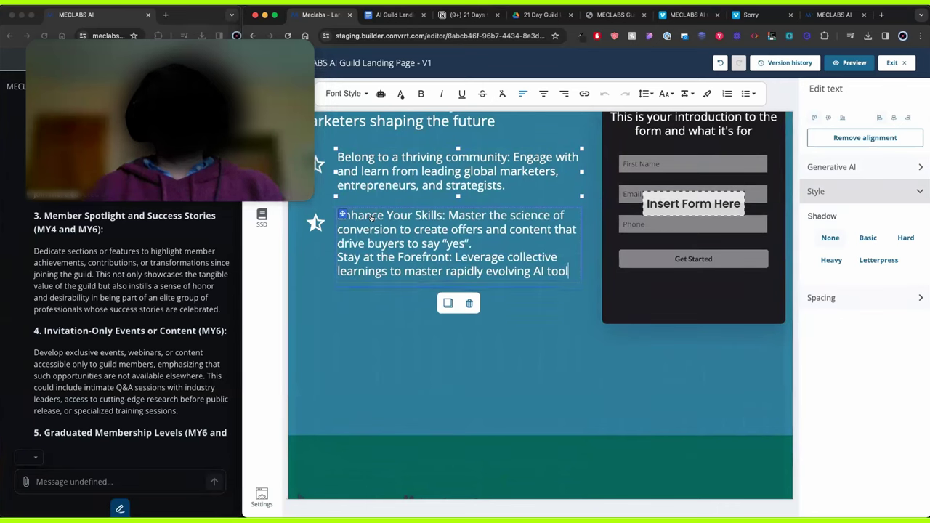
pyautogui.keyDown('shift'); pyautogui.click(340, 259); pyautogui.keyUp('shift')
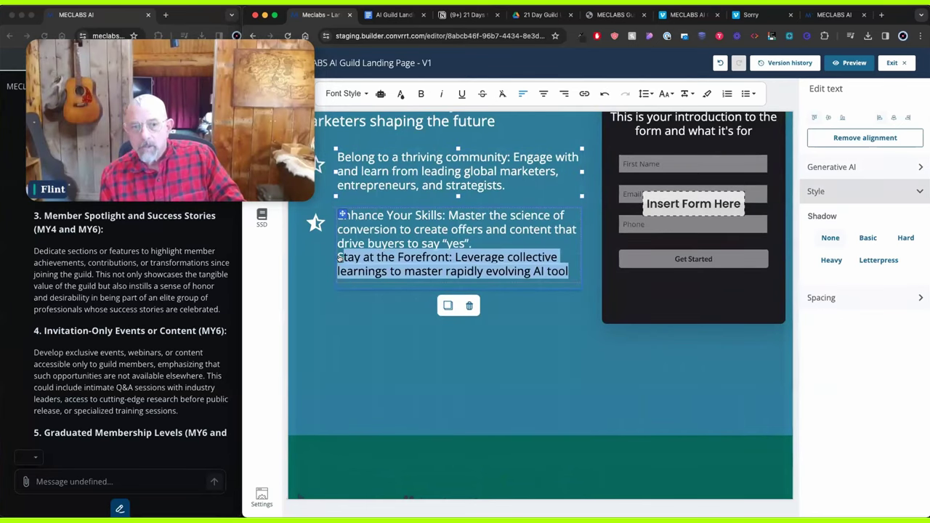
pyautogui.press('super+x')
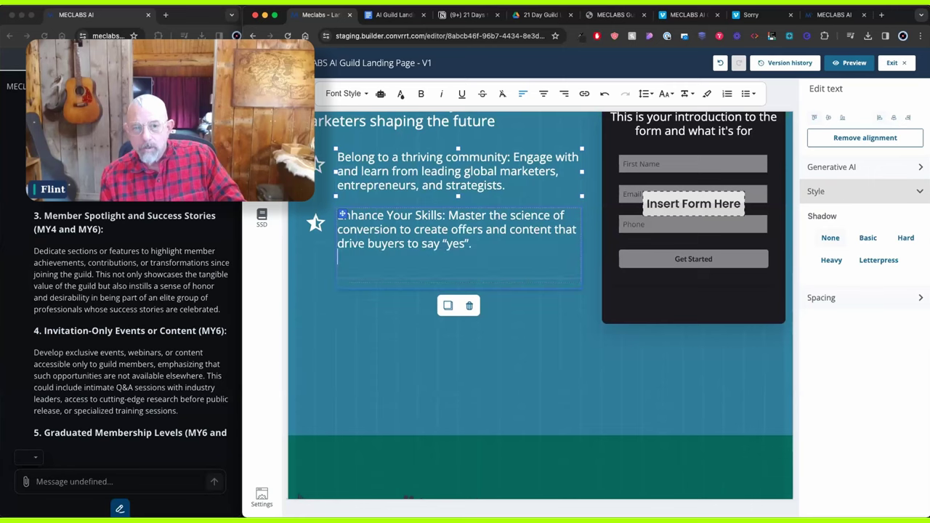
pyautogui.press('BackSpace')
# Shorten the "Enhance Your Skills" text block to fit its lines and move a third star icon up beneath the second one.
pyautogui.click(349, 326)
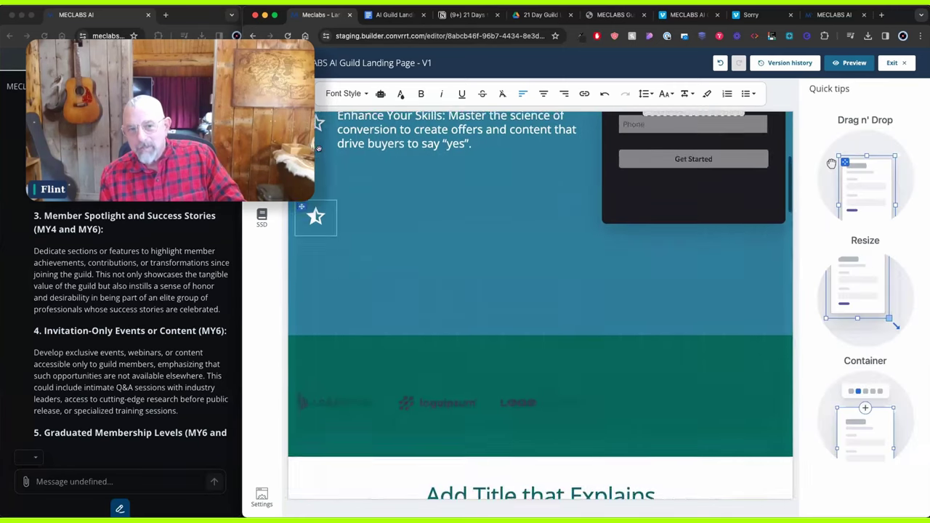
pyautogui.scroll(2, 458, 312)
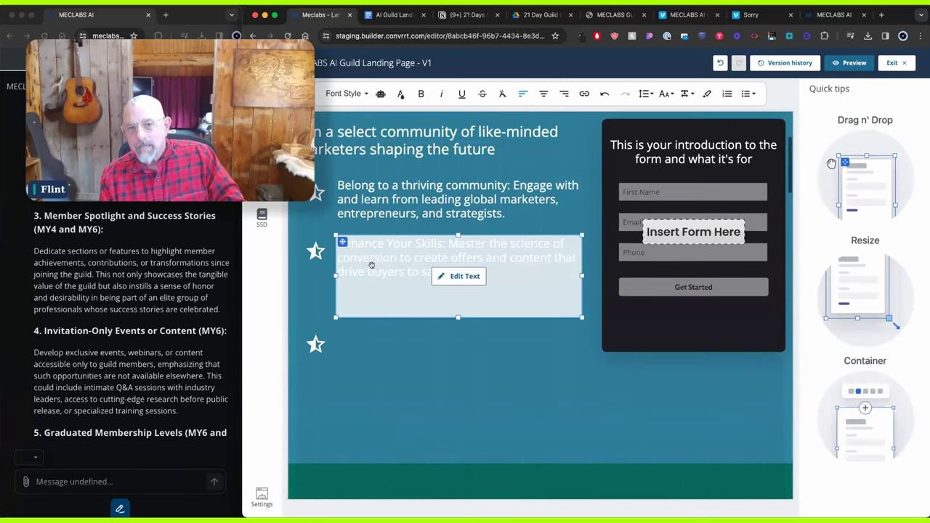
pyautogui.click(459, 321)
pyautogui.moveTo(457, 315)
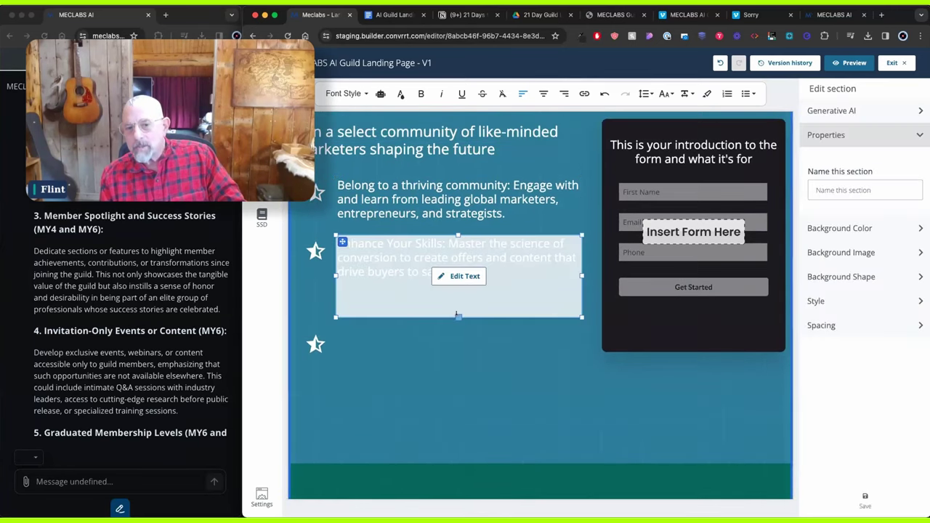
pyautogui.moveTo(458, 315); pyautogui.dragTo(458, 292)
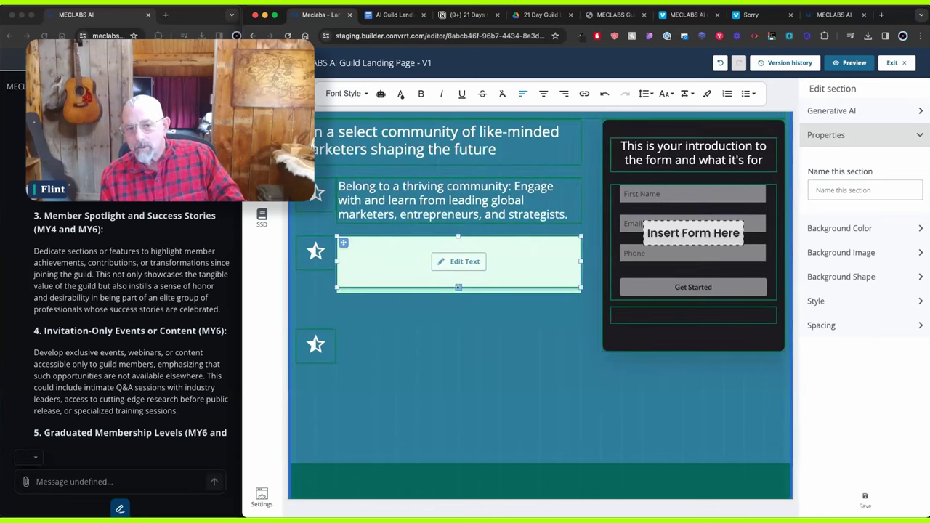
pyautogui.moveTo(312, 332); pyautogui.dragTo(312, 297)
# Duplicate the "Enhance Your Skills" text block beside the third star and replace the copy's text with the "Stay at the Forefront" benefit.
pyautogui.click(448, 310)
pyautogui.scroll(-5, 430, 309)
pyautogui.scroll(4, 431, 311)
pyautogui.moveTo(373, 369)
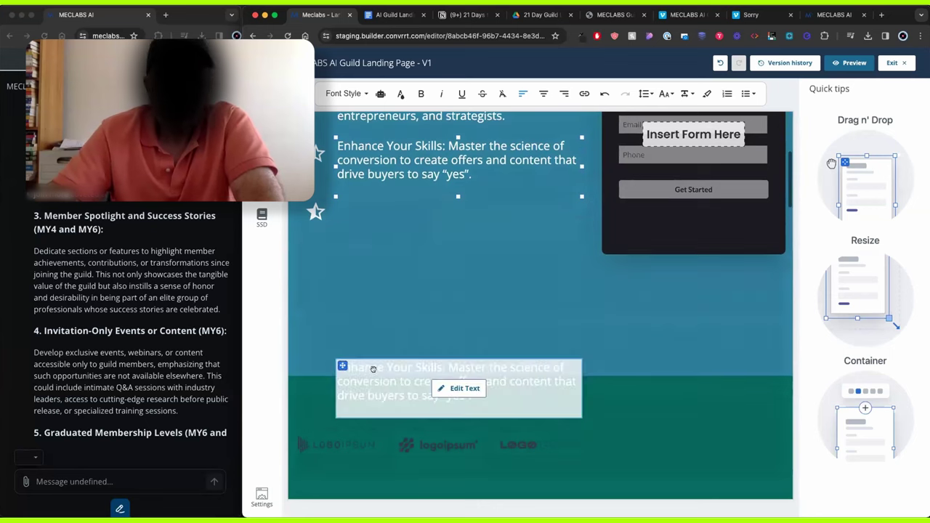
pyautogui.moveTo(368, 375); pyautogui.dragTo(372, 216)
pyautogui.tripleClick(371, 215)
pyautogui.press('super+v')
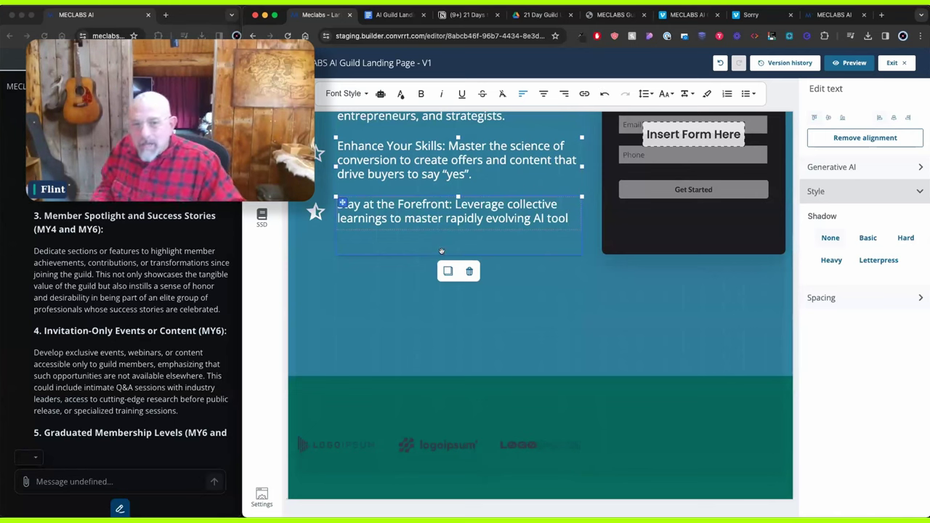
# Shorten the "Stay at the Forefront" text block to fit its two lines.
pyautogui.click(394, 269)
pyautogui.click(397, 163)
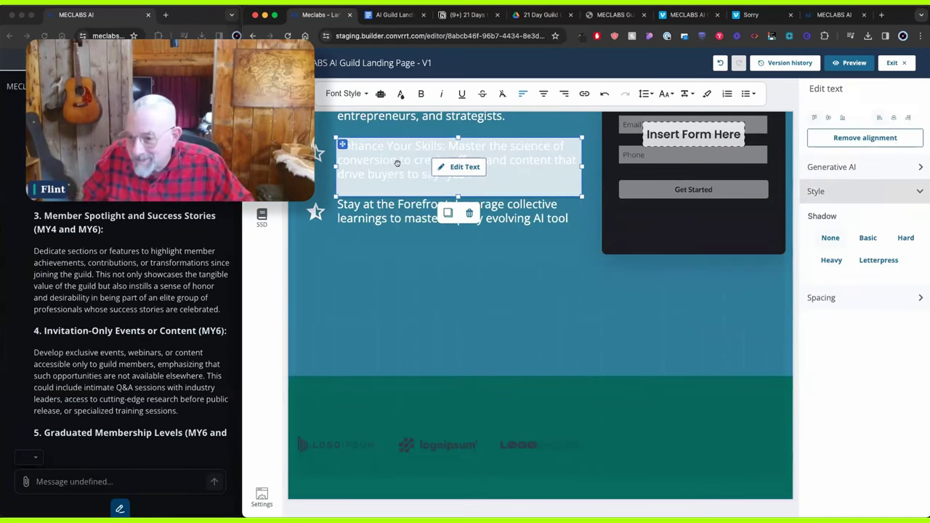
pyautogui.doubleClick(465, 161)
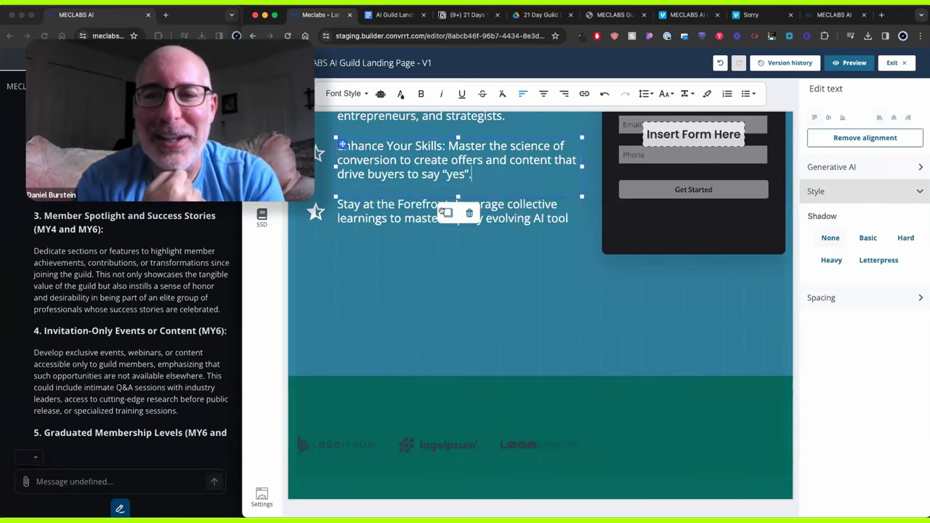
pyautogui.click(445, 244)
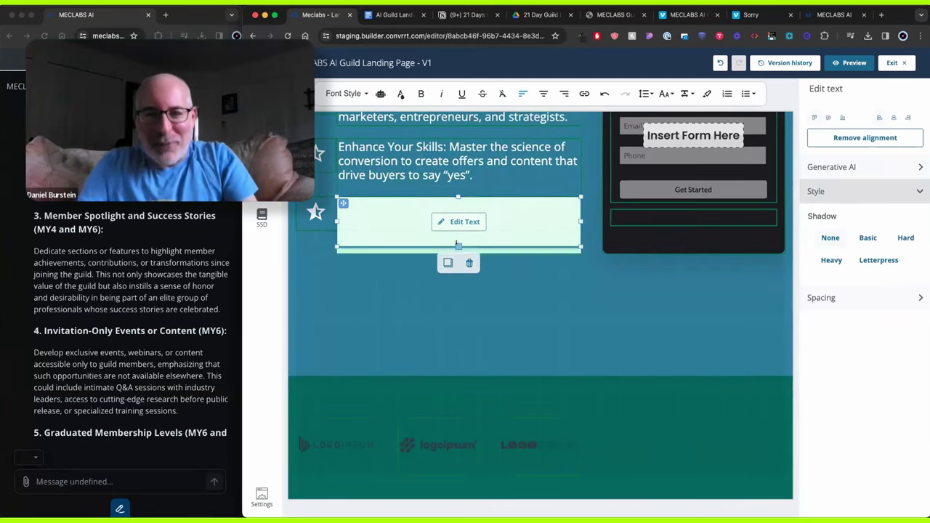
pyautogui.click(354, 273)
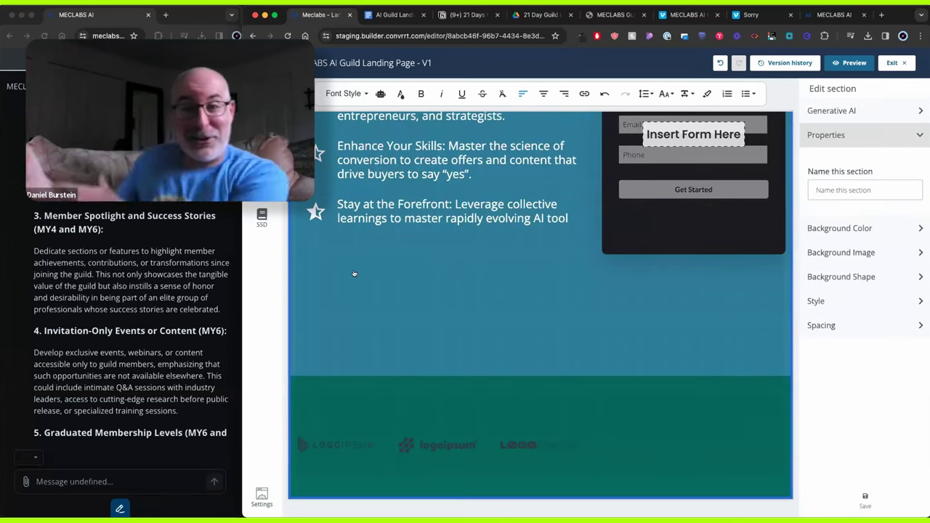
# Move the placeholder logos up towards the benefits to close the empty space at the bottom of the hero section.
pyautogui.scroll(1, 354, 274)
pyautogui.scroll(-3, 381, 415)
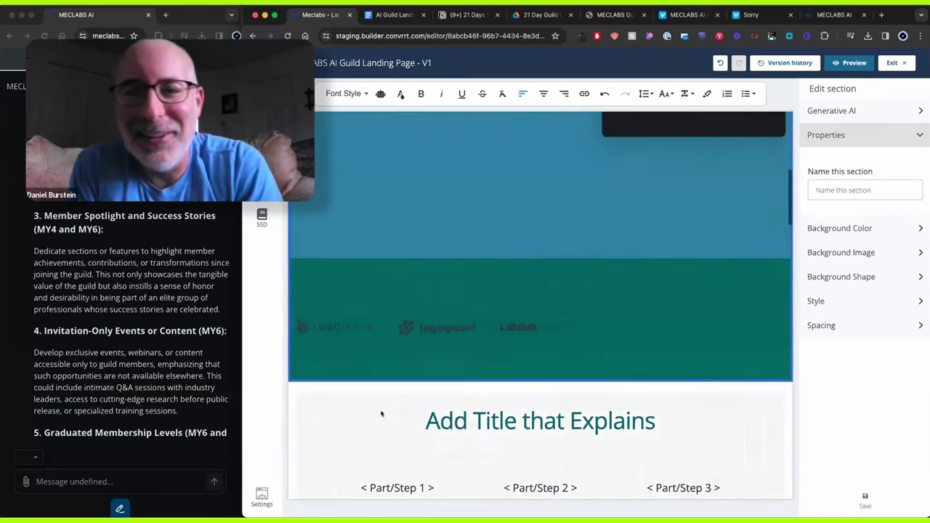
pyautogui.scroll(2, 364, 408)
pyautogui.click(348, 404)
pyautogui.moveTo(343, 389); pyautogui.dragTo(340, 239)
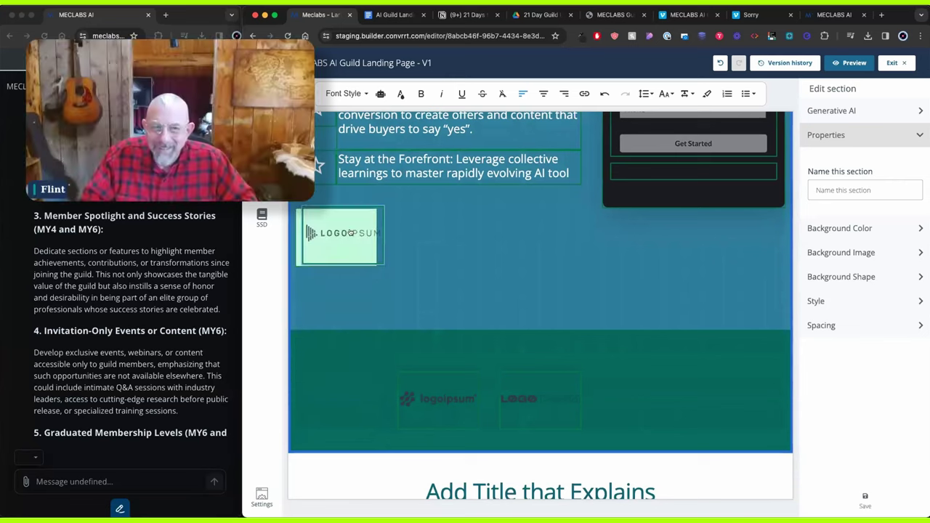
pyautogui.click(441, 401)
# Add a Button element below the third benefit, above the placeholder logos.
pyautogui.moveTo(441, 401); pyautogui.dragTo(693, 306)
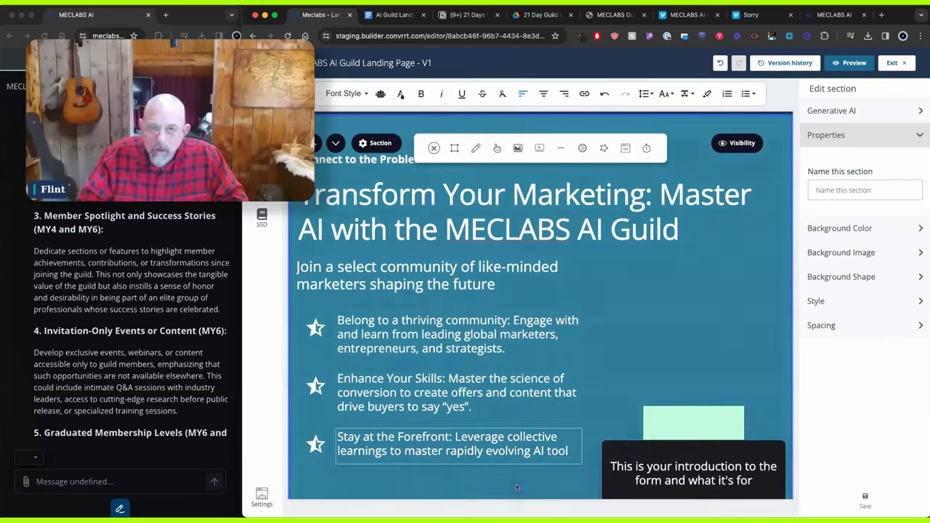
pyautogui.moveTo(516, 485); pyautogui.dragTo(436, 335)
pyautogui.moveTo(446, 375)
pyautogui.mouseDown()
pyautogui.moveTo(382, 367)
pyautogui.moveTo(442, 359)
pyautogui.mouseUp()
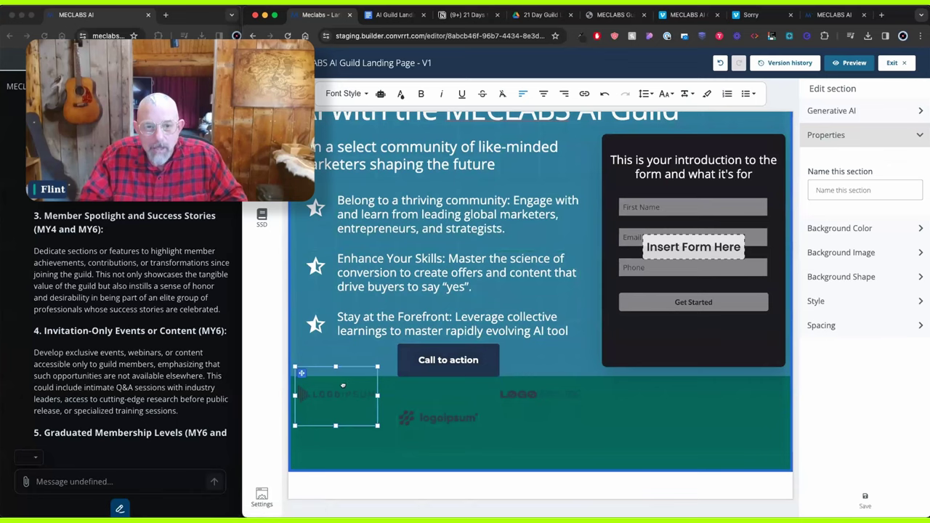
# Move the three placeholder logos down to make room, and widen and lower the call-to-action button beneath the benefits.
pyautogui.moveTo(344, 383); pyautogui.dragTo(343, 417)
pyautogui.moveTo(536, 380); pyautogui.dragTo(536, 416)
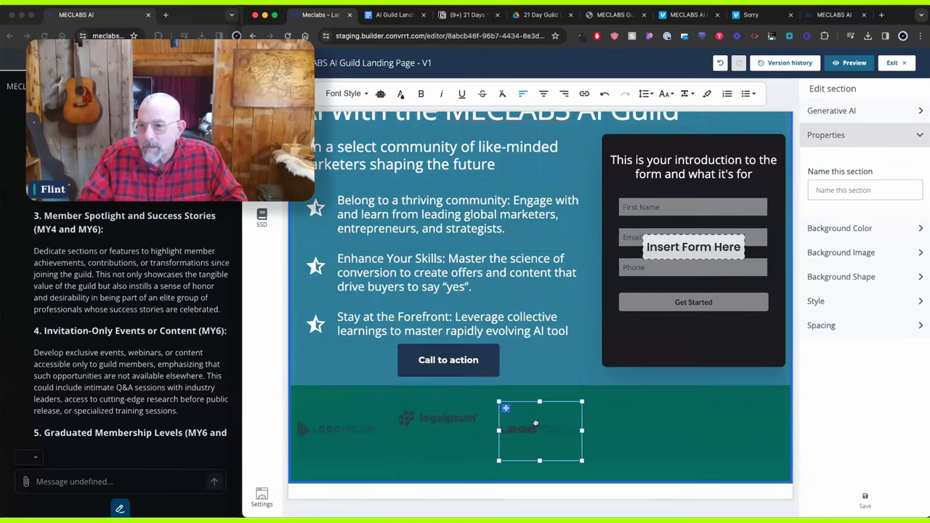
pyautogui.click(438, 417)
pyautogui.moveTo(438, 418); pyautogui.dragTo(438, 440)
pyautogui.click(370, 431)
pyautogui.moveTo(370, 432); pyautogui.dragTo(370, 454)
pyautogui.click(538, 431)
pyautogui.moveTo(538, 430); pyautogui.dragTo(537, 454)
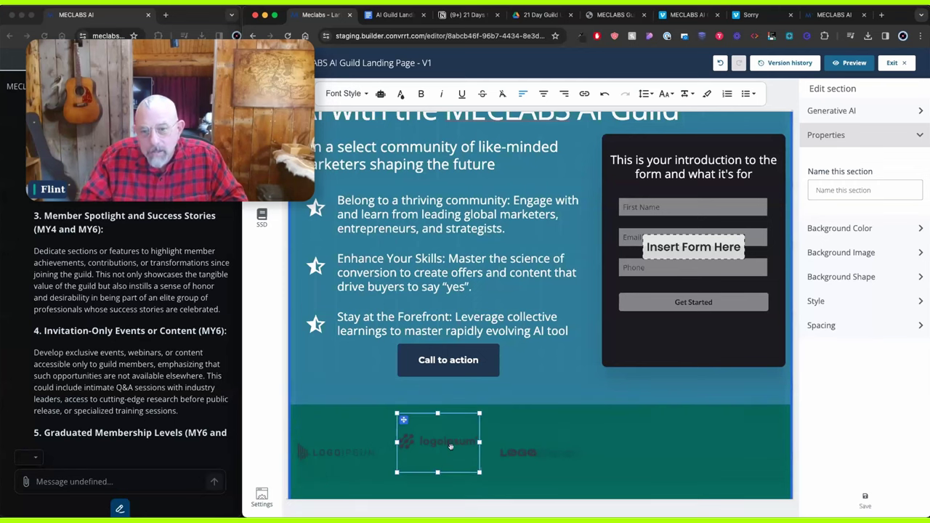
pyautogui.moveTo(436, 367); pyautogui.dragTo(560, 381)
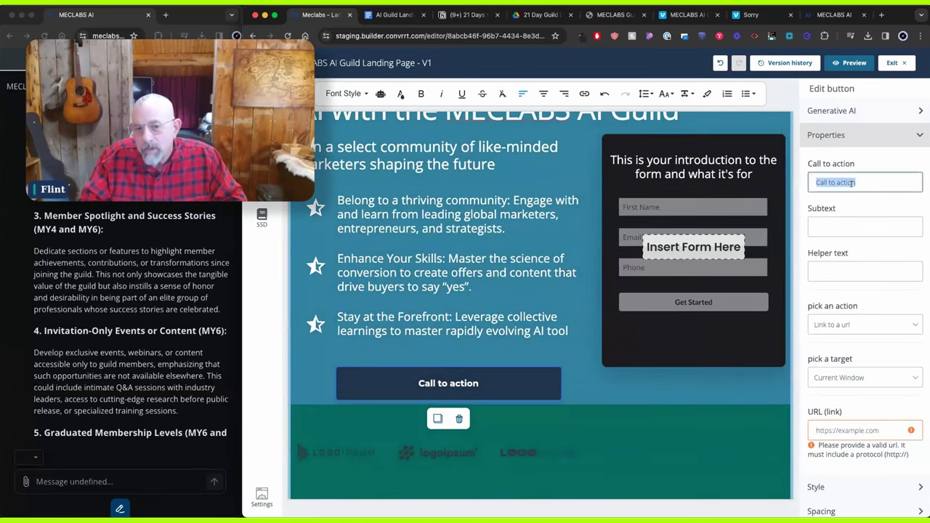
# Change the call-to-action button's label to "SECURE YOUR PLACE", following the wording in the AI Guild Landing Page document.
pyautogui.press('super+v')
pyautogui.press('super+z')
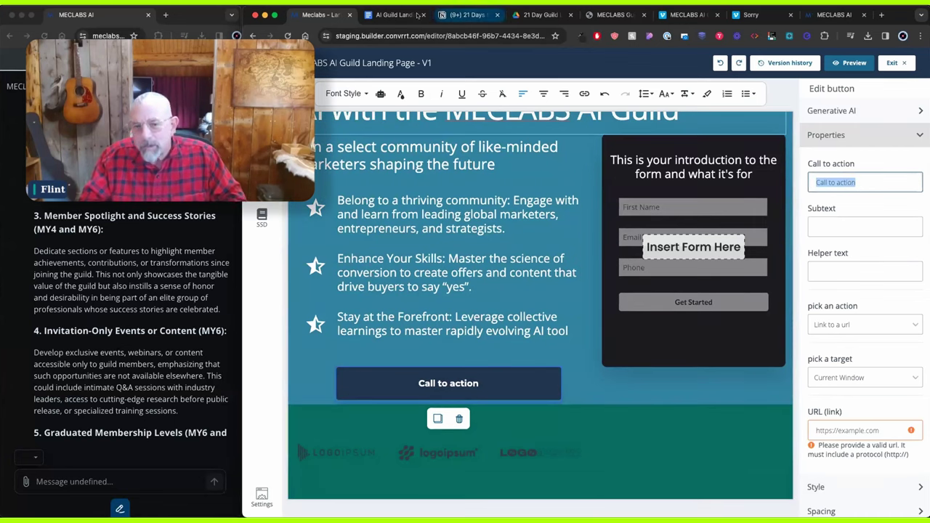
pyautogui.click(417, 15)
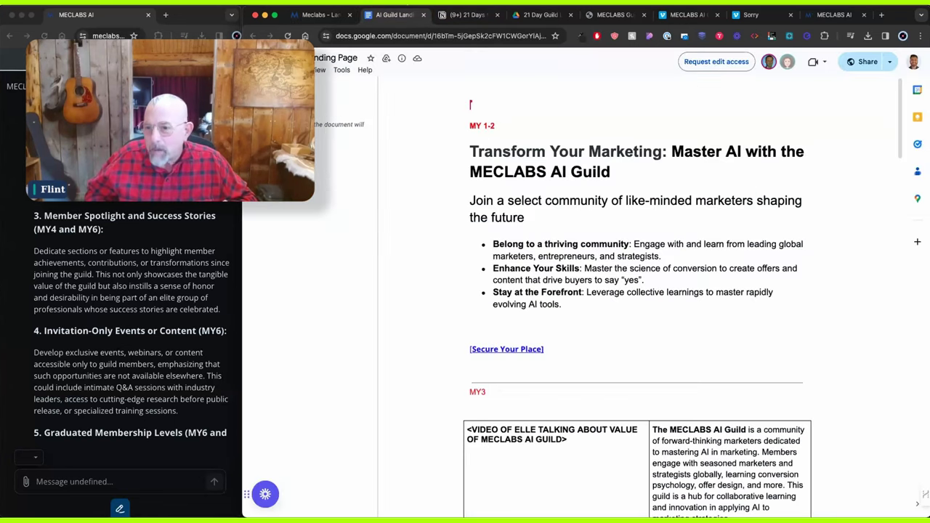
pyautogui.click(320, 14)
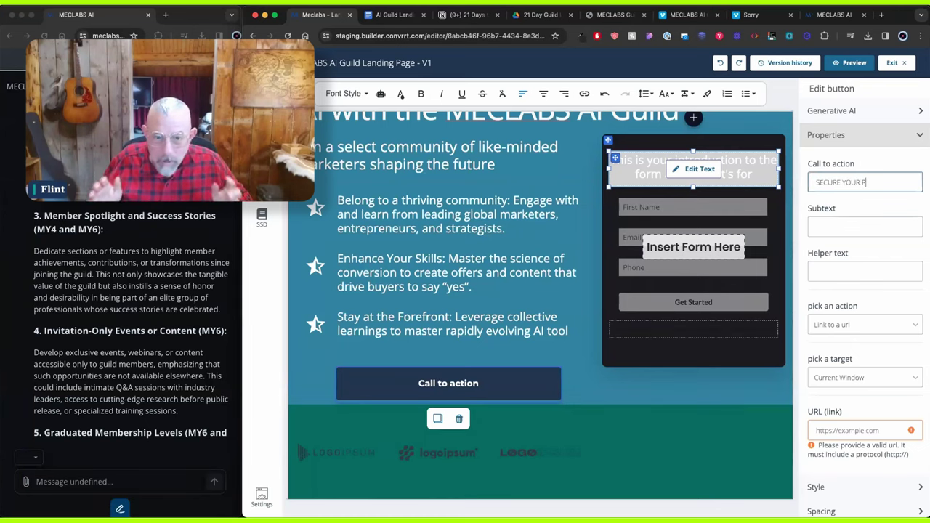
# Add the helper text "Limited to the first 100 applicants" to the button, and delete the form container beside the benefits.
pyautogui.click(840, 225)
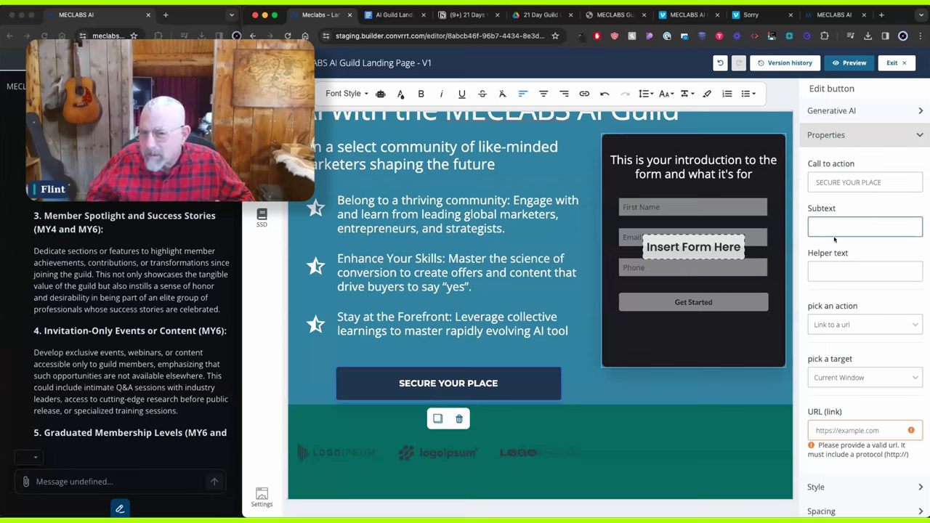
pyautogui.click(827, 278)
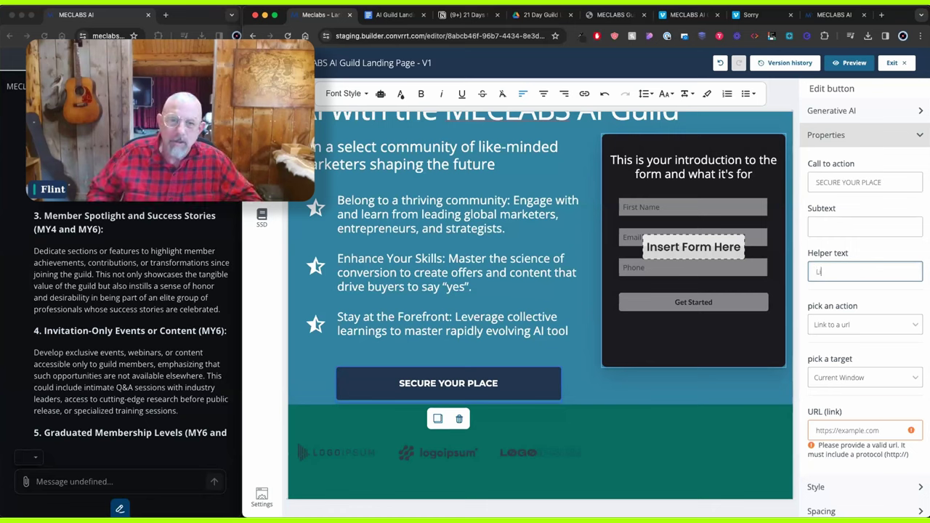
pyautogui.write('Limited to the first 100 applicants')
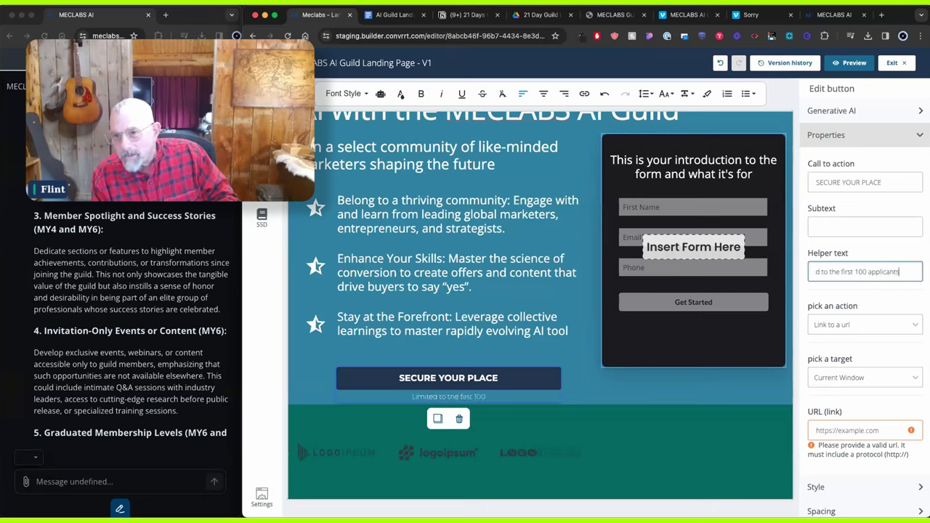
pyautogui.click(648, 246)
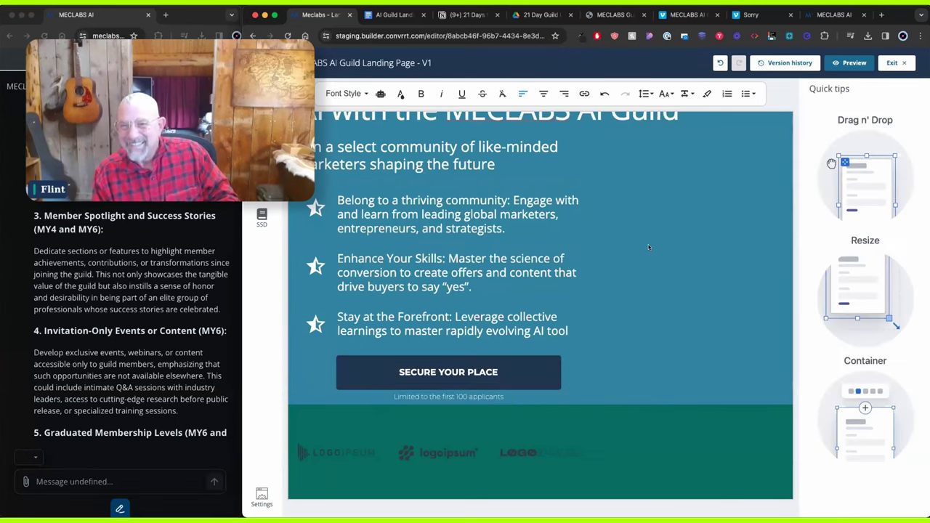
# Try to add an Image element to the hero section.
pyautogui.scroll(3, 649, 247)
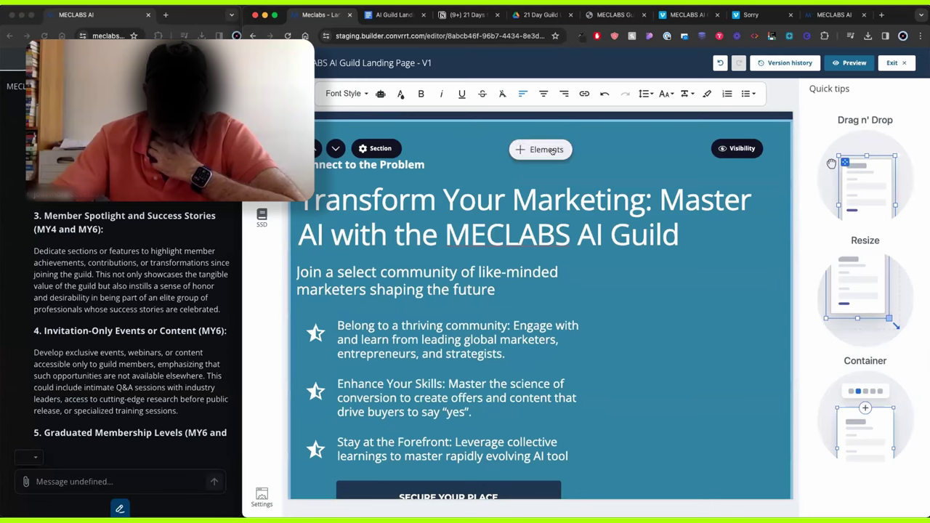
pyautogui.click(545, 149)
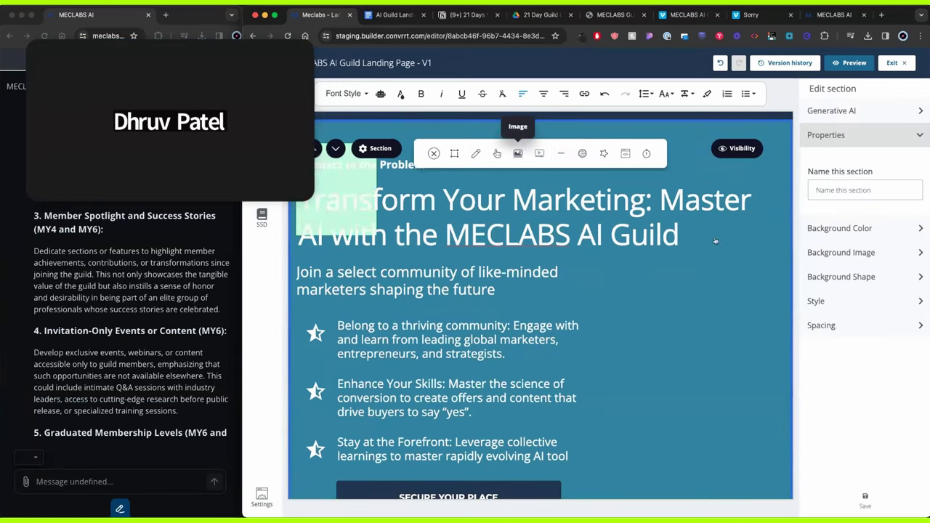
pyautogui.click(518, 153)
pyautogui.click(579, 209)
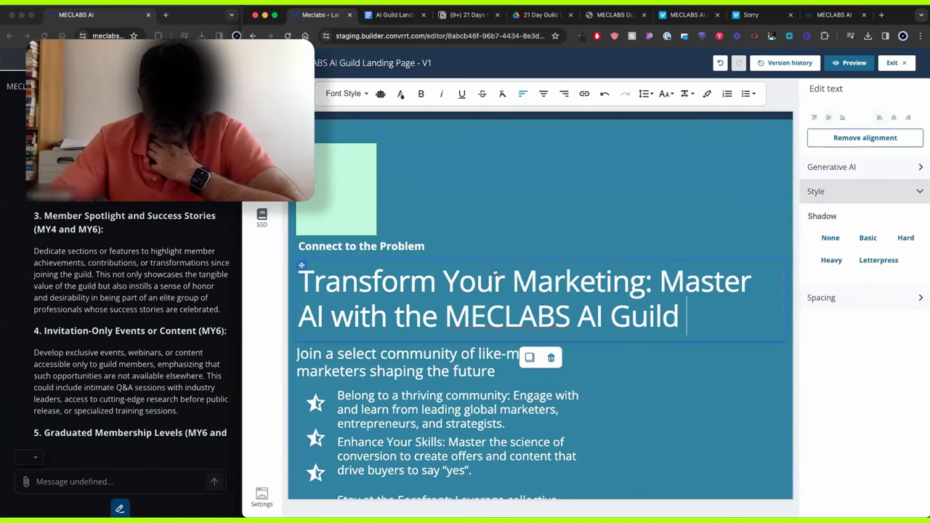
# Check how the hero section has shifted and reload the editor page to discard the image insertion.
pyautogui.scroll(-5, 334, 185)
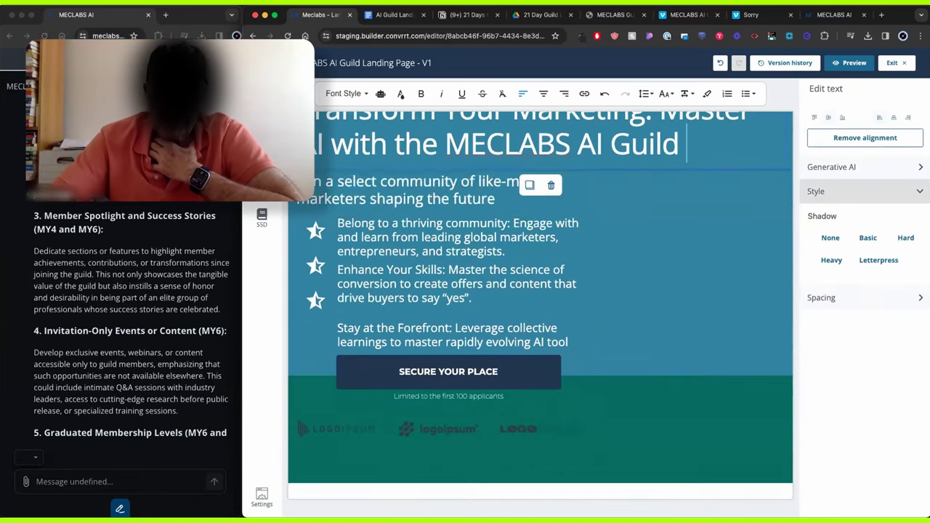
pyautogui.scroll(-2, 326, 187)
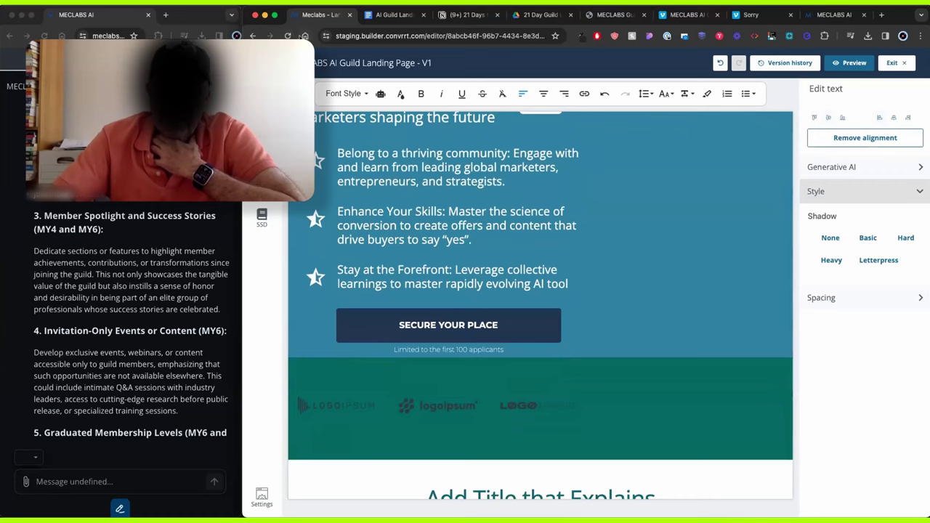
pyautogui.scroll(3, 639, 135)
pyautogui.scroll(-3, 431, 102)
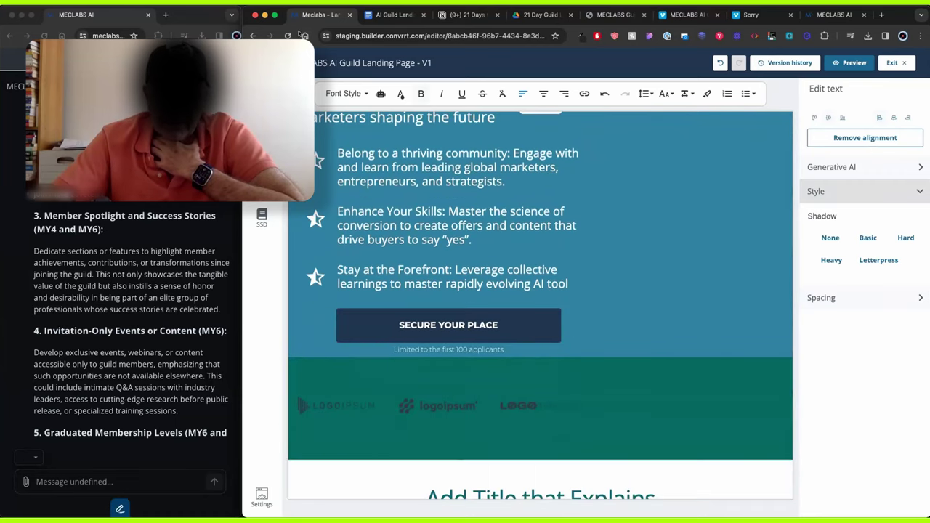
pyautogui.click(287, 35)
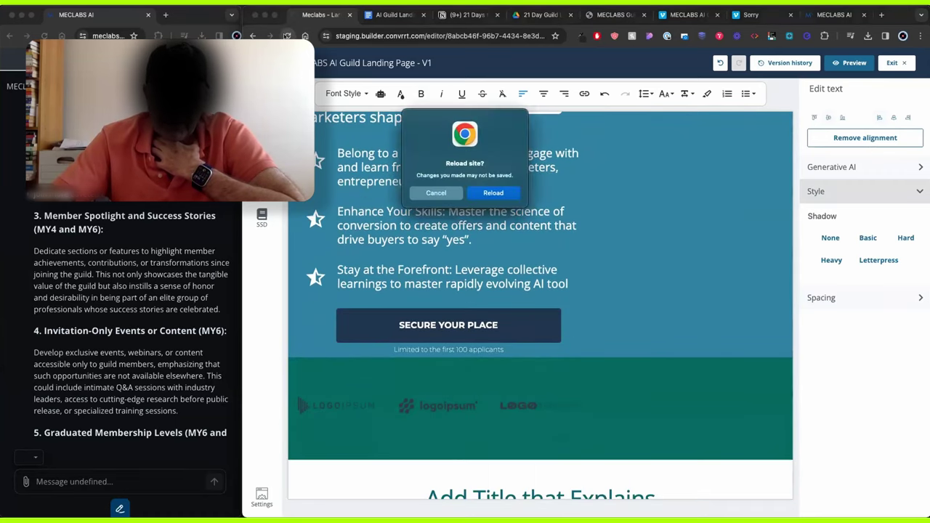
pyautogui.click(494, 192)
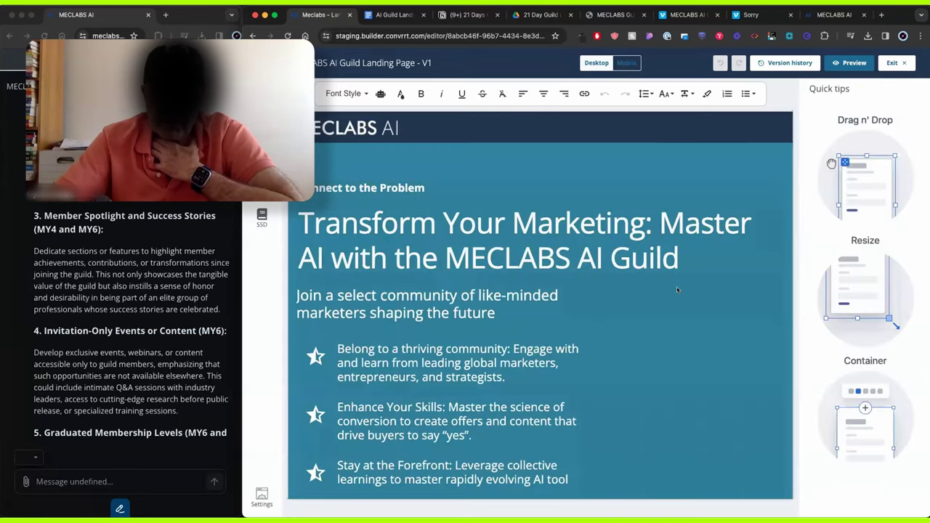
# Set the H1 Title font weight to 700 - Bold in the page's typography settings.
pyautogui.scroll(-5, 552, 261)
pyautogui.click(565, 260)
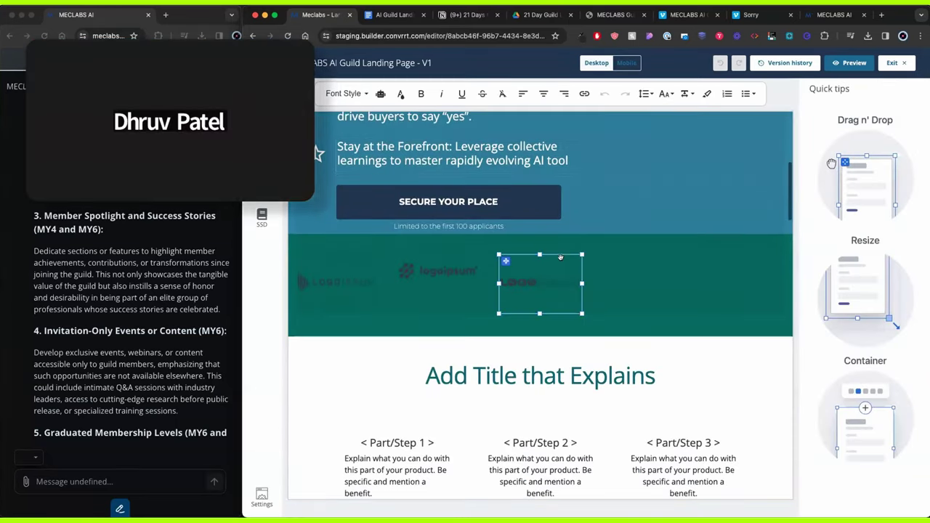
pyautogui.scroll(-1, 566, 254)
pyautogui.click(537, 352)
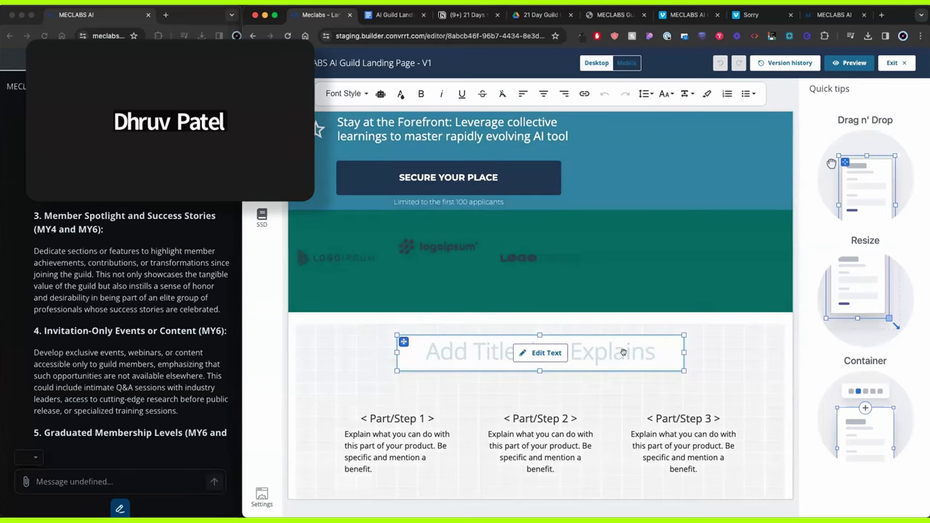
pyautogui.click(259, 497)
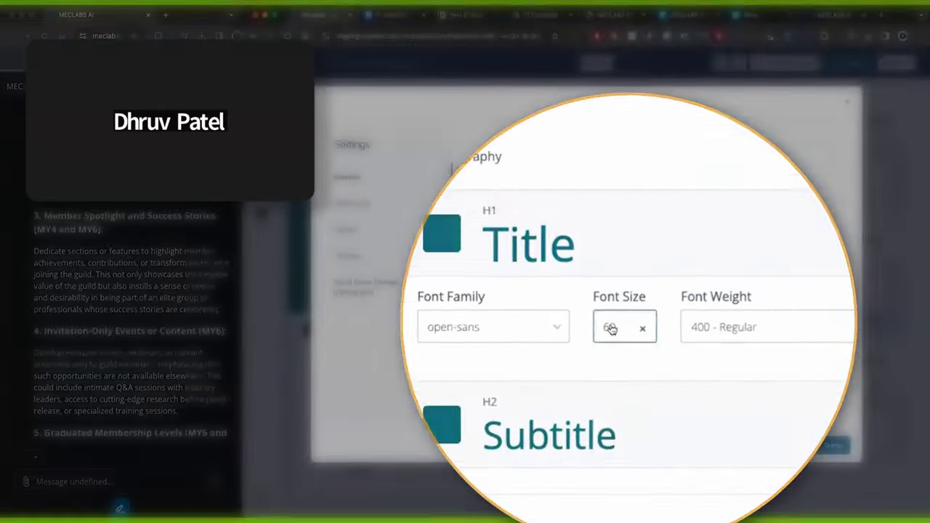
pyautogui.click(704, 328)
pyautogui.scroll(-1, 699, 385)
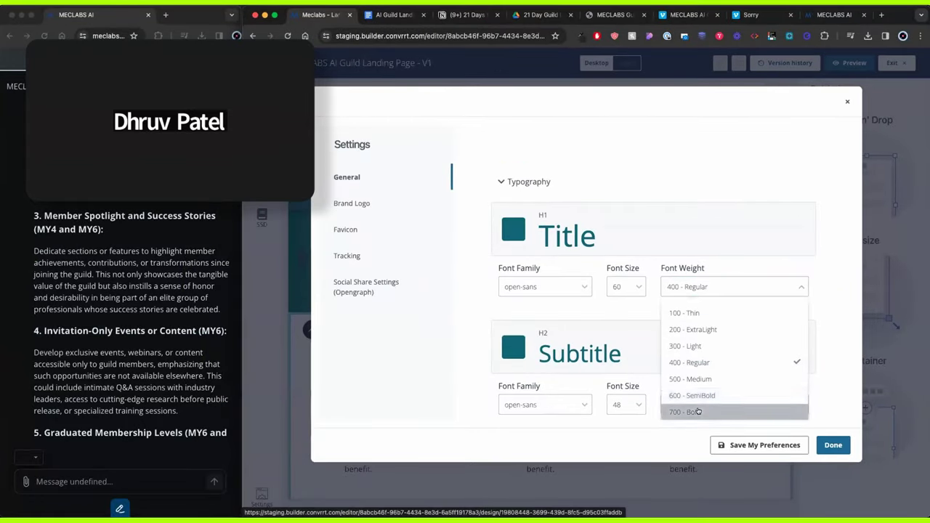
pyautogui.click(694, 412)
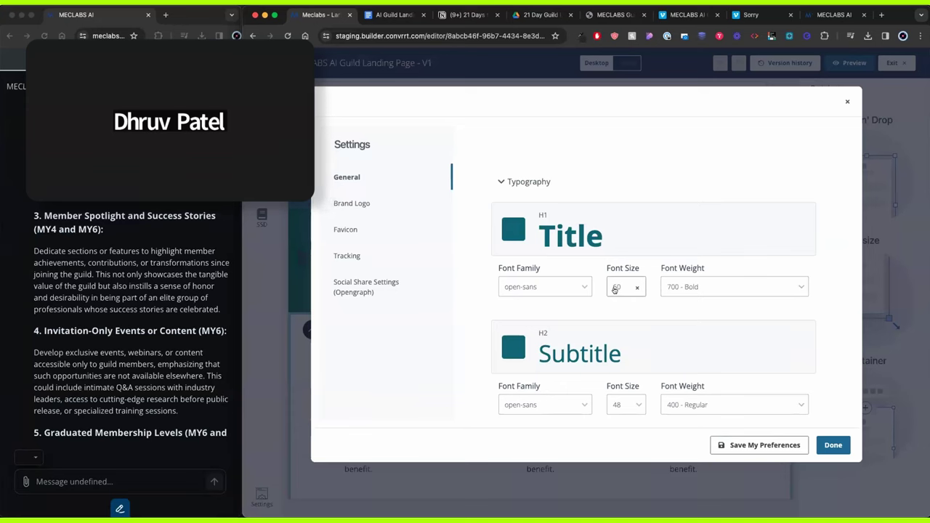
pyautogui.scroll(-3, 697, 274)
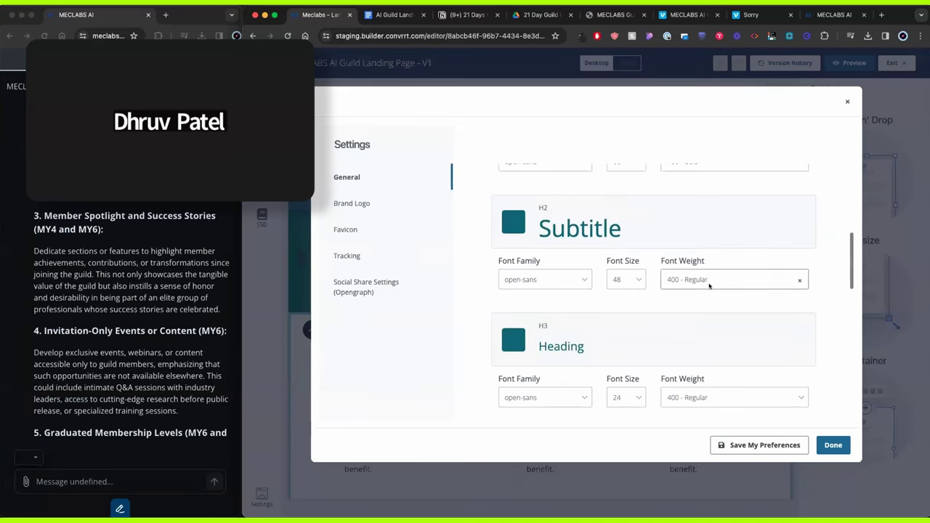
pyautogui.click(833, 445)
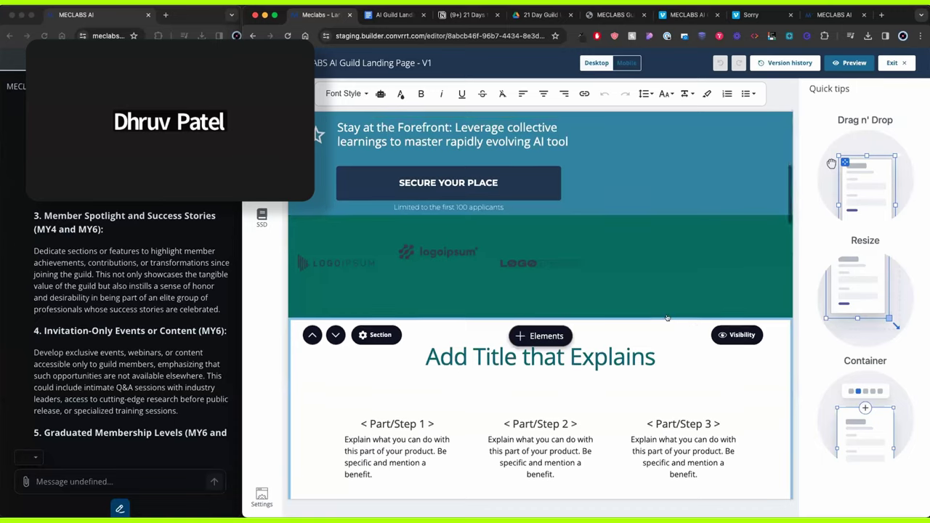
# Refit the hero title's text box to its bold text by opening the title for editing.
pyautogui.scroll(5, 667, 318)
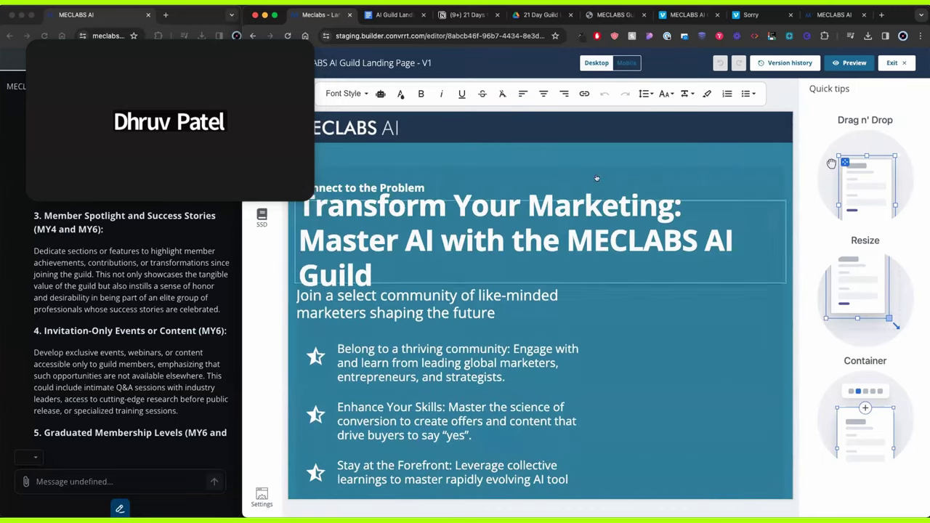
pyautogui.click(472, 239)
pyautogui.doubleClick(472, 242)
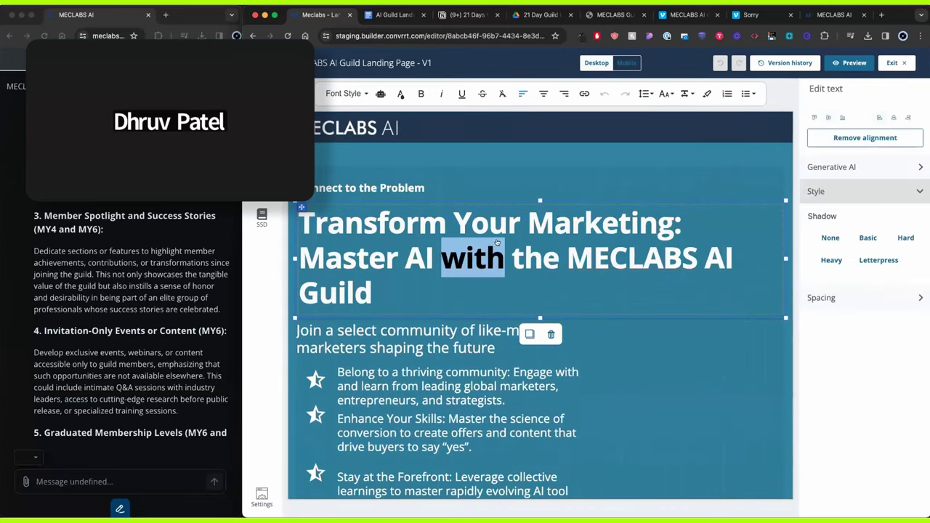
pyautogui.click(508, 223)
pyautogui.click(581, 185)
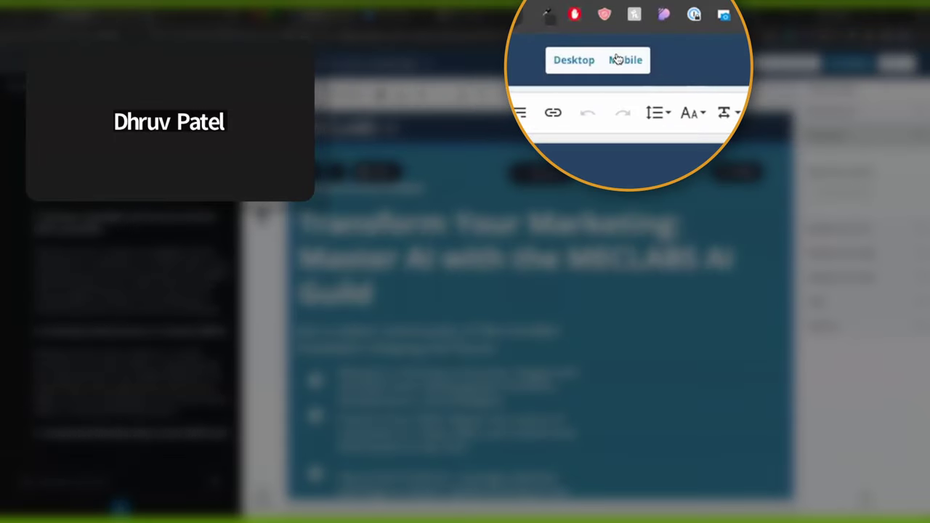
# Switch to the mobile layout and shrink the frame of the first placeholder logo beneath the benefit text.
pyautogui.click(623, 63)
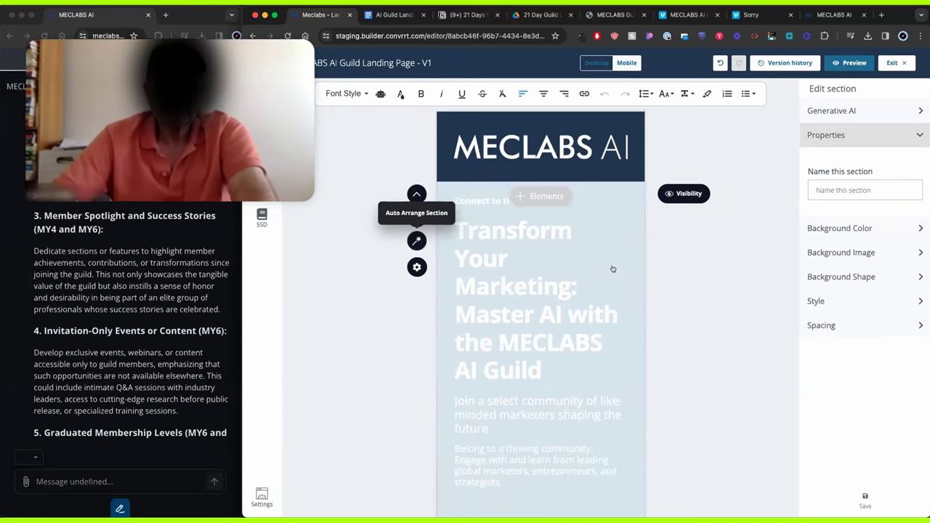
pyautogui.click(584, 458)
pyautogui.scroll(-3, 584, 440)
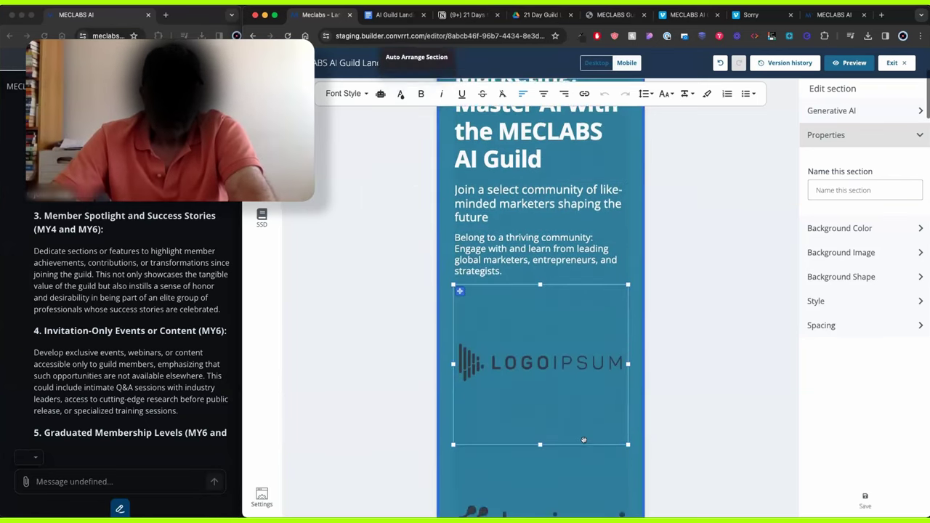
pyautogui.scroll(-1, 584, 440)
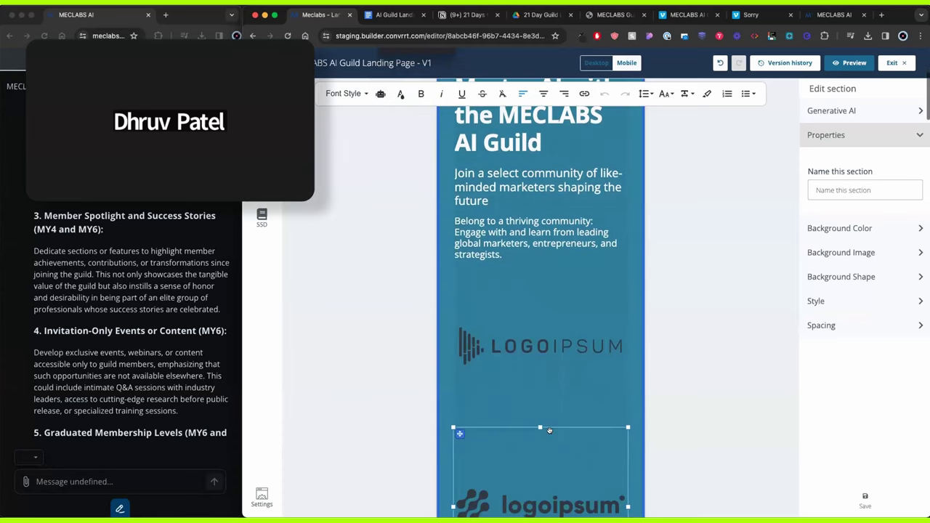
pyautogui.moveTo(539, 427); pyautogui.dragTo(544, 316)
pyautogui.scroll(3, 546, 366)
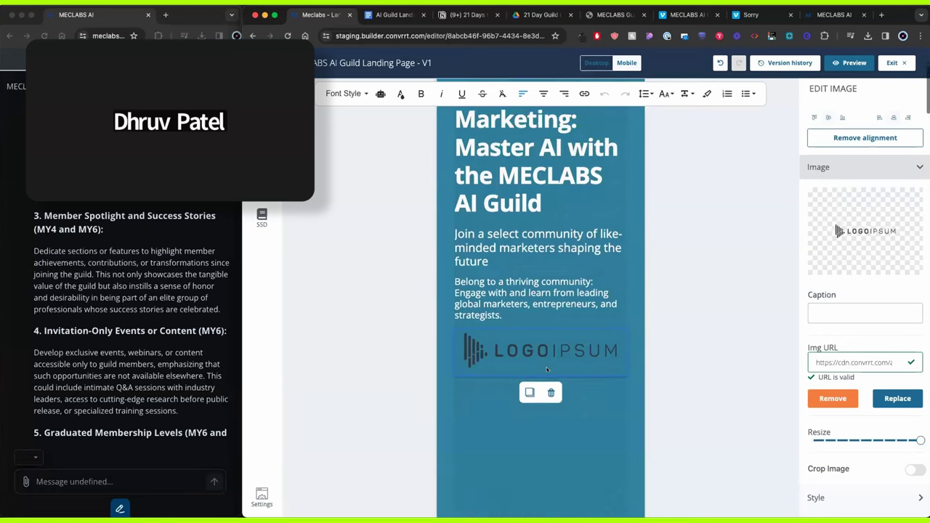
pyautogui.scroll(-1, 545, 366)
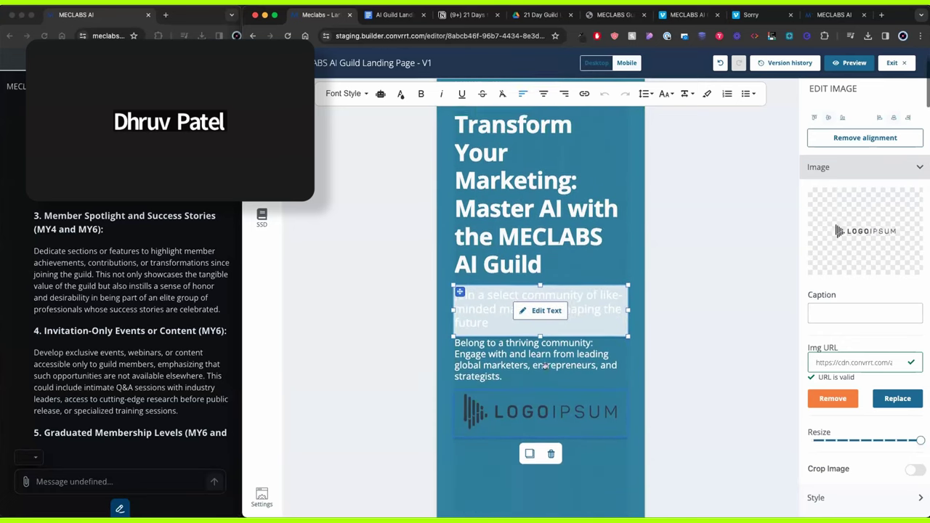
# Shrink the second placeholder logo's frame in the mobile layout and bring the third logo up closer beneath it.
pyautogui.scroll(3, 545, 367)
pyautogui.scroll(-3, 544, 366)
pyautogui.scroll(-5, 545, 367)
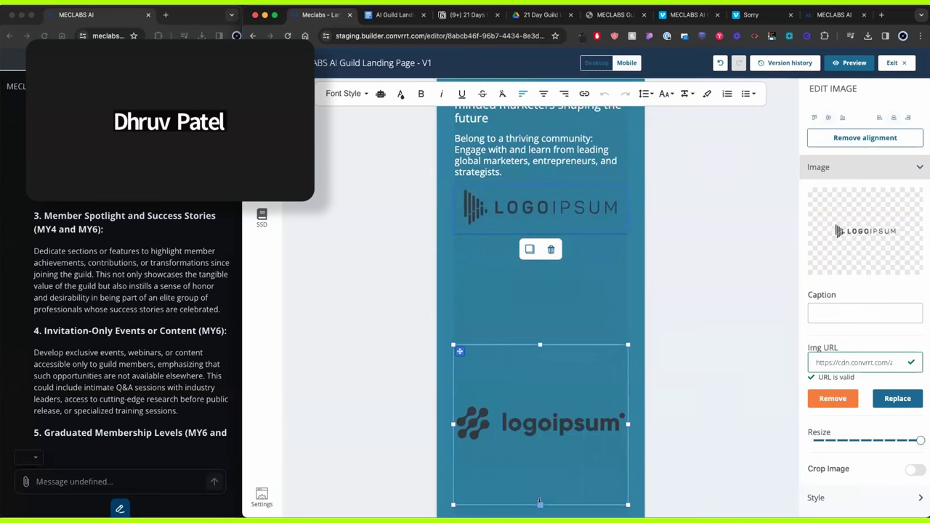
pyautogui.moveTo(540, 502); pyautogui.dragTo(553, 253)
pyautogui.scroll(-2, 554, 356)
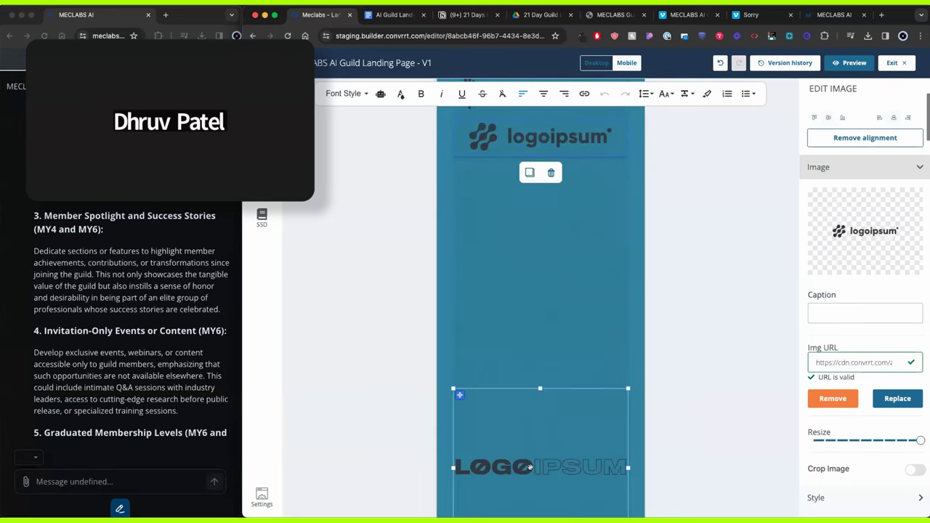
pyautogui.moveTo(530, 468); pyautogui.dragTo(538, 248)
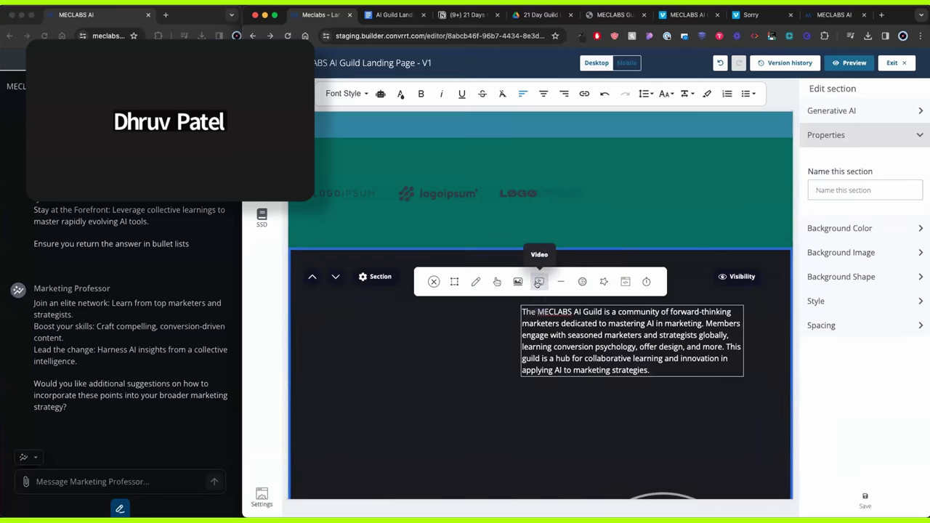
# Try to embed the Vimeo video by its URL in a new video element in the dark section, removing the element at the end.
pyautogui.click(538, 282)
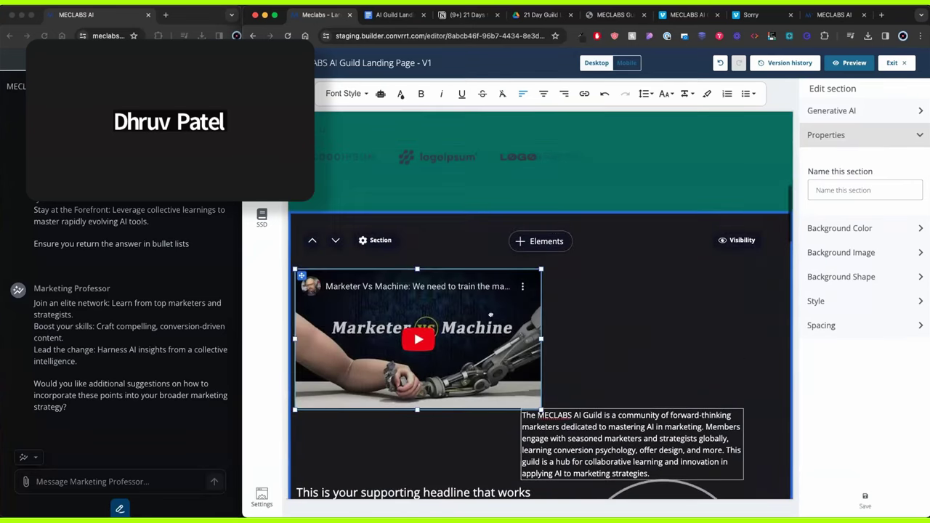
pyautogui.click(491, 315)
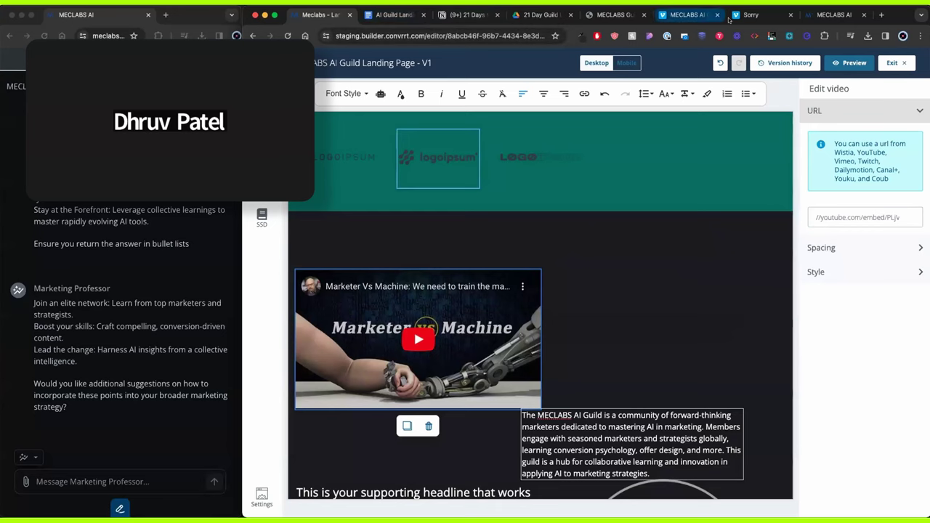
pyautogui.click(698, 15)
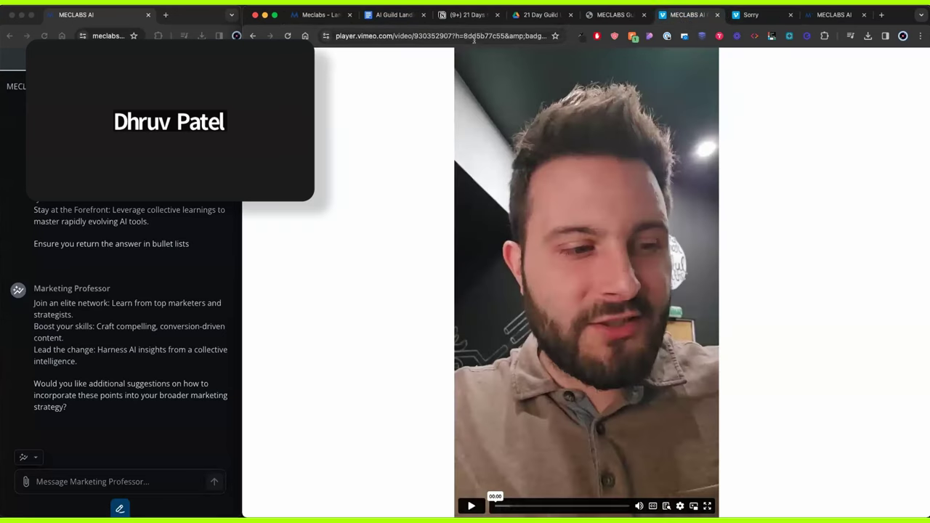
pyautogui.click(472, 32)
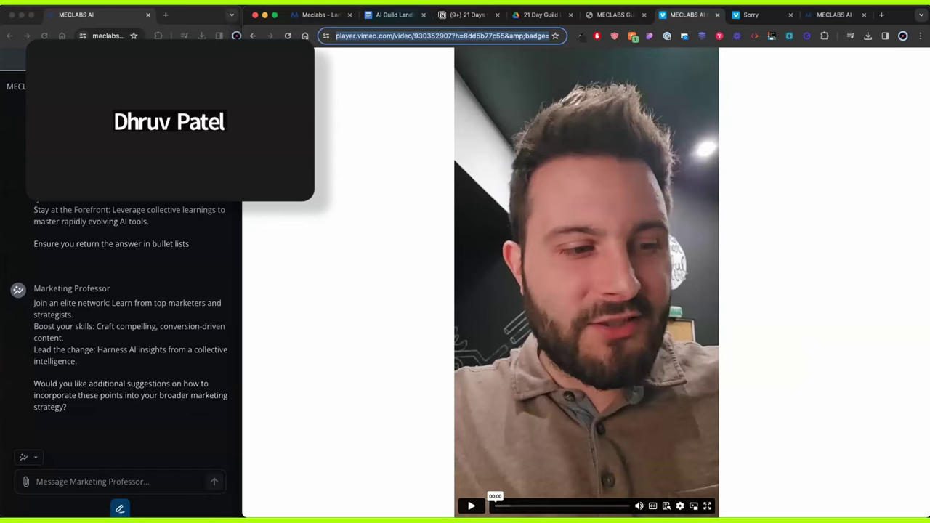
pyautogui.click(323, 10)
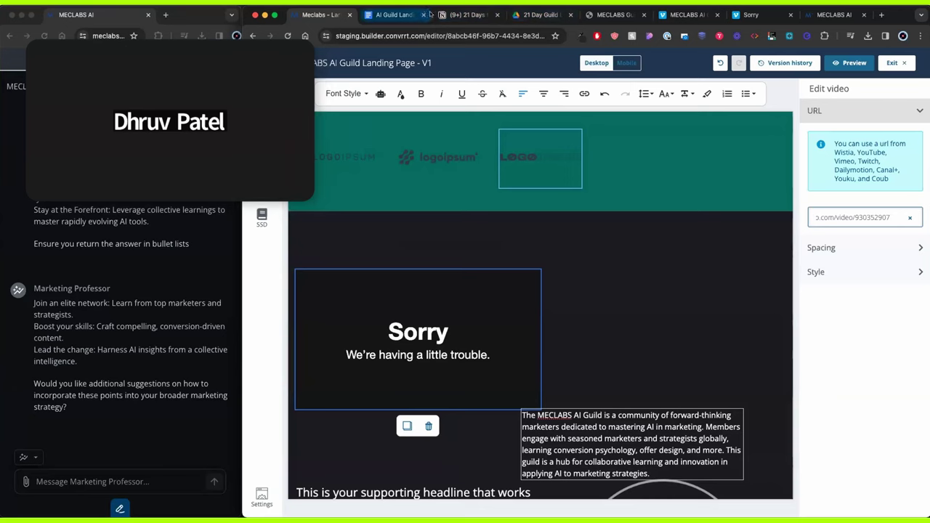
pyautogui.click(428, 426)
# Add a code snippet element with the Vimeo player embed code to the dark section and enlarge it into a tall portrait frame.
pyautogui.moveTo(626, 245); pyautogui.dragTo(355, 291)
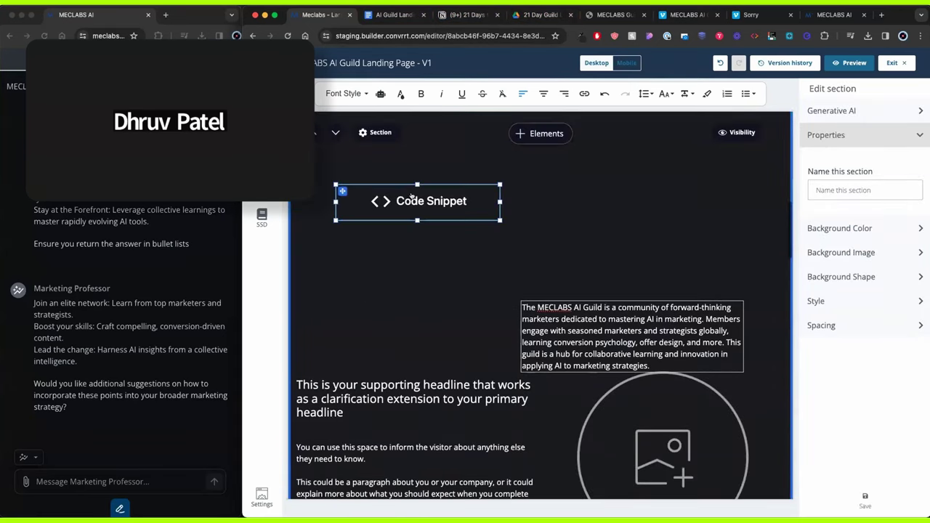
pyautogui.click(412, 198)
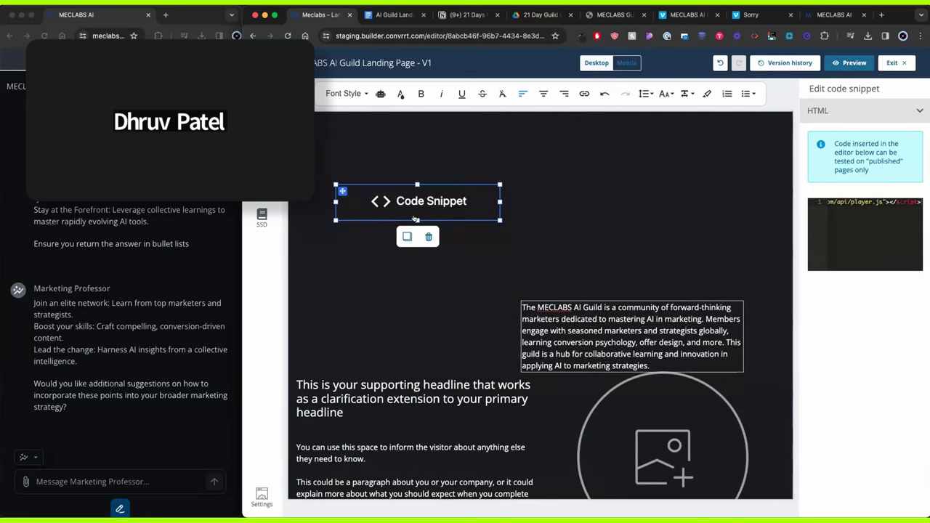
pyautogui.moveTo(418, 220); pyautogui.dragTo(381, 263)
pyautogui.scroll(3, 416, 188)
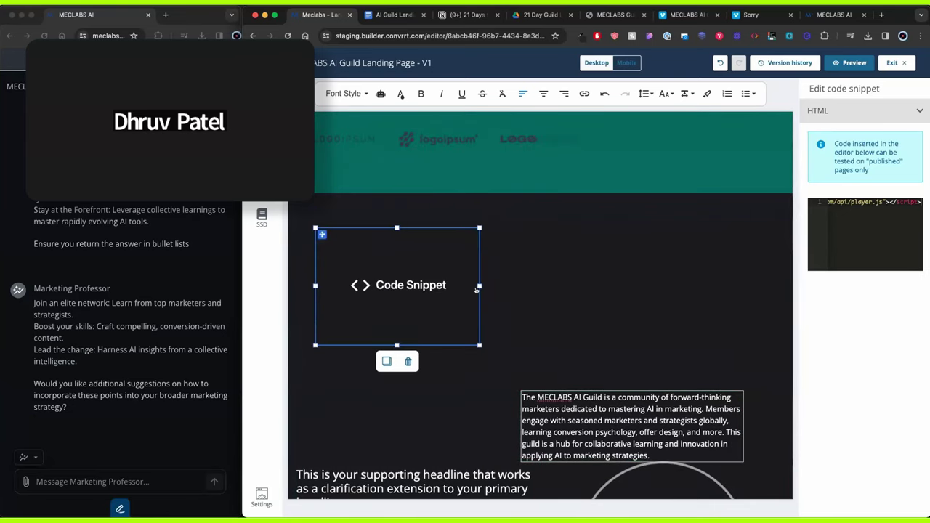
pyautogui.moveTo(479, 285); pyautogui.dragTo(500, 285)
pyautogui.moveTo(407, 344); pyautogui.dragTo(407, 439)
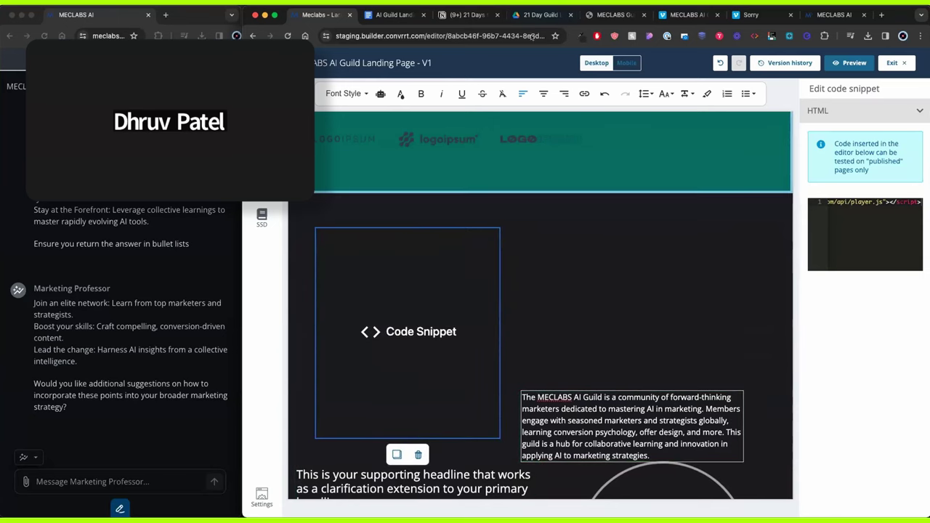
# Preview the page to check the embedded portrait video's size and position against the surrounding text, and return to the editor.
pyautogui.click(696, 15)
pyautogui.click(320, 15)
pyautogui.click(399, 383)
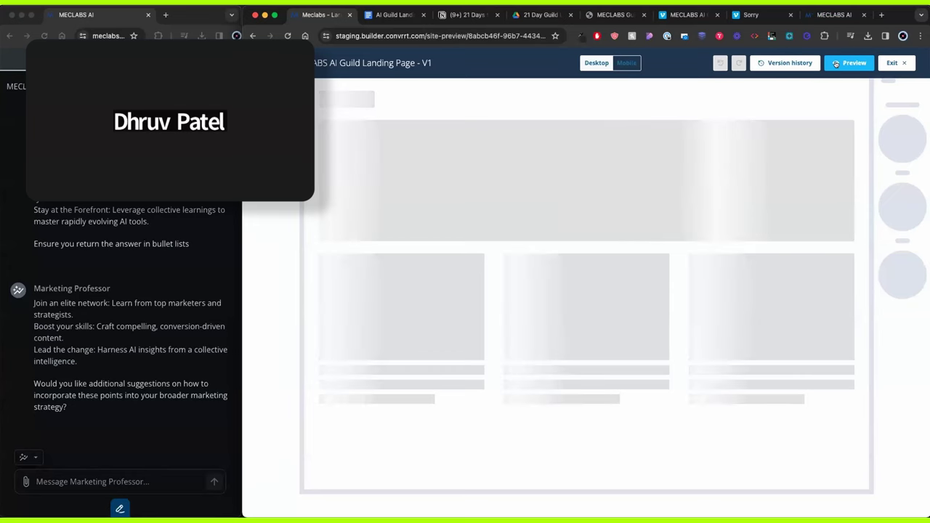
pyautogui.scroll(-5, 515, 331)
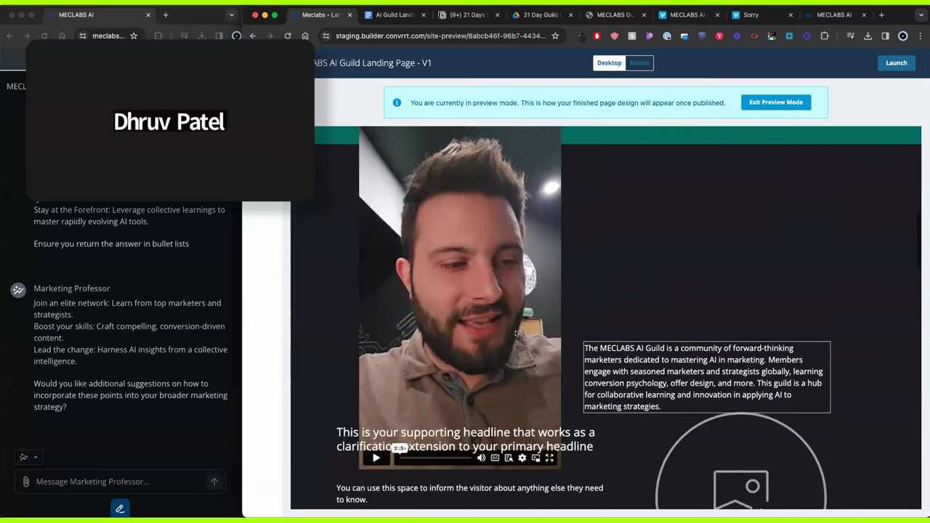
pyautogui.scroll(3, 516, 332)
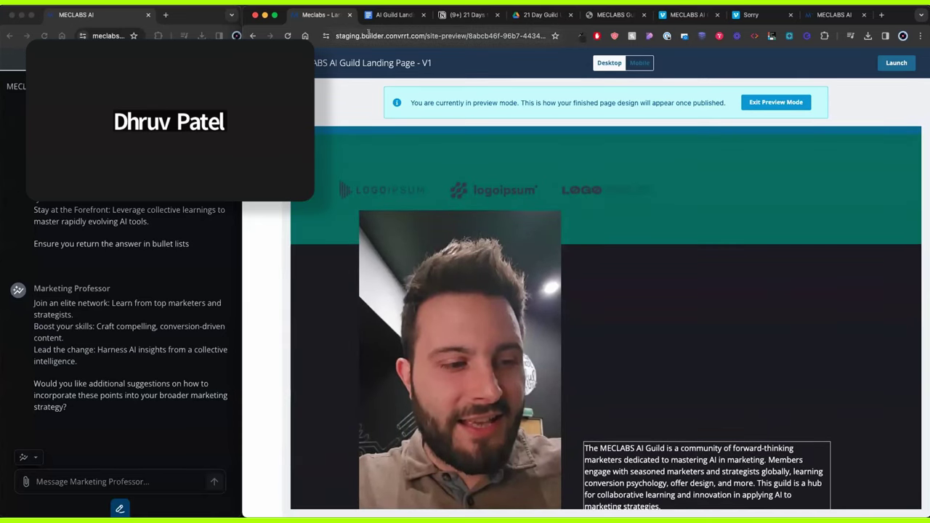
pyautogui.click(396, 14)
pyautogui.click(306, 21)
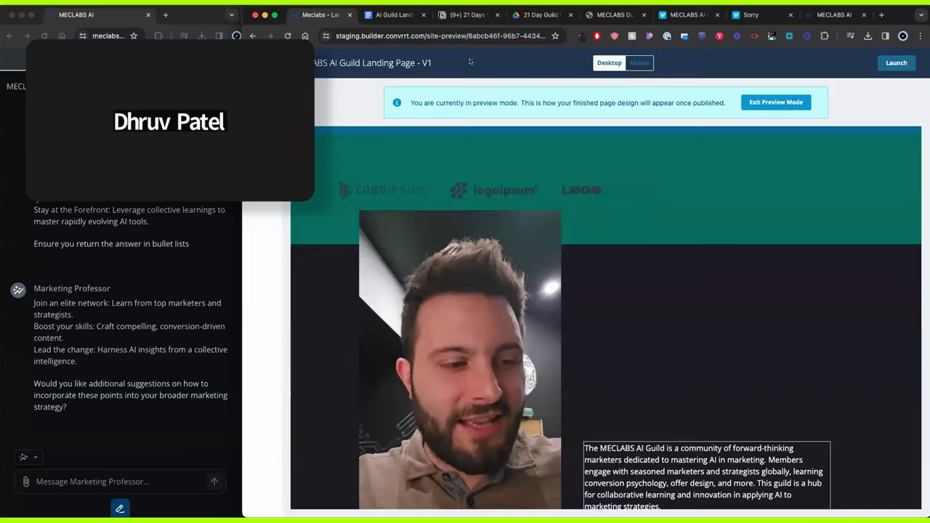
pyautogui.click(778, 102)
# Compare the copy document's video and three-column sections with the corresponding template sections on the landing page.
pyautogui.scroll(-4, 490, 302)
pyautogui.scroll(-6, 490, 304)
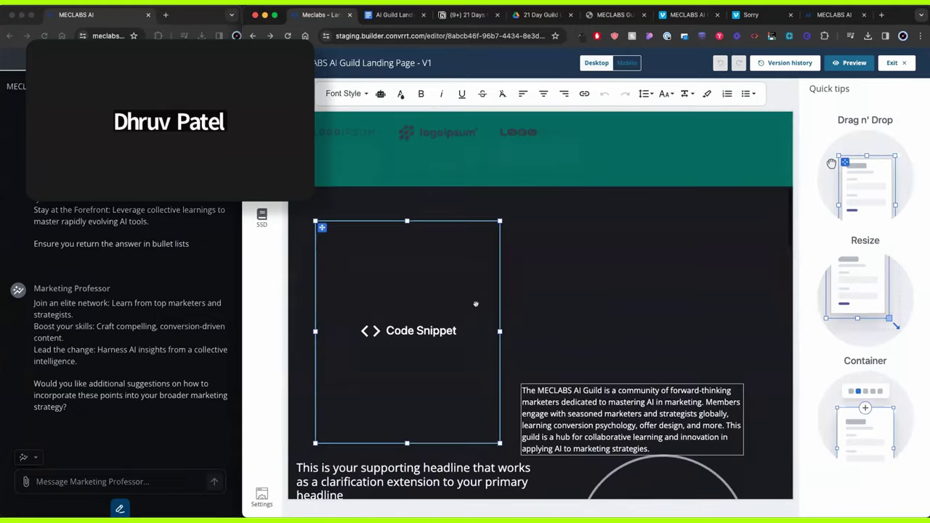
pyautogui.click(400, 246)
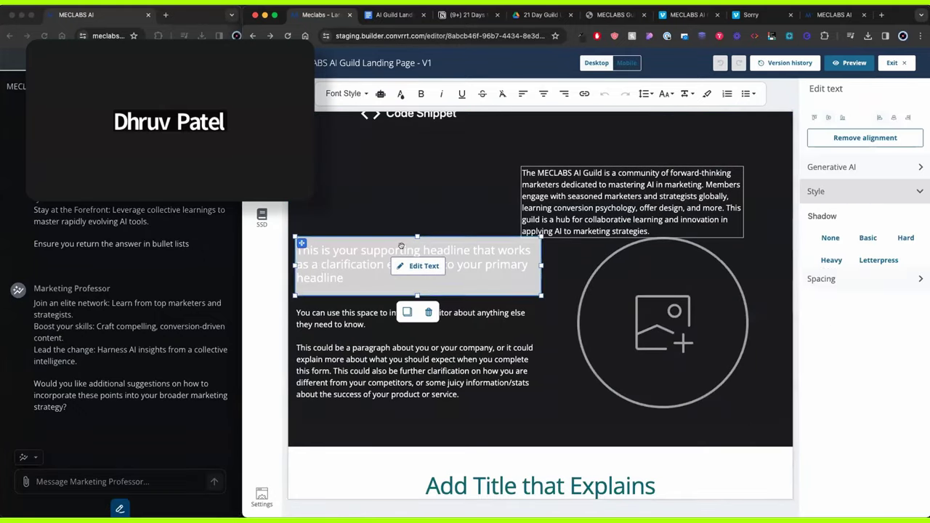
pyautogui.click(390, 14)
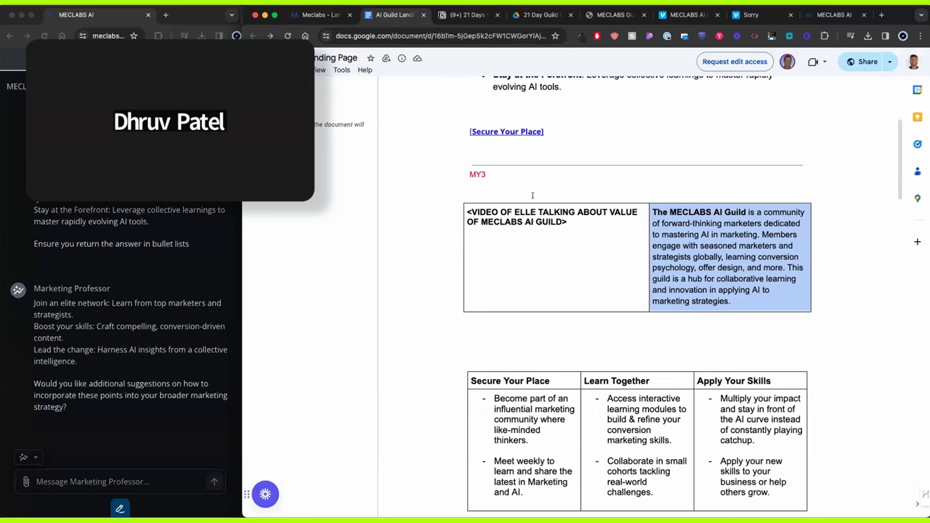
pyautogui.scroll(-2, 662, 301)
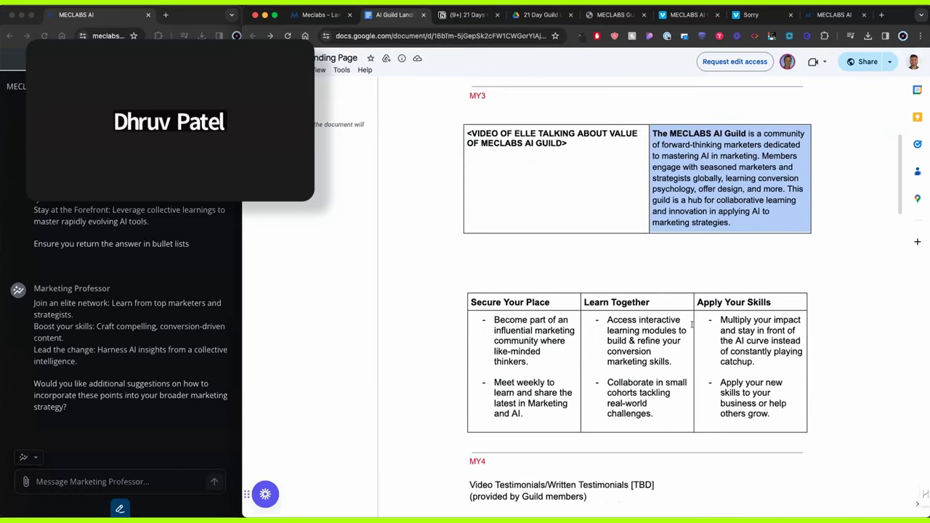
pyautogui.scroll(8, 711, 308)
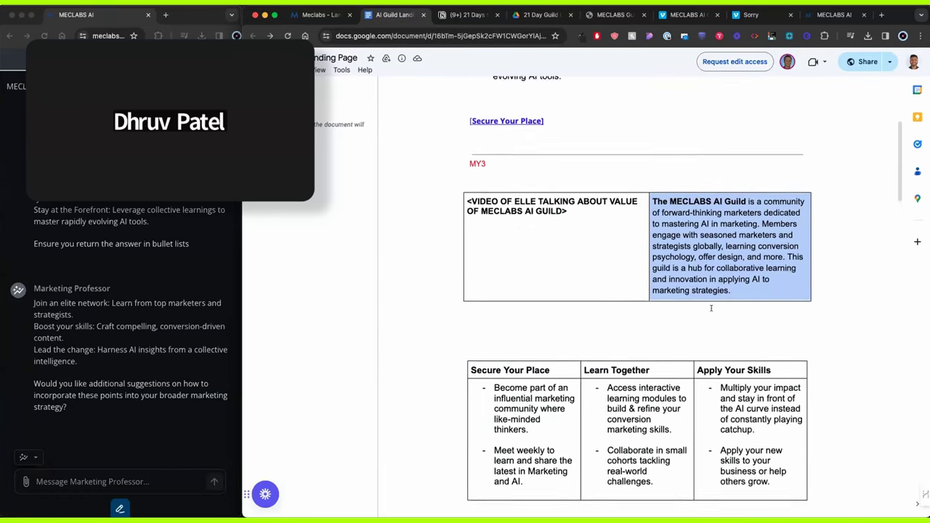
pyautogui.click(336, 16)
pyautogui.scroll(7, 381, 197)
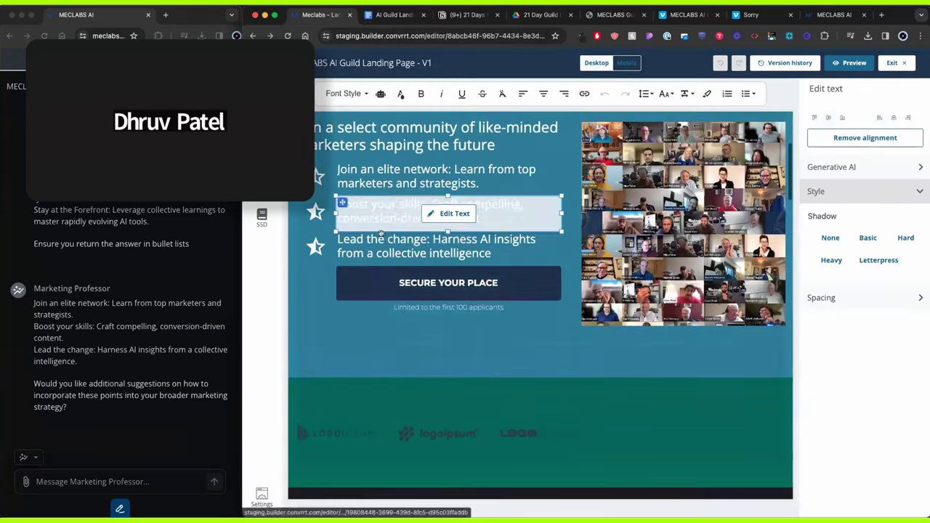
pyautogui.scroll(-10, 444, 218)
# Replace the "< Part/Step 1 >" heading with "Secure Your Place" copied from the AI Guild landing page document.
pyautogui.click(395, 14)
pyautogui.scroll(-6, 500, 340)
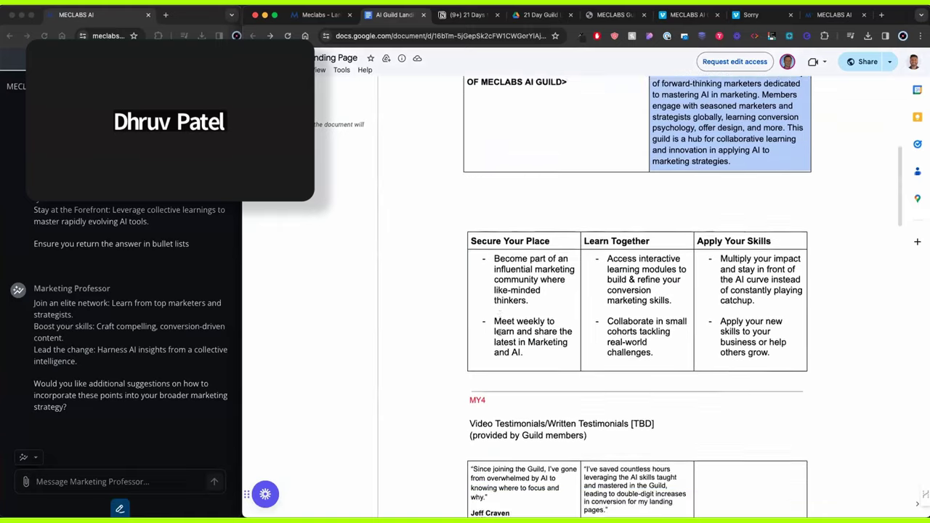
pyautogui.tripleClick(508, 174)
pyautogui.hotkey('ctrl', 'c')
pyautogui.click(321, 14)
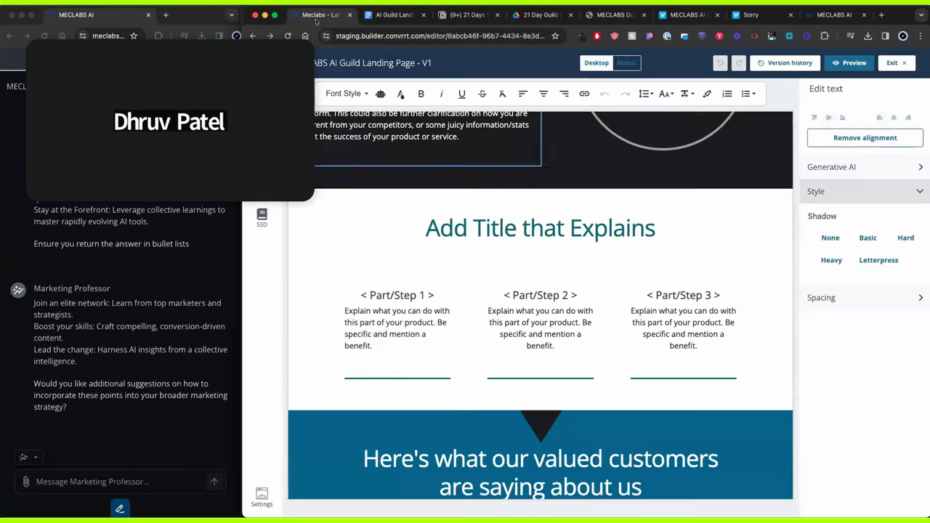
pyautogui.click(397, 305)
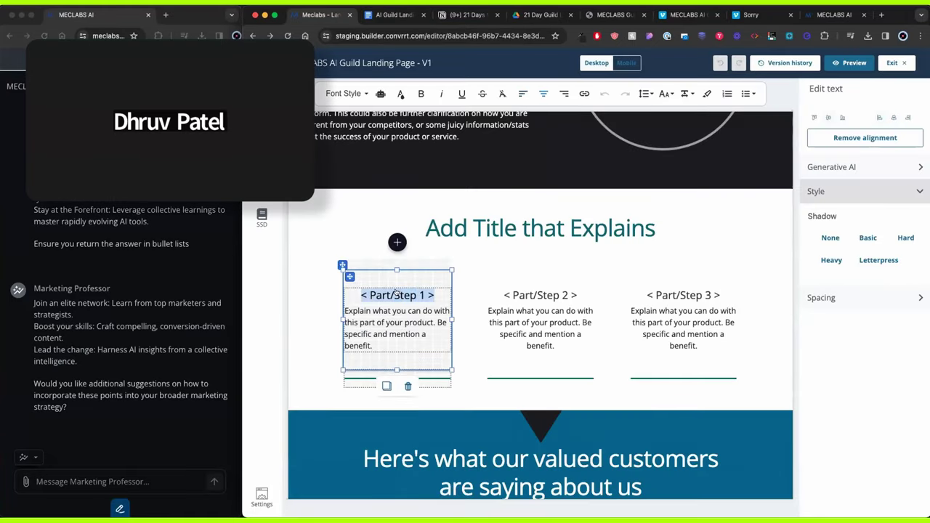
pyautogui.hotkey('ctrl', 'v')
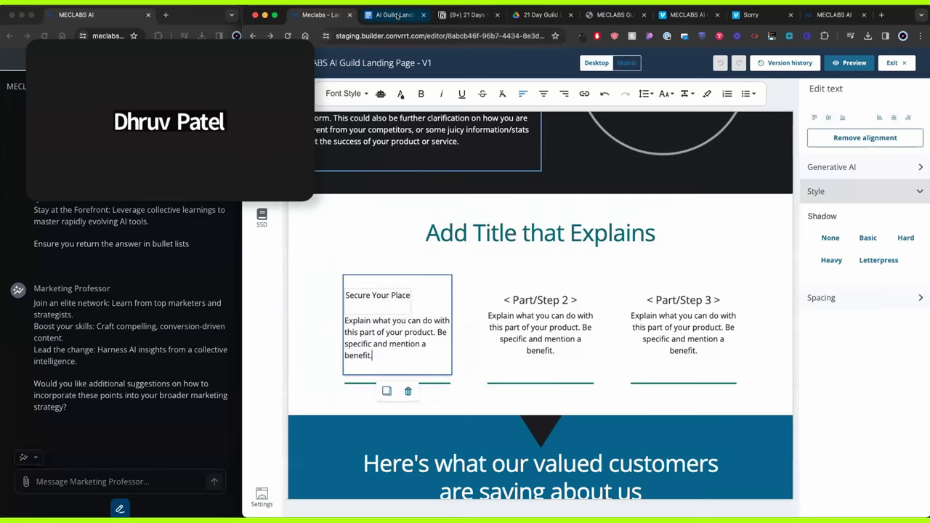
# Replace the "< Part/Step 2 >" heading with "Learn Together" from the copy document.
pyautogui.click(398, 18)
pyautogui.doubleClick(630, 174)
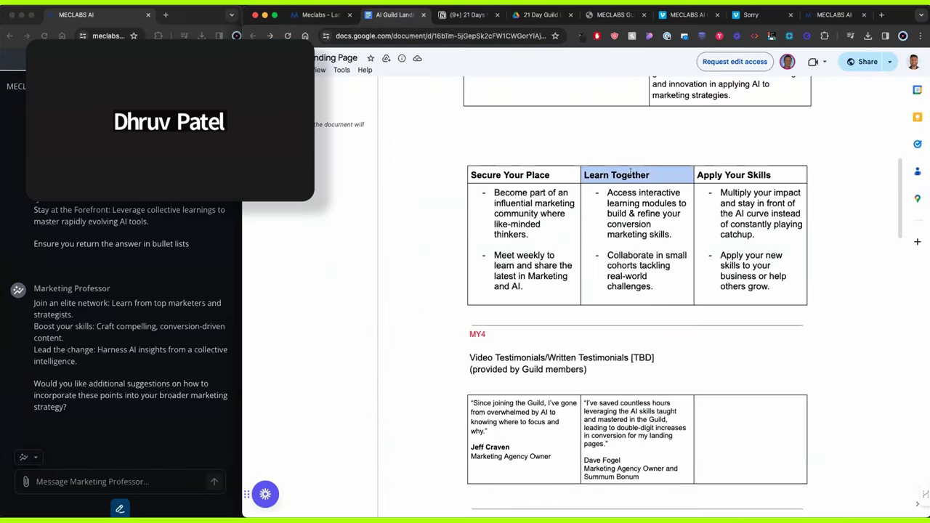
pyautogui.click(326, 16)
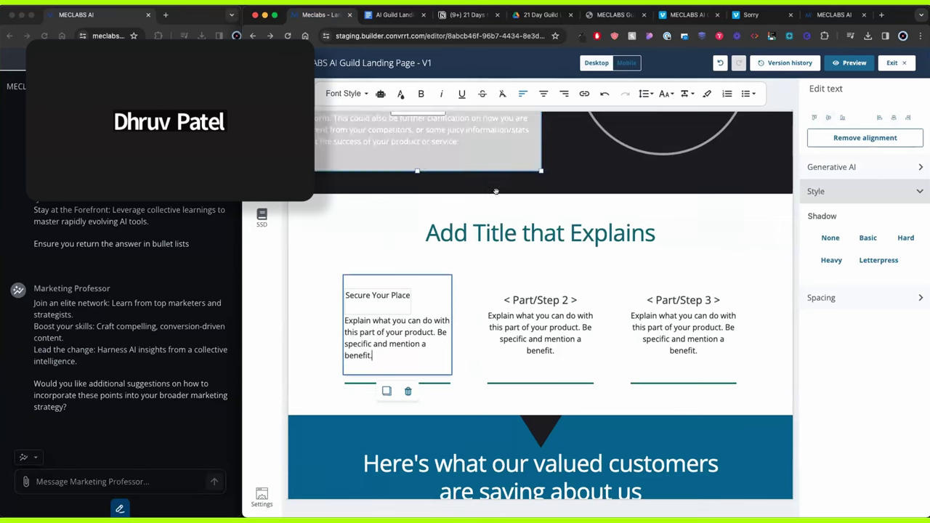
pyautogui.click(543, 326)
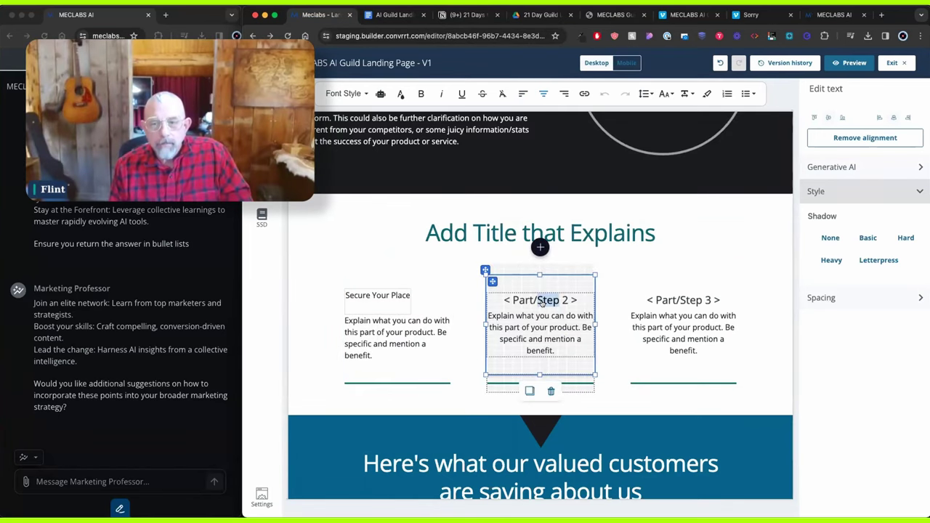
pyautogui.write('Learn Together')
# Replace the "< Part/Step 3 >" heading with "Apply Your Skills" from the copy document.
pyautogui.click(407, 14)
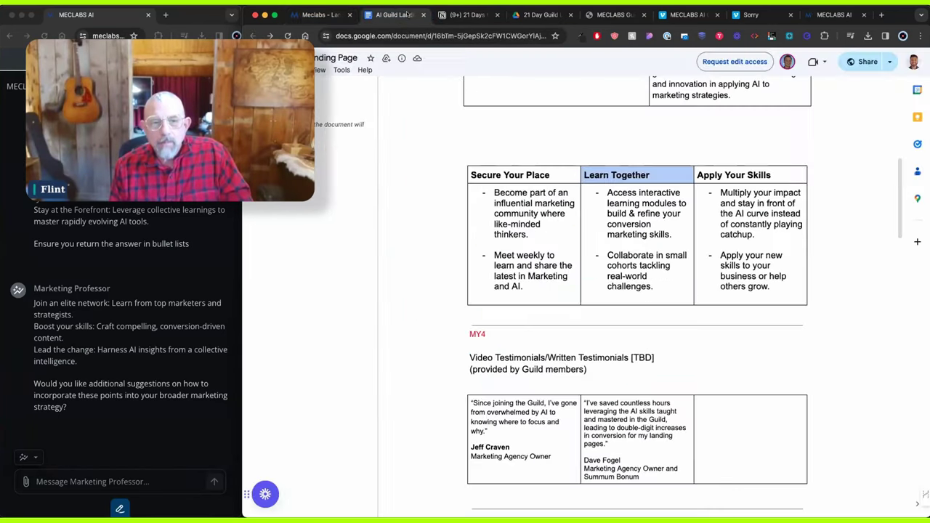
pyautogui.click(749, 175)
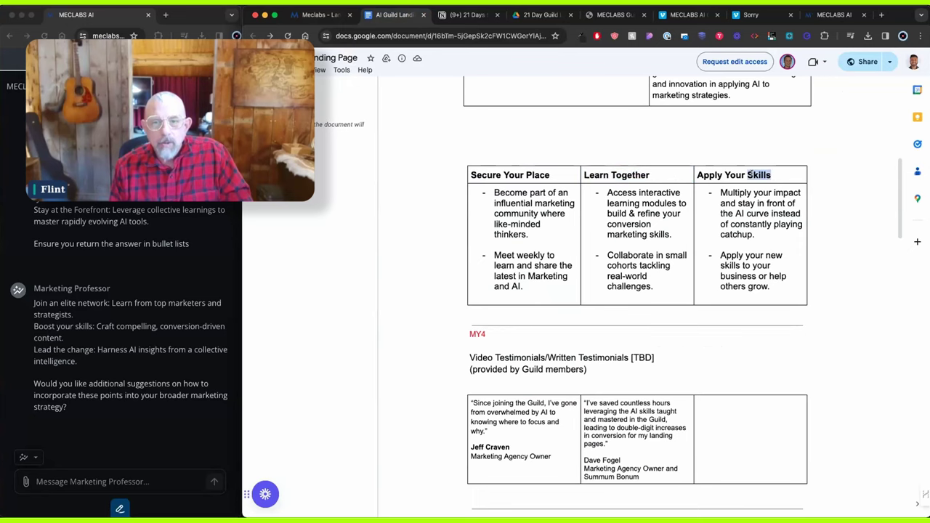
pyautogui.click(320, 14)
pyautogui.click(667, 310)
pyautogui.click(667, 310)
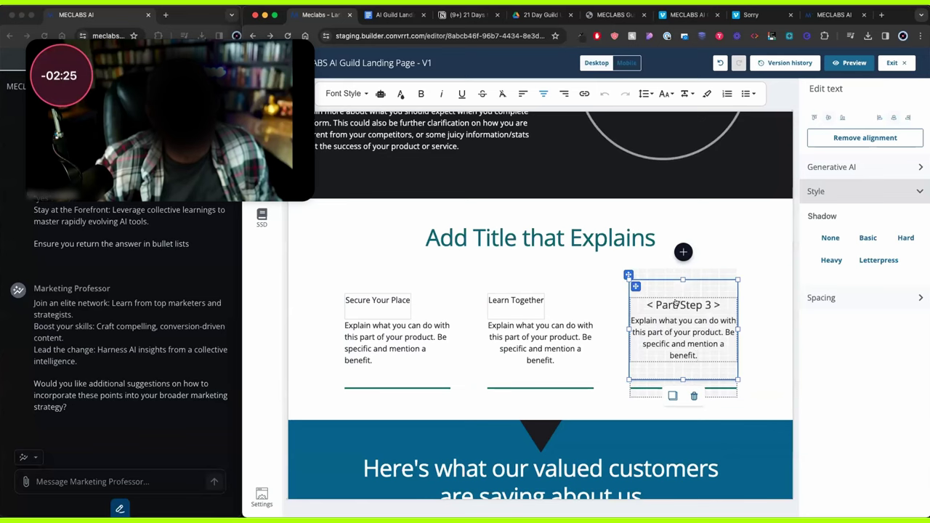
pyautogui.tripleClick(680, 303)
pyautogui.write('Apply Your Skills')
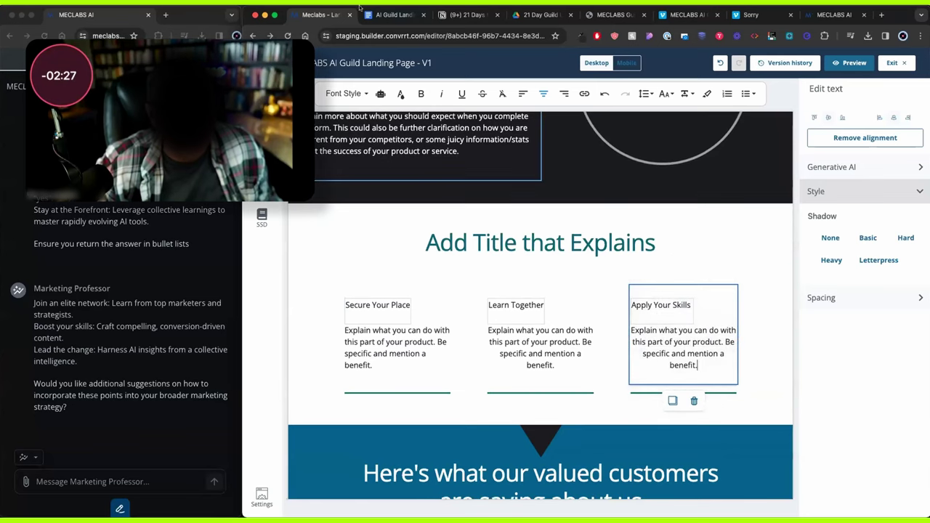
# Replace the placeholder description under "Secure Your Place" with that column's two bullet points from the copy document.
pyautogui.click(385, 15)
pyautogui.moveTo(527, 236); pyautogui.dragTo(537, 289)
pyautogui.press('super+a')
pyautogui.click(491, 194)
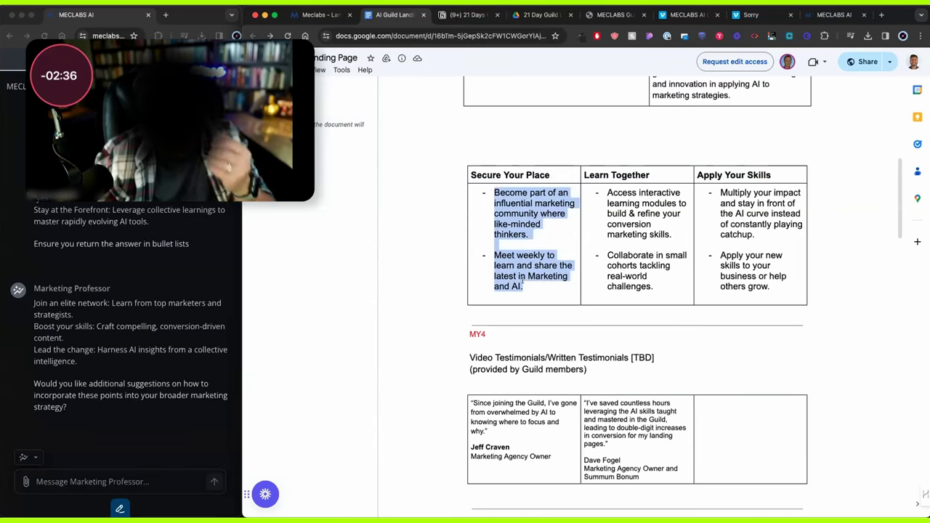
pyautogui.click(317, 16)
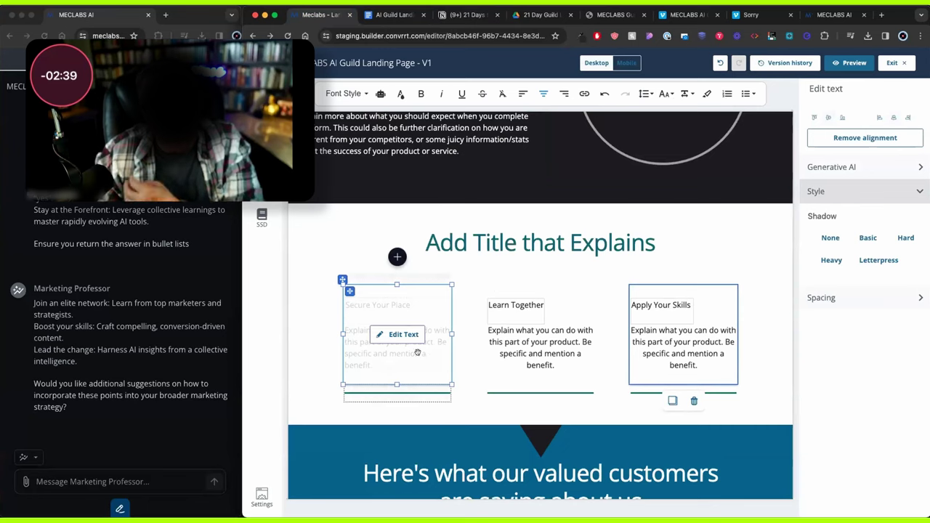
pyautogui.click(385, 338)
pyautogui.tripleClick(377, 340)
pyautogui.press('super+v')
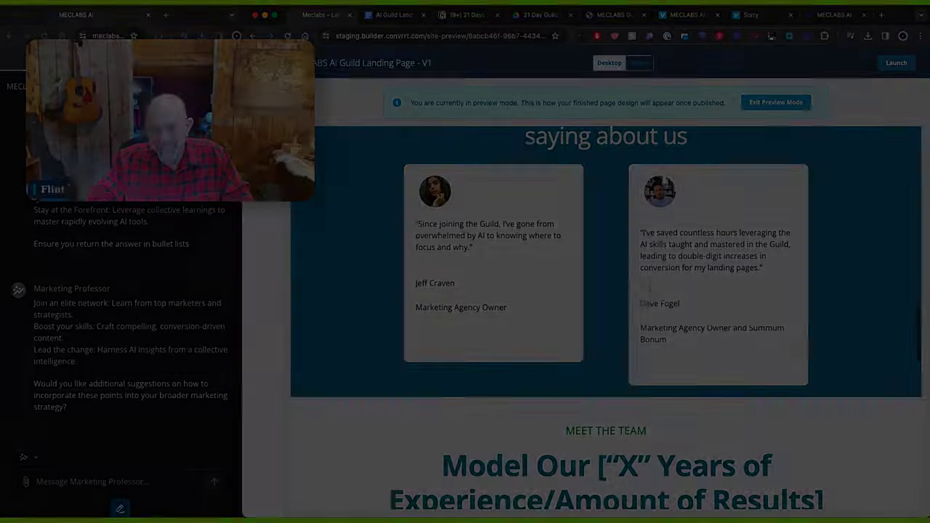
# Review the page preview from the testimonials through the team and FAQ sections and back to the three-column section.
pyautogui.scroll(-4, 651, 295)
pyautogui.scroll(-10, 651, 295)
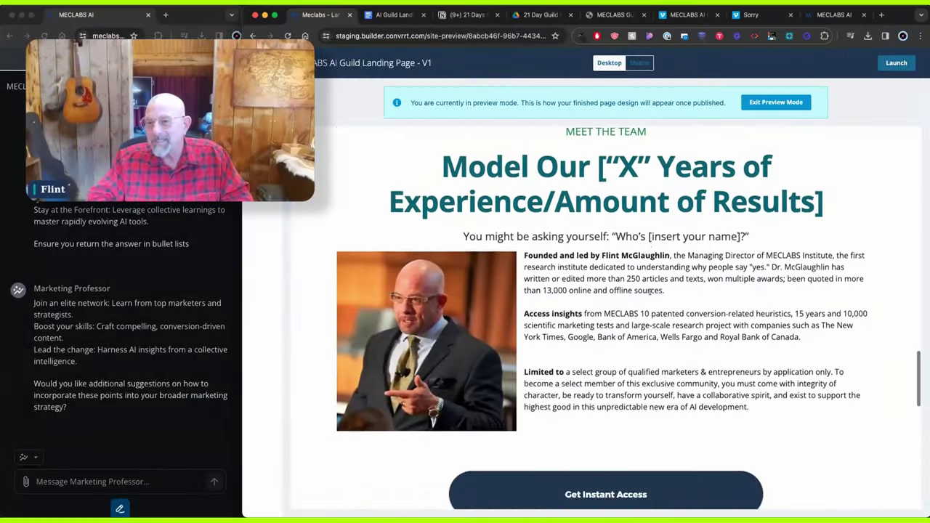
pyautogui.scroll(-3, 651, 294)
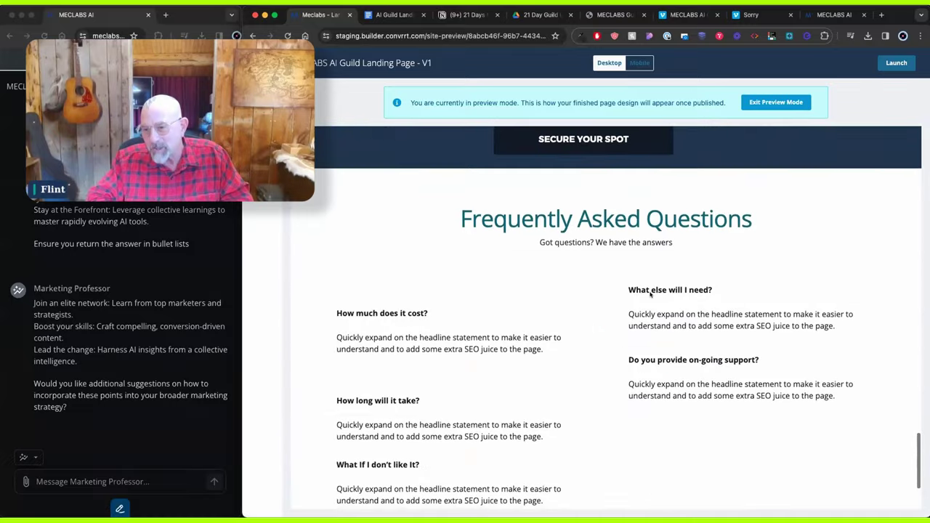
pyautogui.scroll(10, 650, 295)
pyautogui.scroll(10, 650, 291)
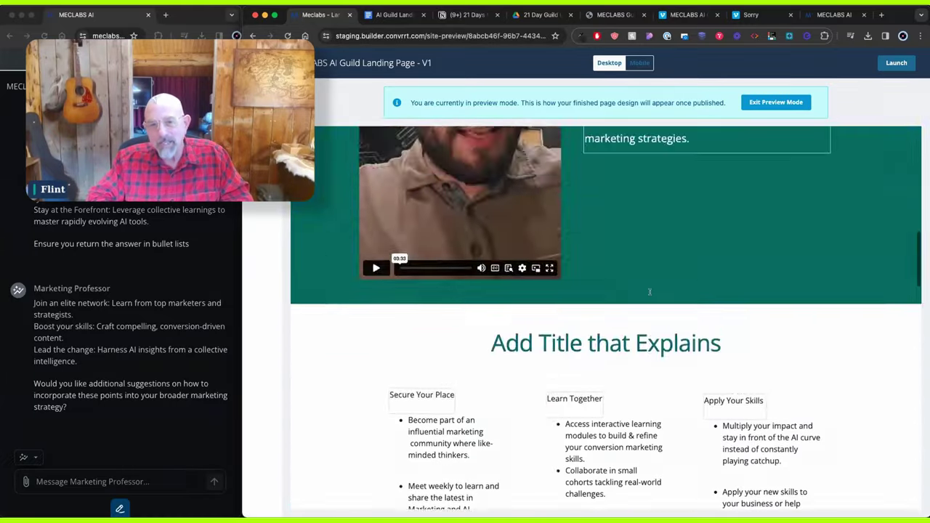